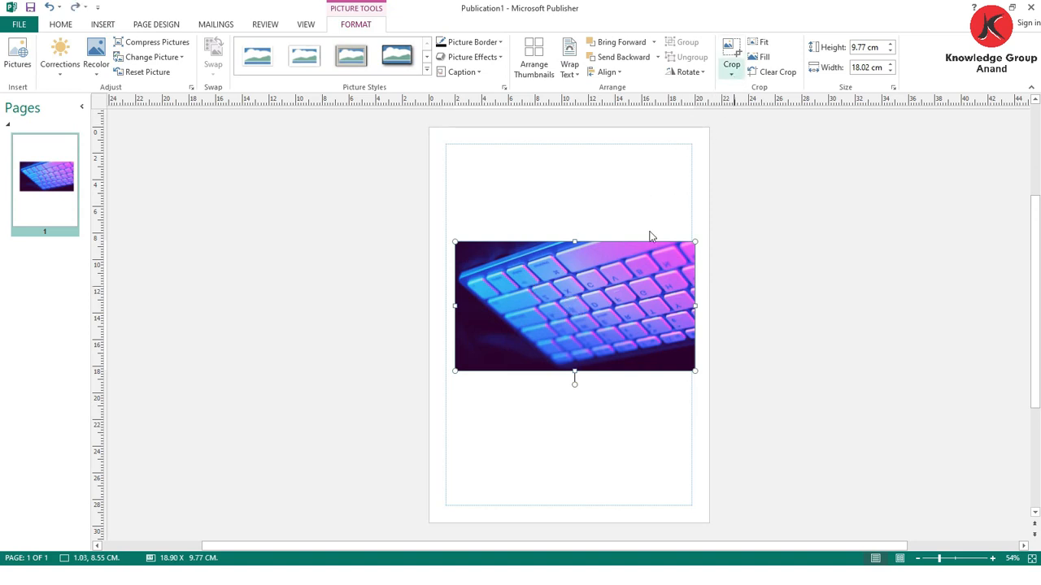
# - Undo the last picture edit, crop the keyboard picture to the wavy flowchart shape and place it along the page's upper margin
pyautogui.hotkey('ctrl', 'z')
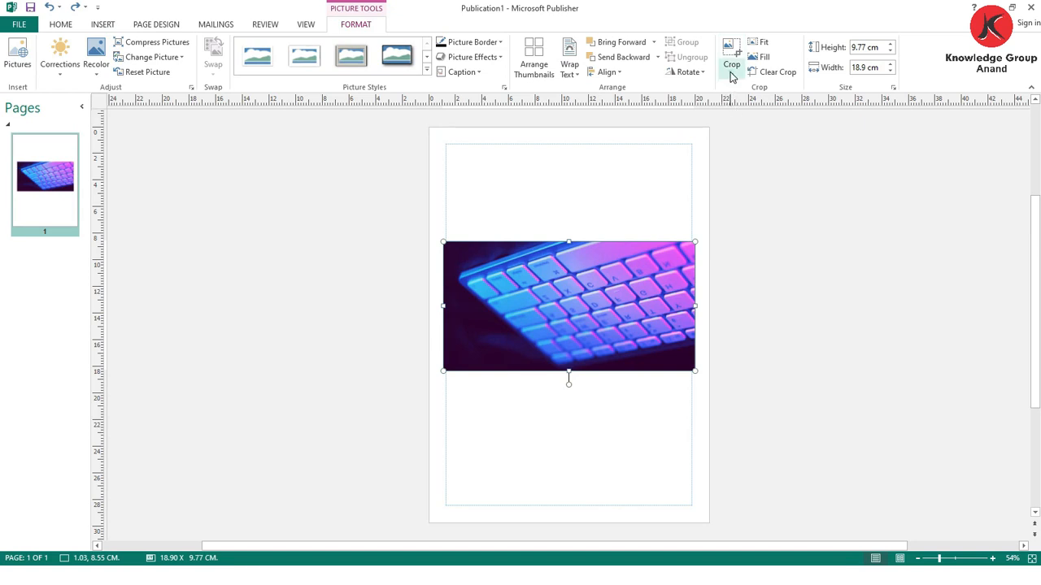
pyautogui.click(732, 73)
pyautogui.moveTo(789, 108)
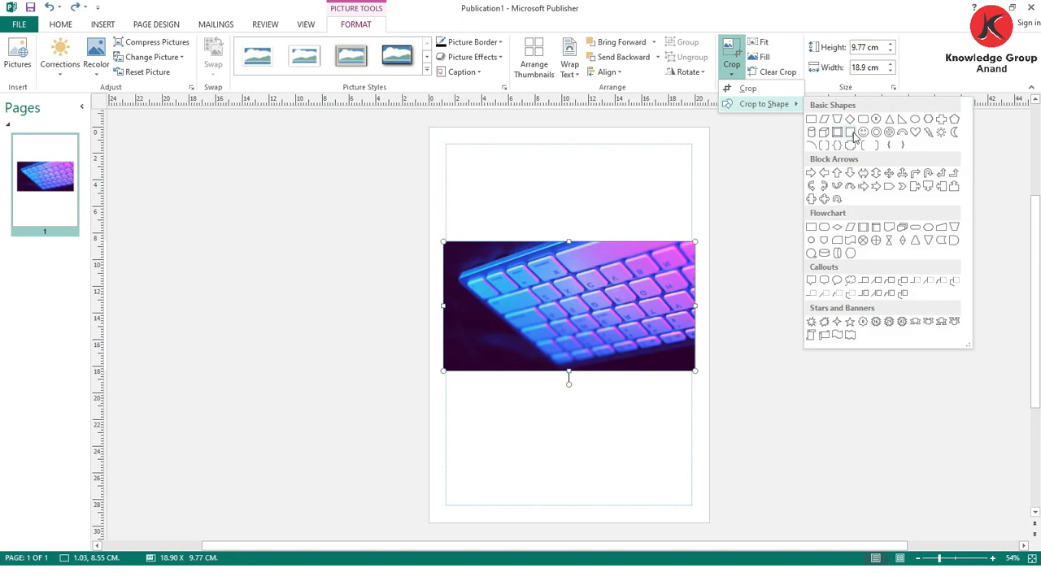
pyautogui.click(850, 241)
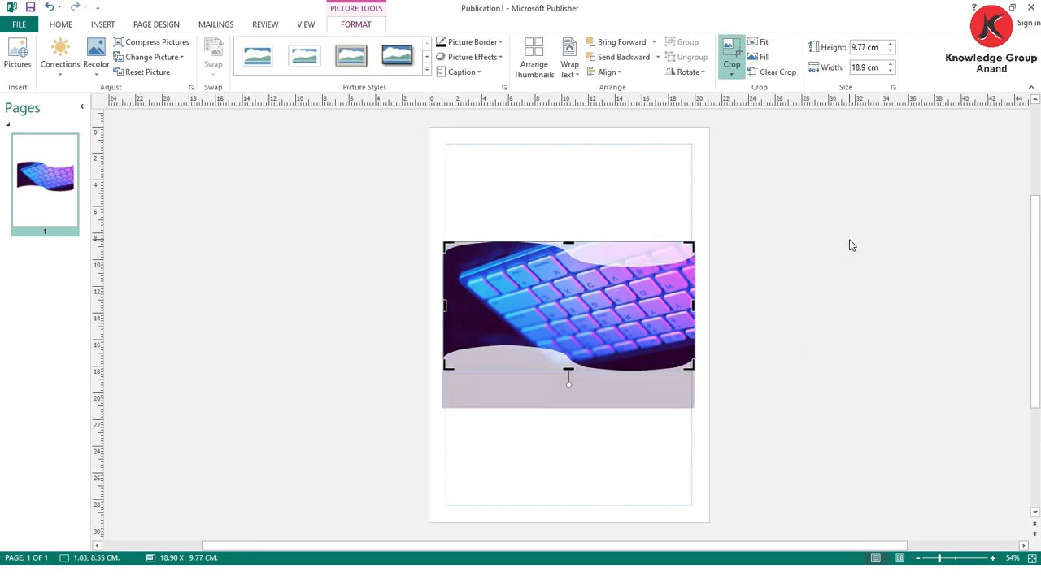
pyautogui.moveTo(588, 276)
pyautogui.mouseDown()
pyautogui.moveTo(587, 213)
pyautogui.moveTo(584, 276)
pyautogui.moveTo(566, 275)
pyautogui.moveTo(588, 276)
pyautogui.mouseUp()
pyautogui.click(755, 361)
pyautogui.moveTo(632, 318); pyautogui.dragTo(631, 224)
pyautogui.click(769, 313)
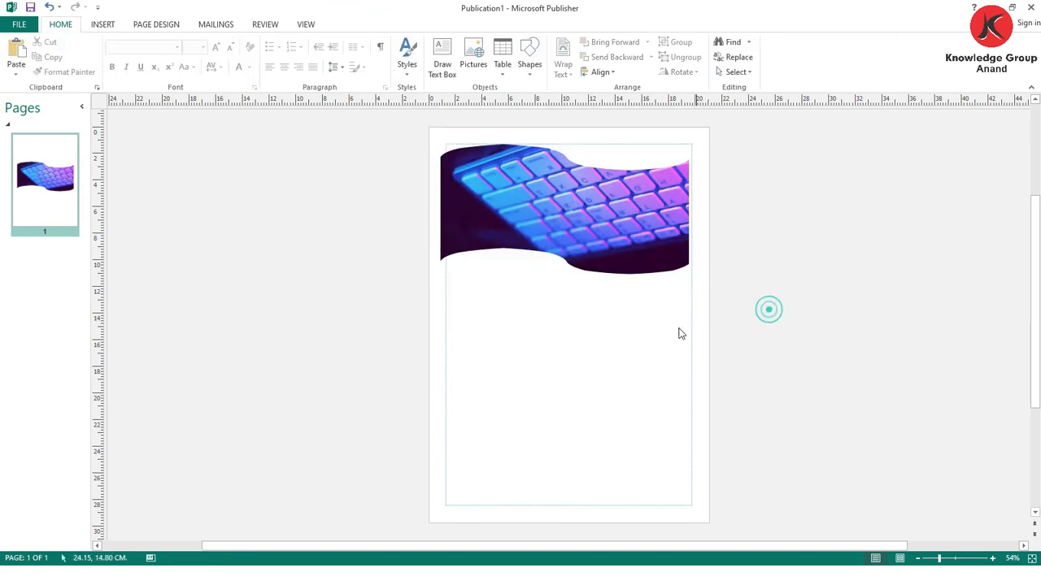
# - Insert the picture abstract-1779605_1920 from the Downloads folder and place it below the keyboard picture
pyautogui.click(101, 25)
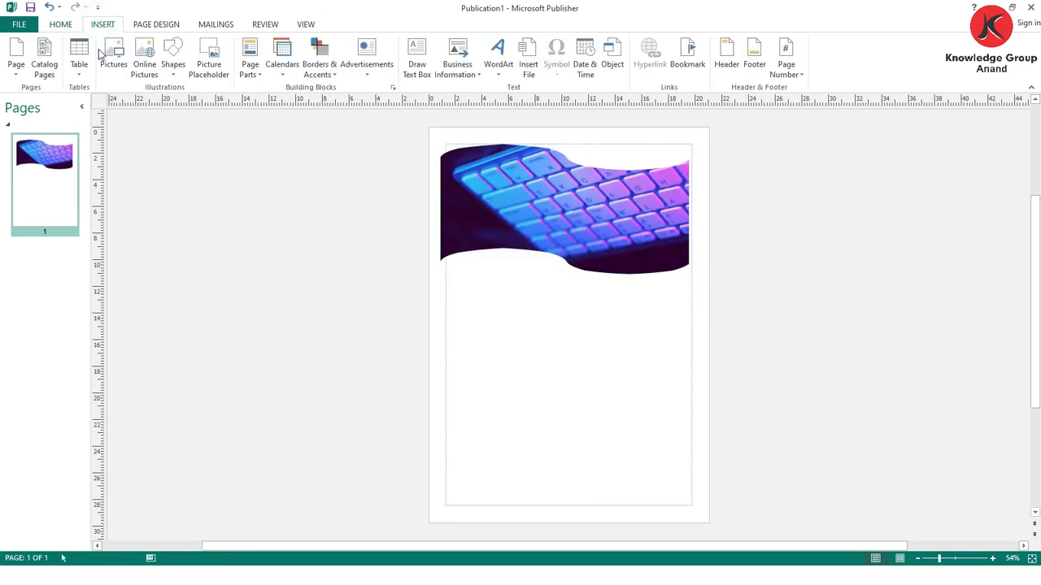
pyautogui.click(113, 54)
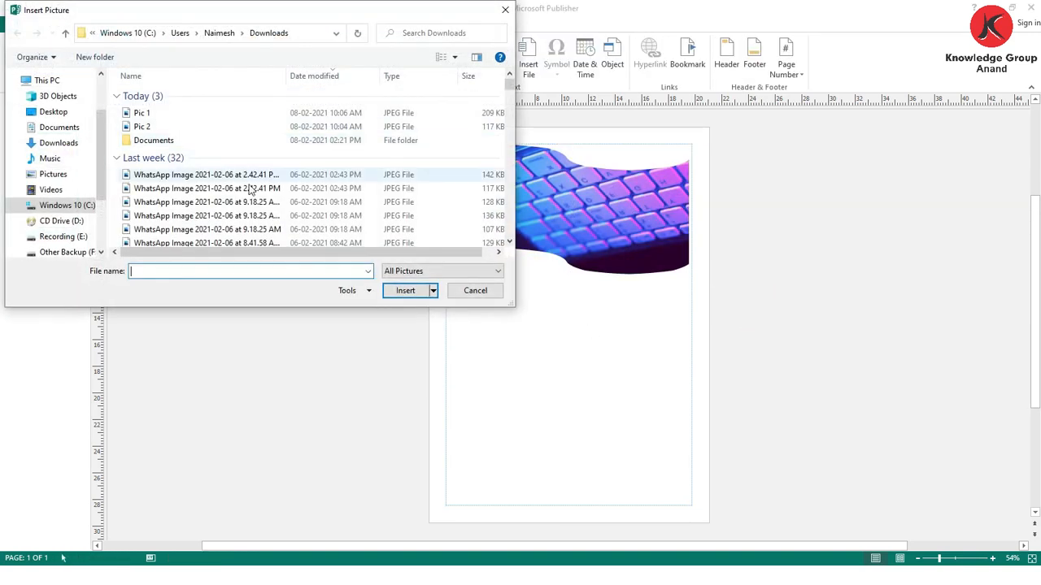
pyautogui.scroll(-1, 116, 99)
pyautogui.click(116, 98)
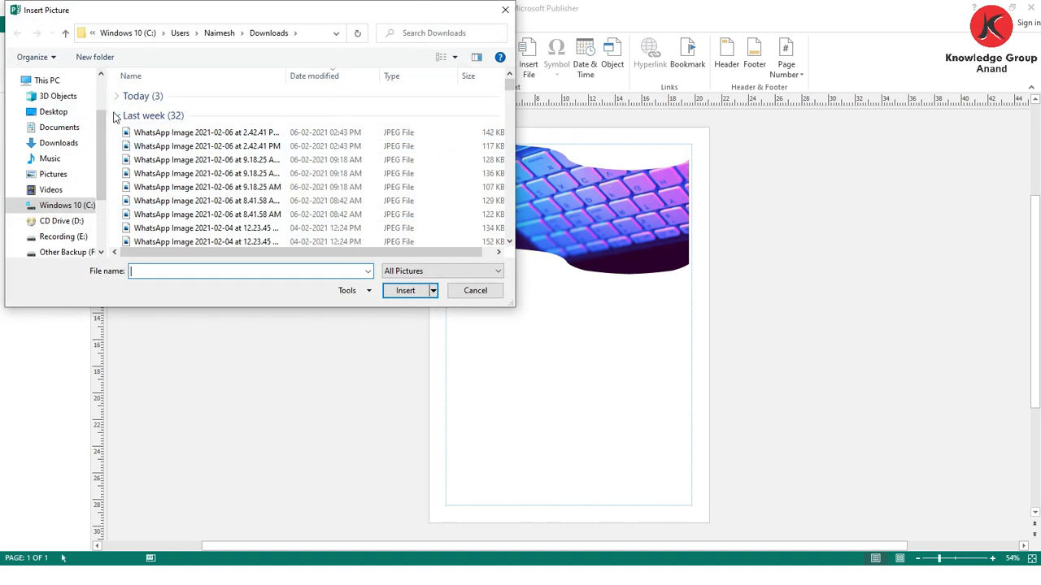
pyautogui.click(118, 117)
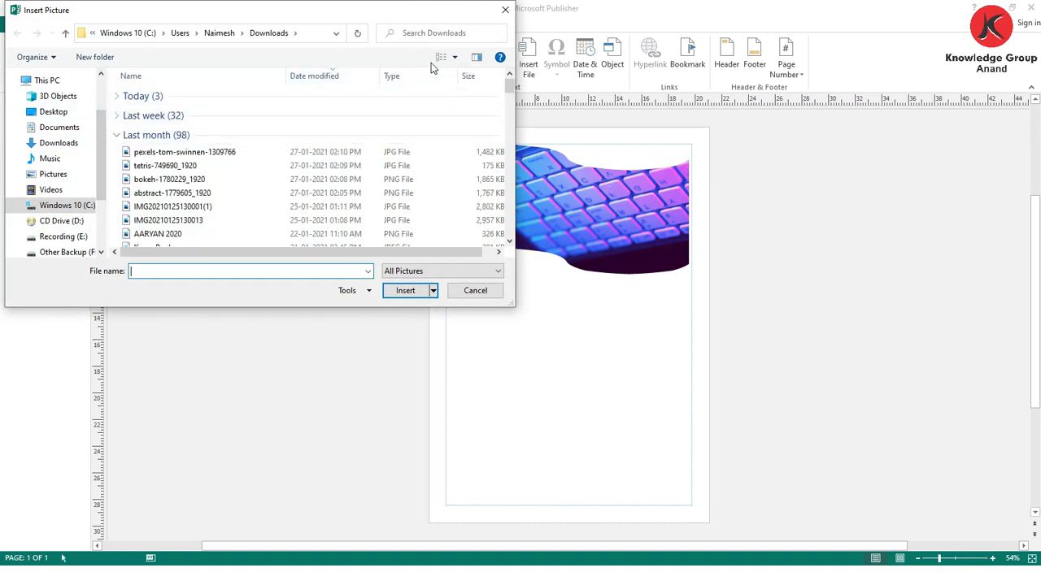
pyautogui.click(455, 59)
pyautogui.click(464, 51)
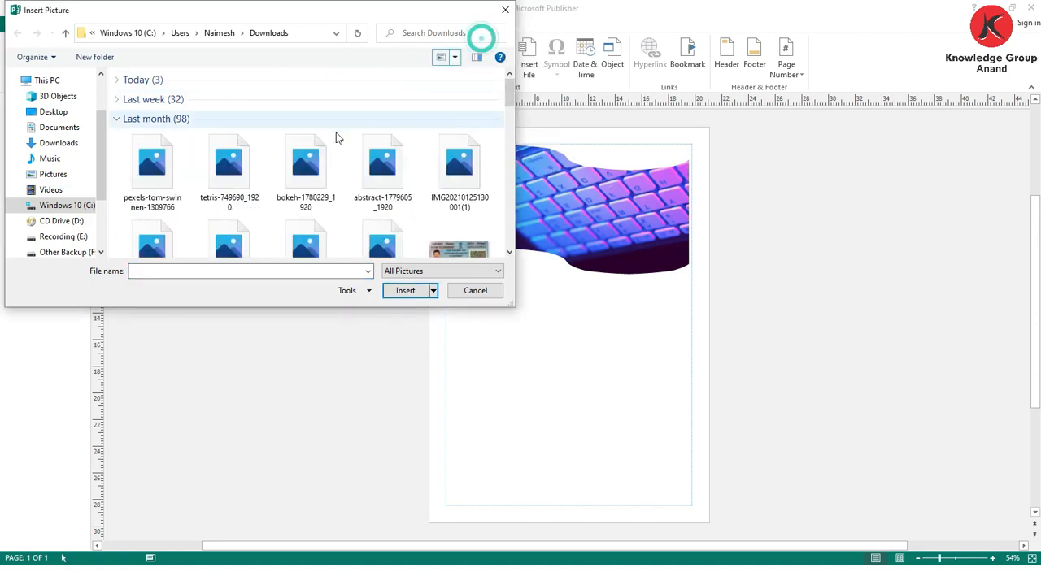
pyautogui.click(381, 170)
pyautogui.click(404, 291)
pyautogui.moveTo(529, 308); pyautogui.dragTo(532, 339)
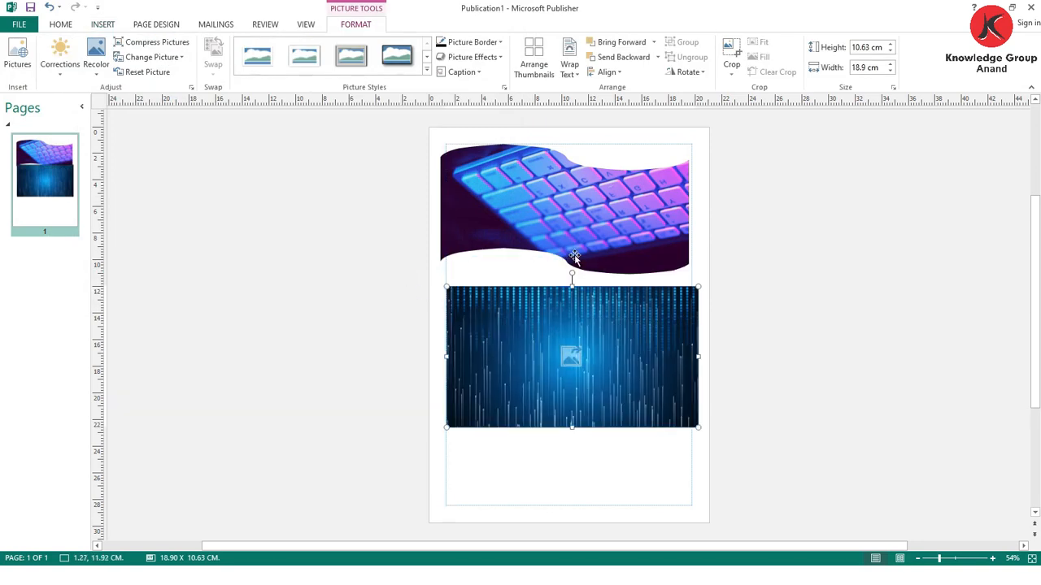
# - Crop the blue abstract picture to the Sun basic shape
pyautogui.click(732, 75)
pyautogui.moveTo(769, 105)
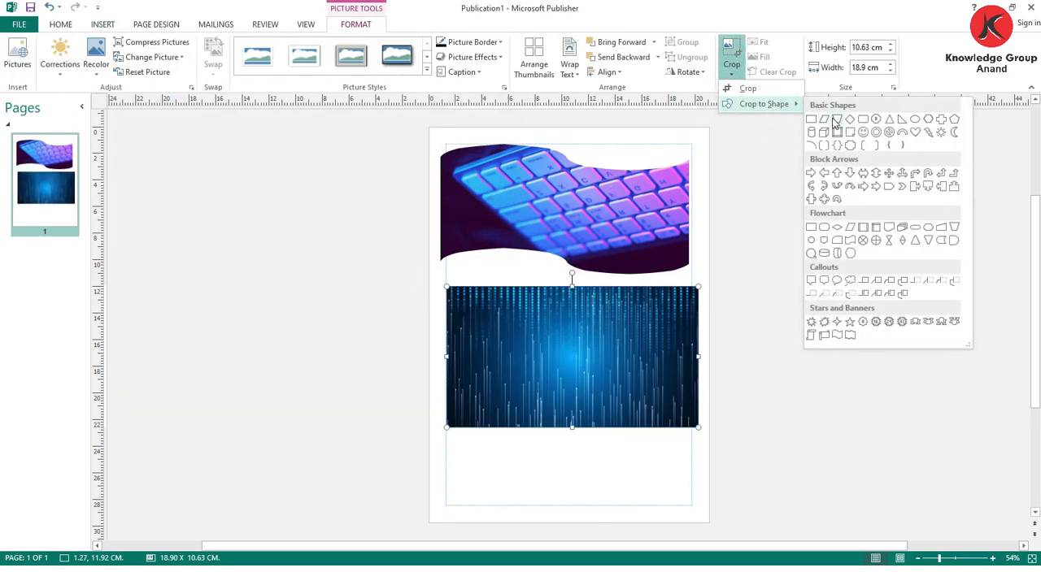
pyautogui.click(940, 134)
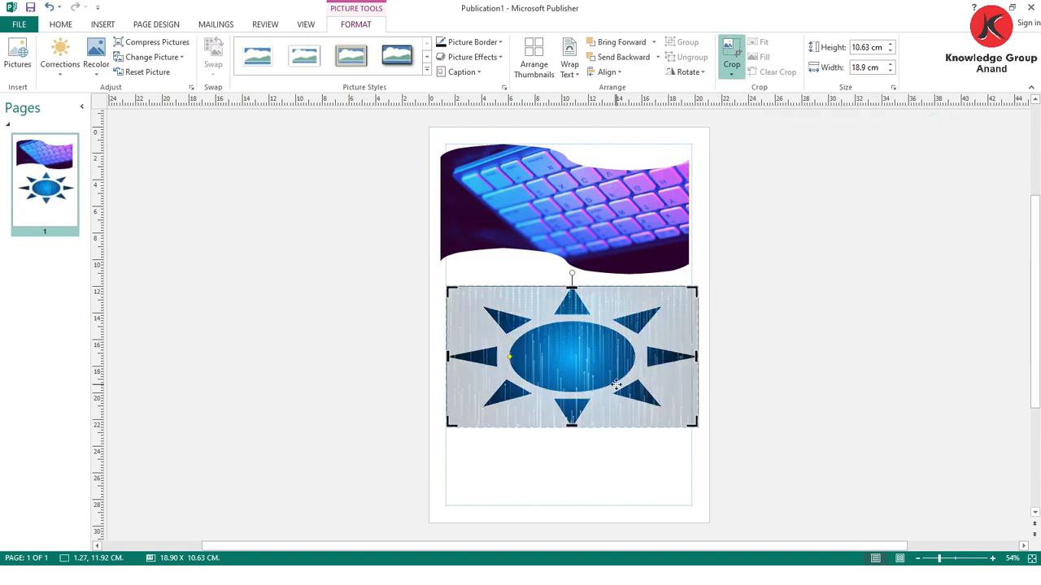
pyautogui.click(772, 376)
# - Shrink the sun-shaped picture to about 13.5 × 7.6 cm and reposition it below the keyboard picture
pyautogui.moveTo(574, 366); pyautogui.dragTo(576, 377)
pyautogui.moveTo(697, 437); pyautogui.dragTo(617, 397)
pyautogui.moveTo(559, 355); pyautogui.dragTo(584, 353)
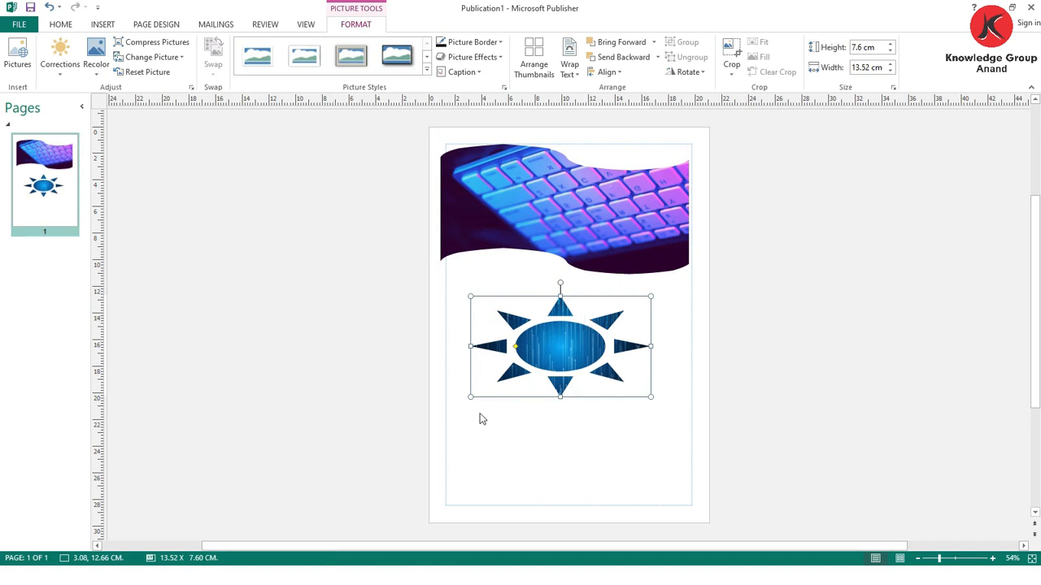
# - Switch to Chrome and search Google for "computer history"
pyautogui.hotkey('alt', 'Tab')
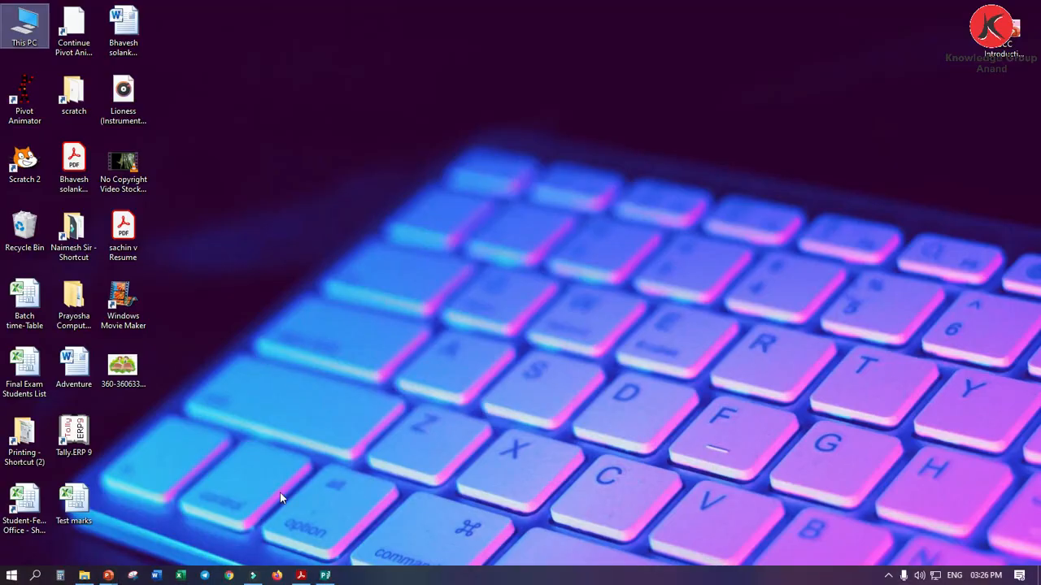
pyautogui.click(229, 575)
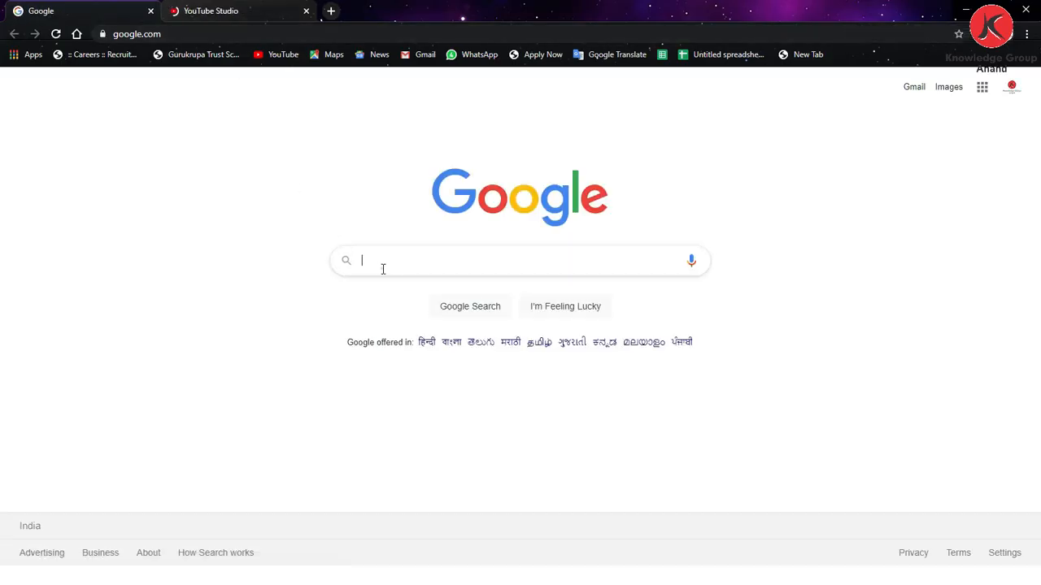
pyautogui.click(383, 269)
pyautogui.write('computer ')
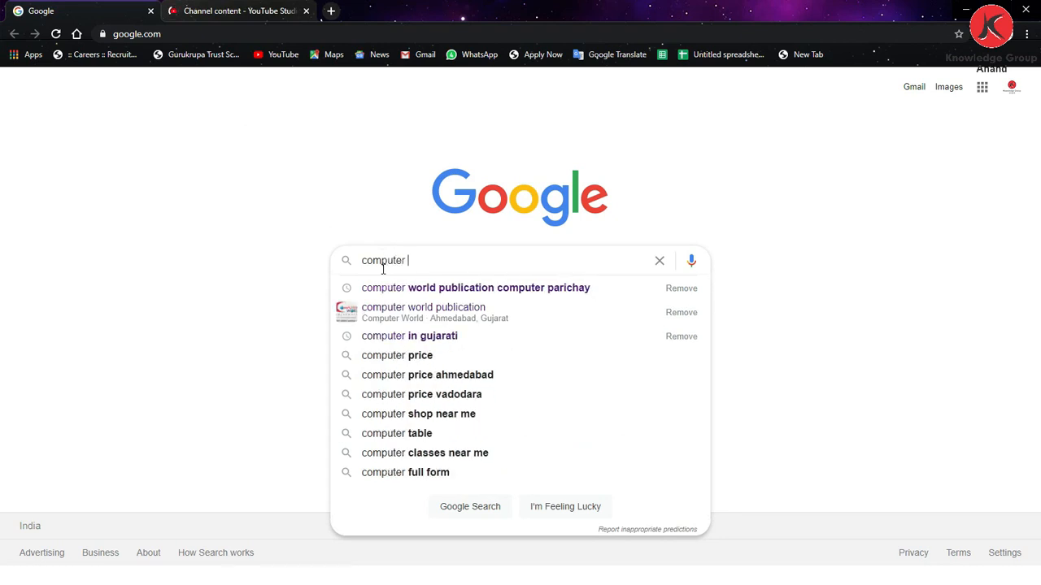
pyautogui.write('hys')
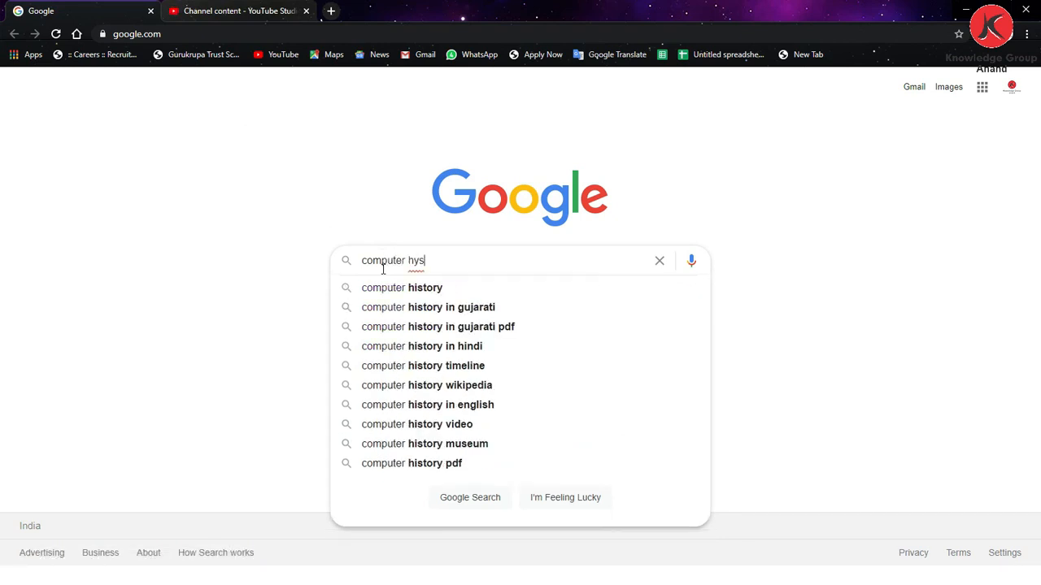
pyautogui.press('Down')
pyautogui.press('Return')
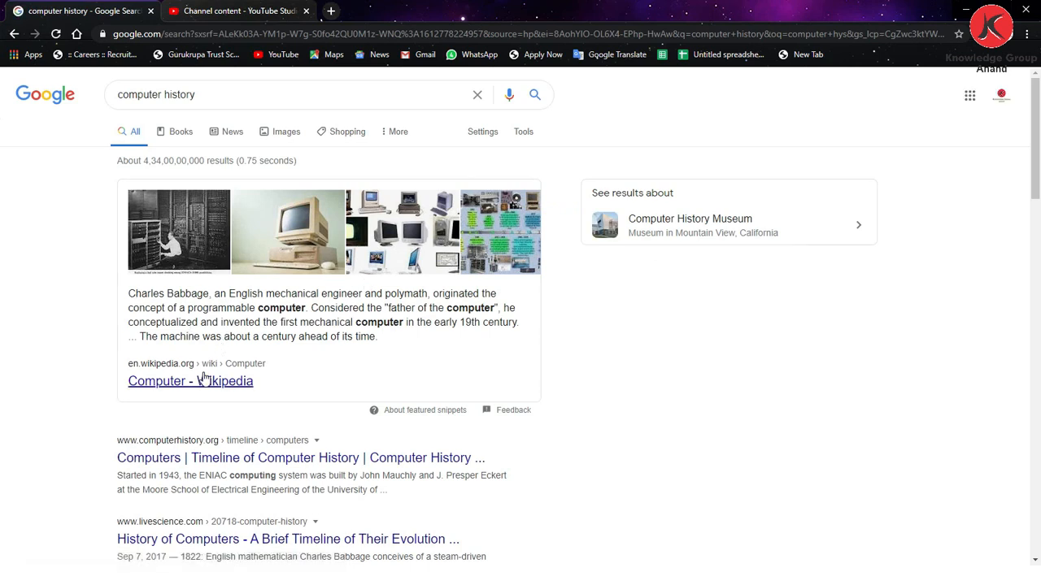
# - Open the Wikipedia article on Computer and copy both paragraphs of its Etymology section
pyautogui.click(166, 380)
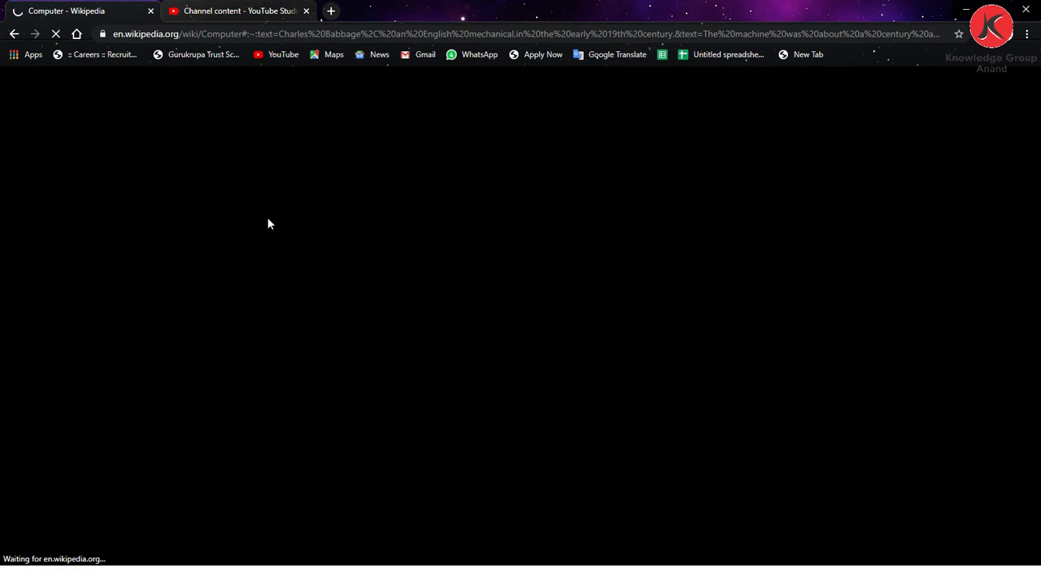
pyautogui.scroll(3, 205, 201)
pyautogui.scroll(2, 205, 202)
pyautogui.scroll(6, 157, 122)
pyautogui.scroll(-3, 130, 211)
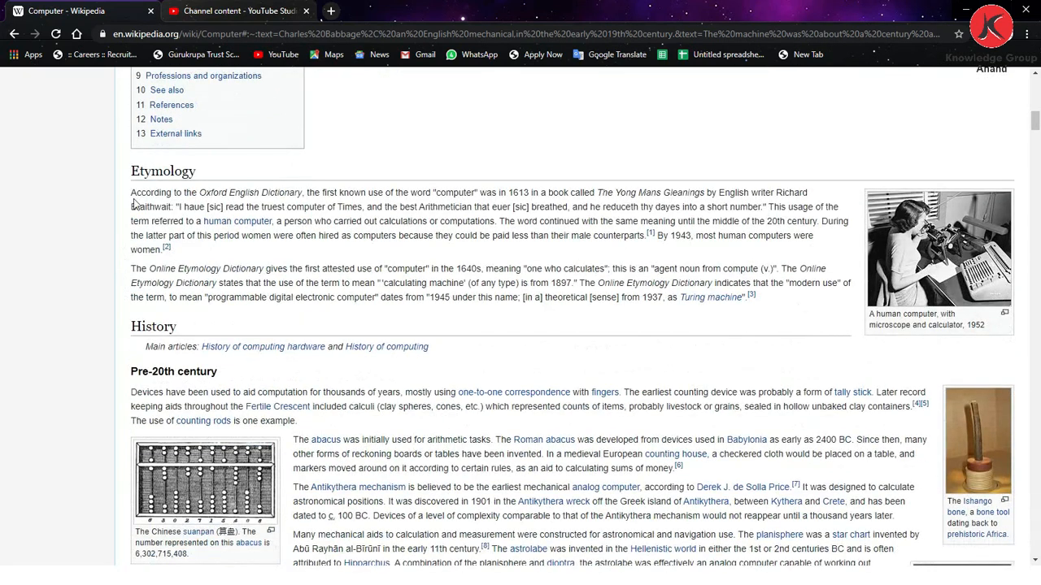
pyautogui.moveTo(131, 192); pyautogui.dragTo(760, 301)
# - Return to Publisher and move the sun-shaped and keyboard pictures off the page into the scratch area beside it
pyautogui.hotkey('alt', 'Tab')
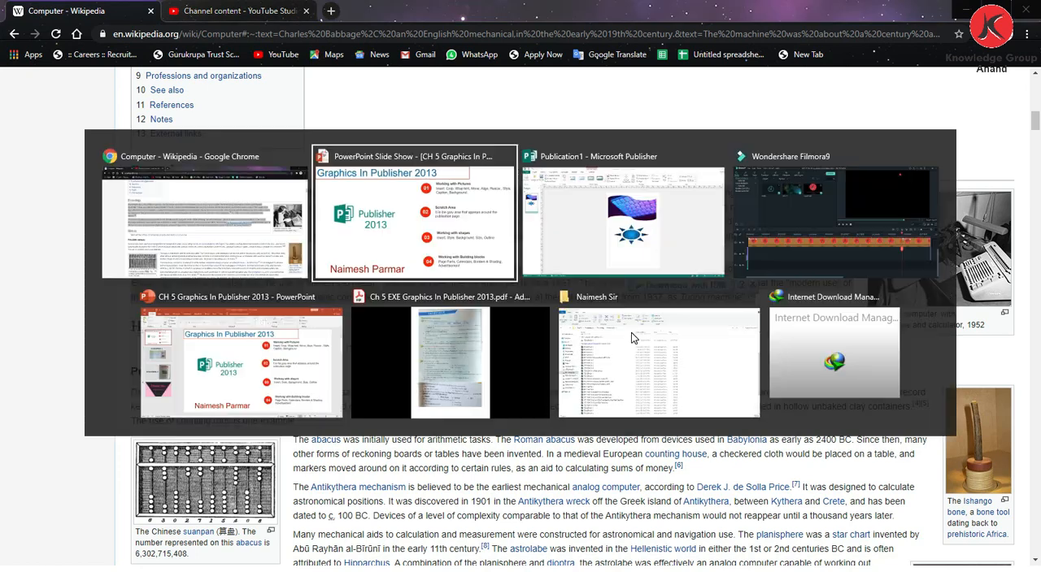
pyautogui.hotkey('alt', 'Tab')
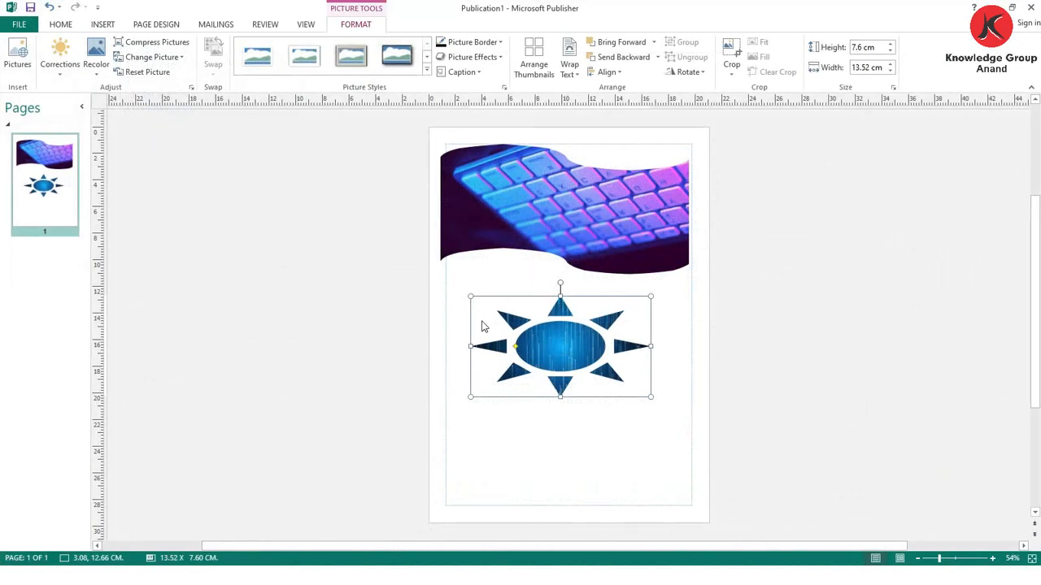
pyautogui.moveTo(501, 299); pyautogui.dragTo(787, 249)
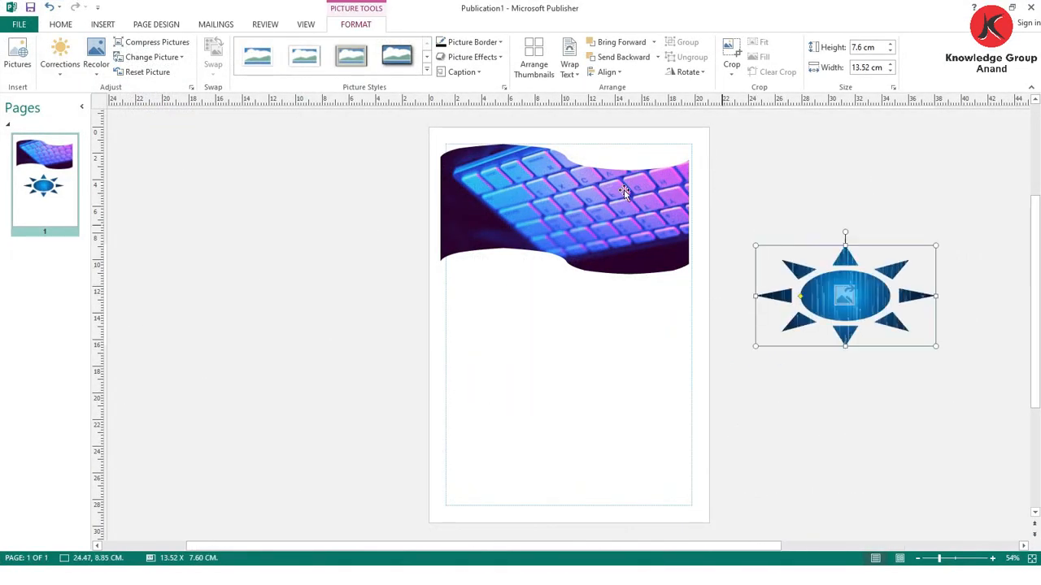
pyautogui.moveTo(591, 174); pyautogui.dragTo(911, 382)
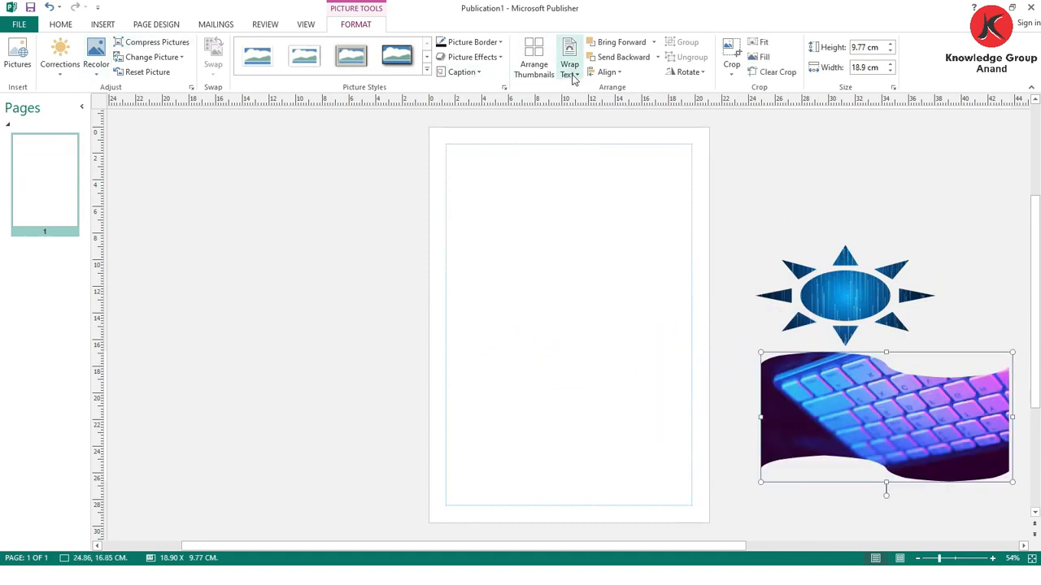
# - Draw a text box of about 18 × 26.8 cm filling the page margins and paste the copied Wikipedia text into it
pyautogui.click(63, 24)
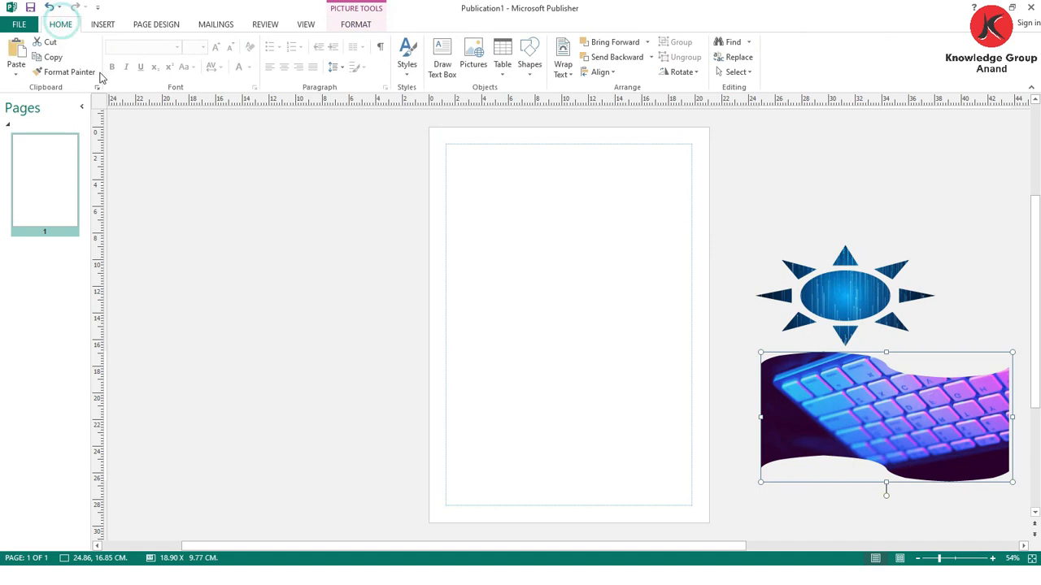
pyautogui.click(442, 61)
pyautogui.moveTo(451, 147)
pyautogui.mouseDown()
pyautogui.moveTo(678, 349)
pyautogui.moveTo(694, 507)
pyautogui.mouseUp()
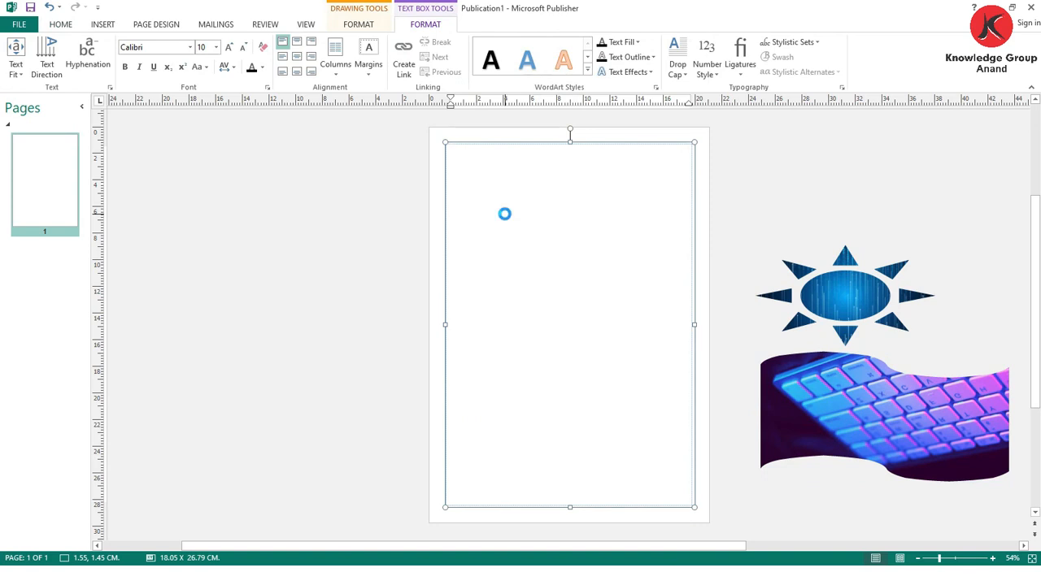
pyautogui.hotkey('ctrl', 'v')
# - Enlarge all the pasted text to font size 24
pyautogui.moveTo(652, 222); pyautogui.dragTo(442, 148)
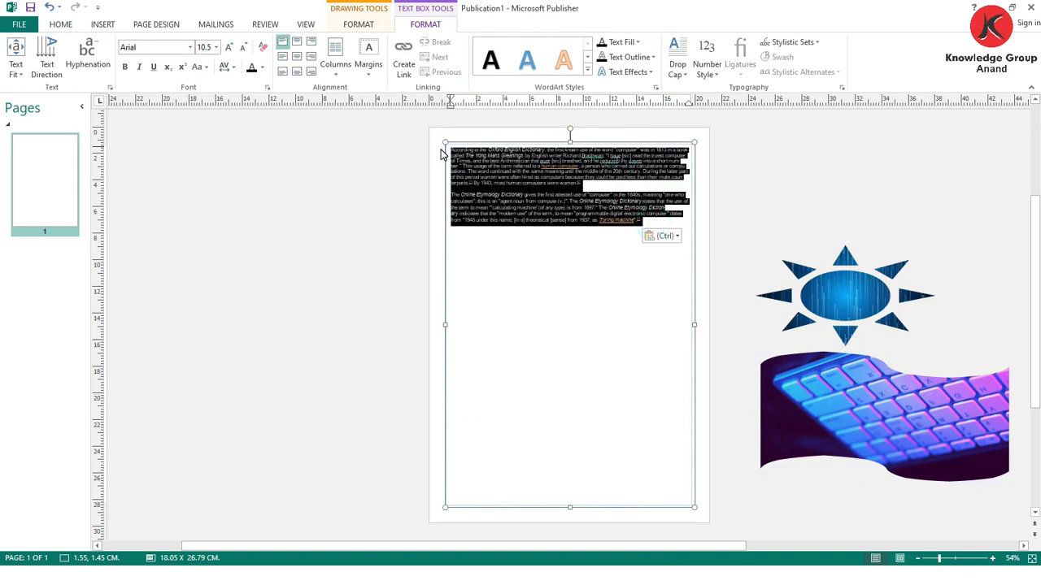
pyautogui.click(228, 49)
pyautogui.click(229, 49)
pyautogui.click(228, 49)
pyautogui.click(228, 48)
pyautogui.click(228, 51)
pyautogui.click(227, 52)
pyautogui.click(228, 51)
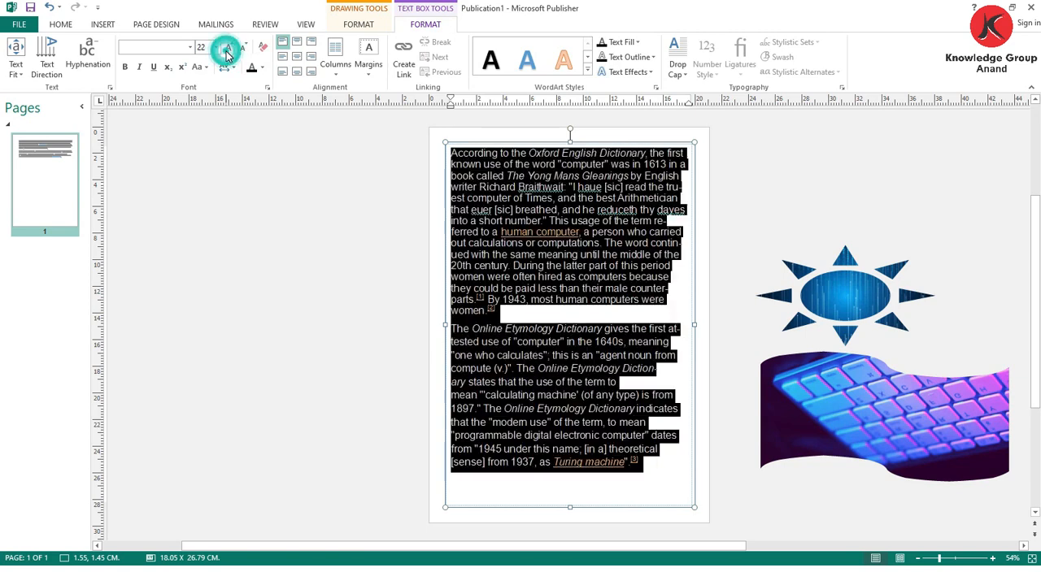
pyautogui.click(227, 50)
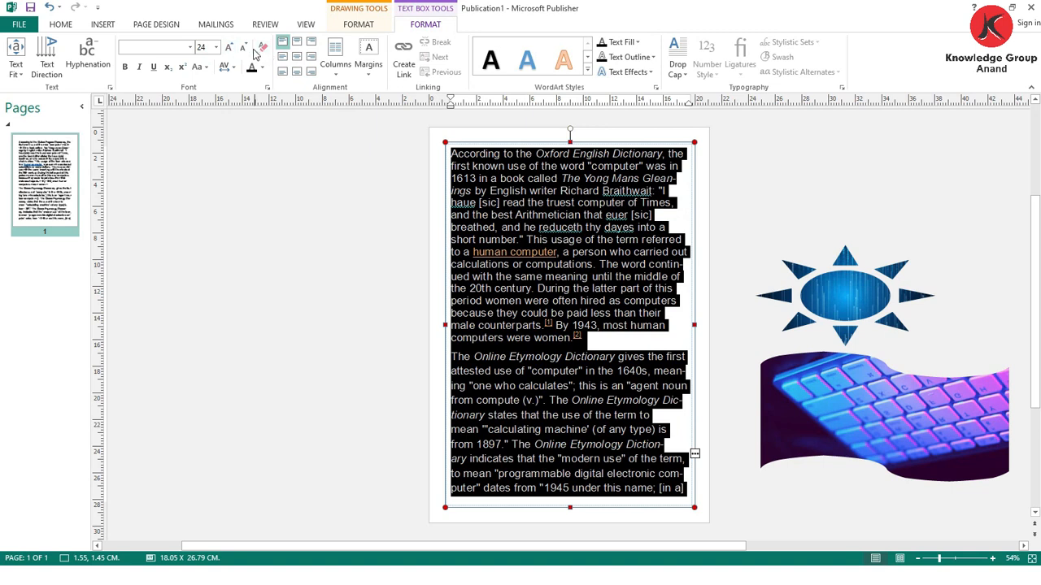
# - Centre the text vertically in its box and justify the paragraphs
pyautogui.click(297, 71)
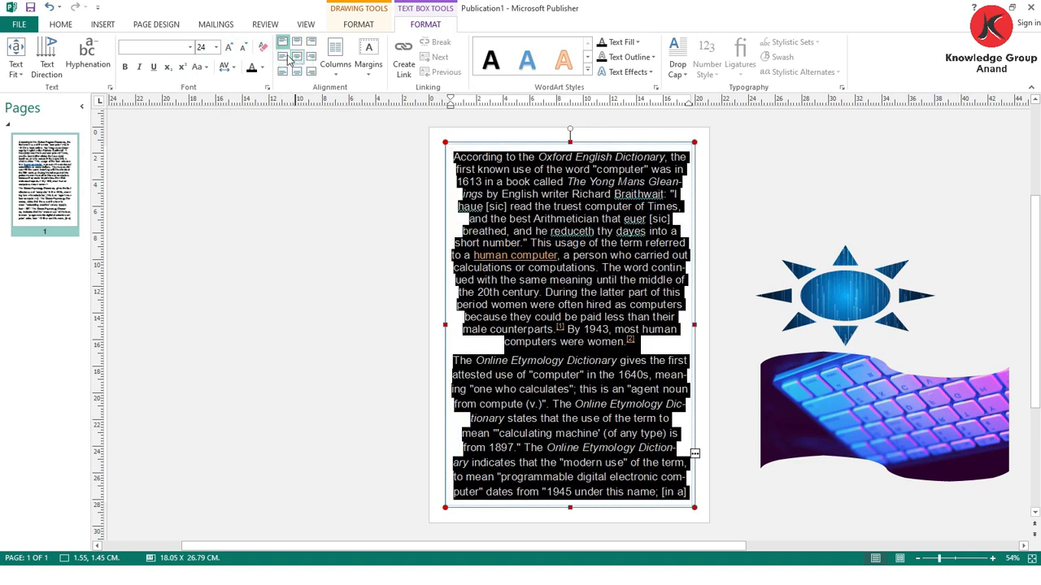
pyautogui.click(282, 56)
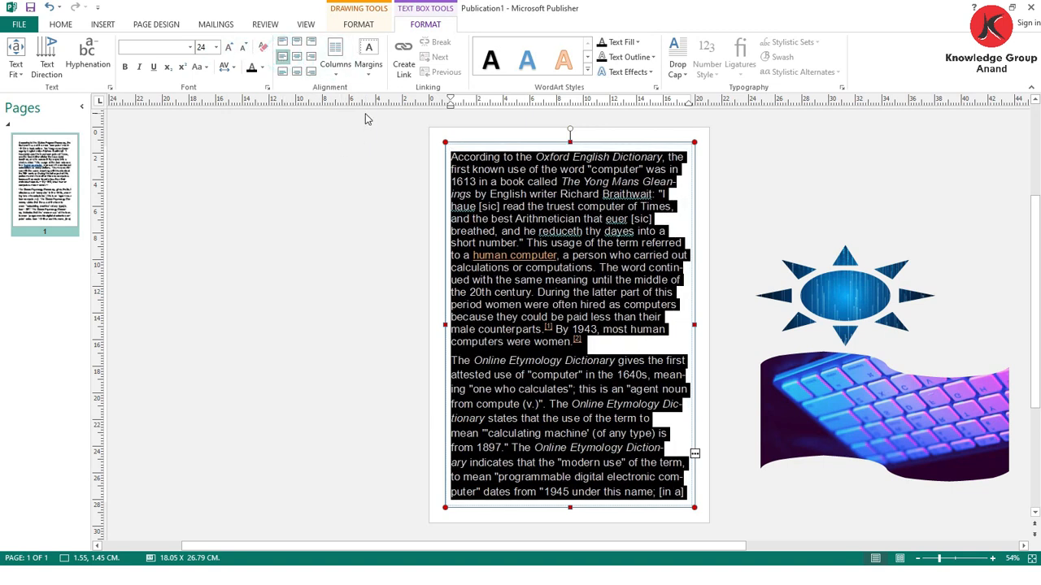
pyautogui.hotkey('ctrl', 'j')
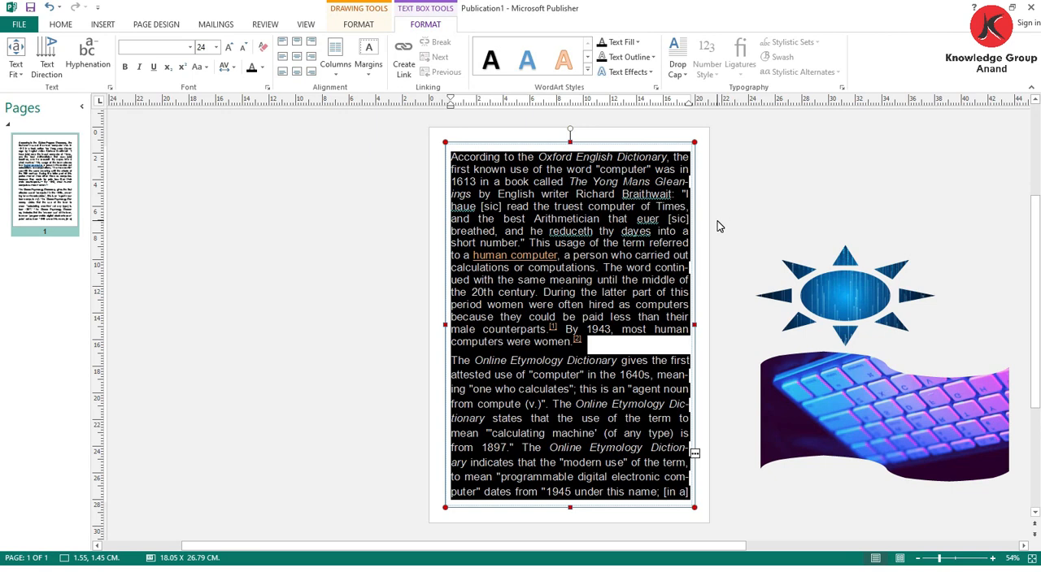
pyautogui.click(748, 222)
# - Move the sun-shaped picture onto the upper paragraph of the page and try the Top and Bottom text wrapping on it
pyautogui.moveTo(847, 293); pyautogui.dragTo(567, 268)
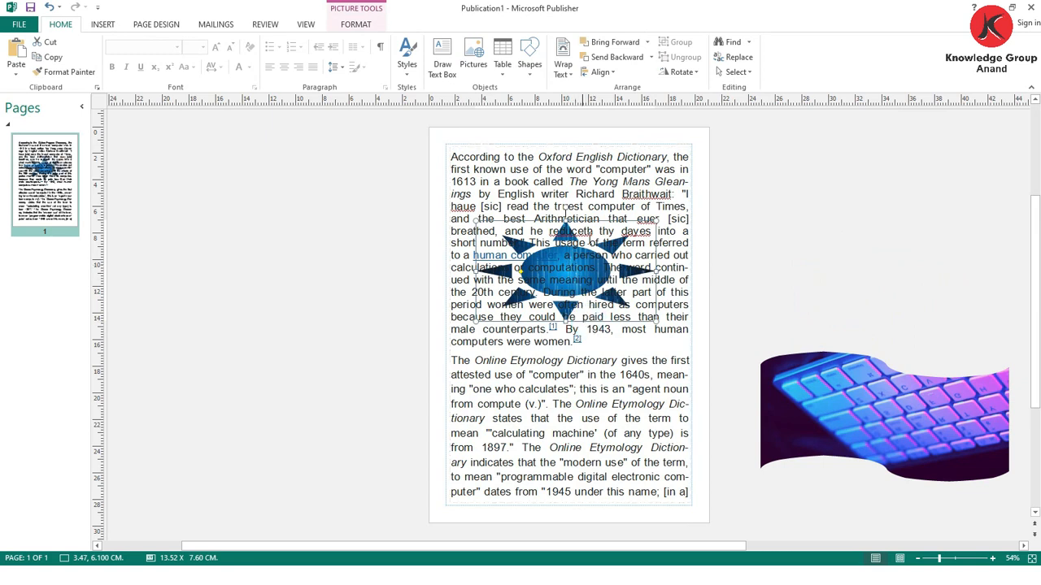
pyautogui.click(562, 65)
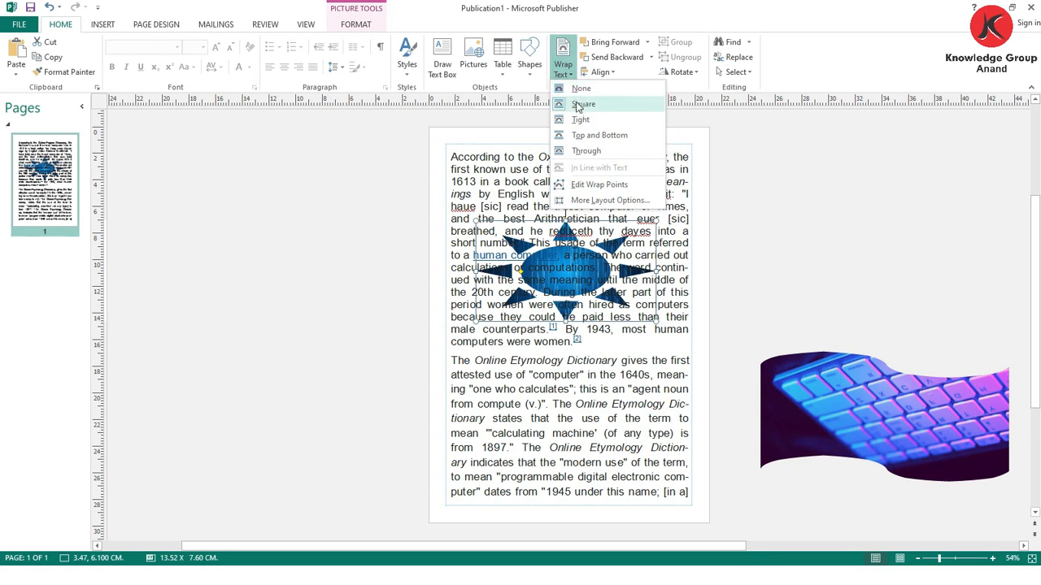
pyautogui.click(575, 151)
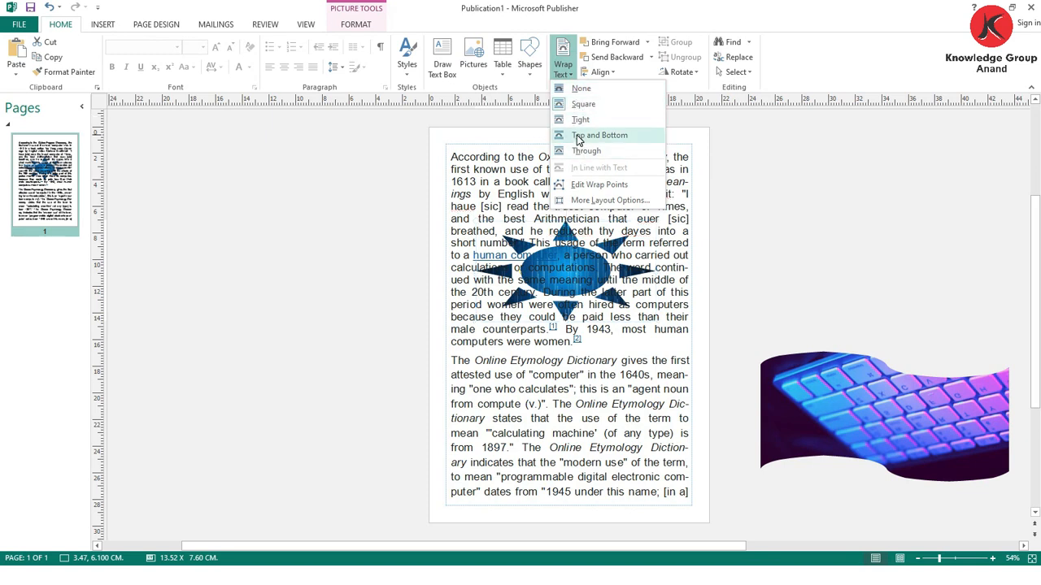
pyautogui.click(577, 136)
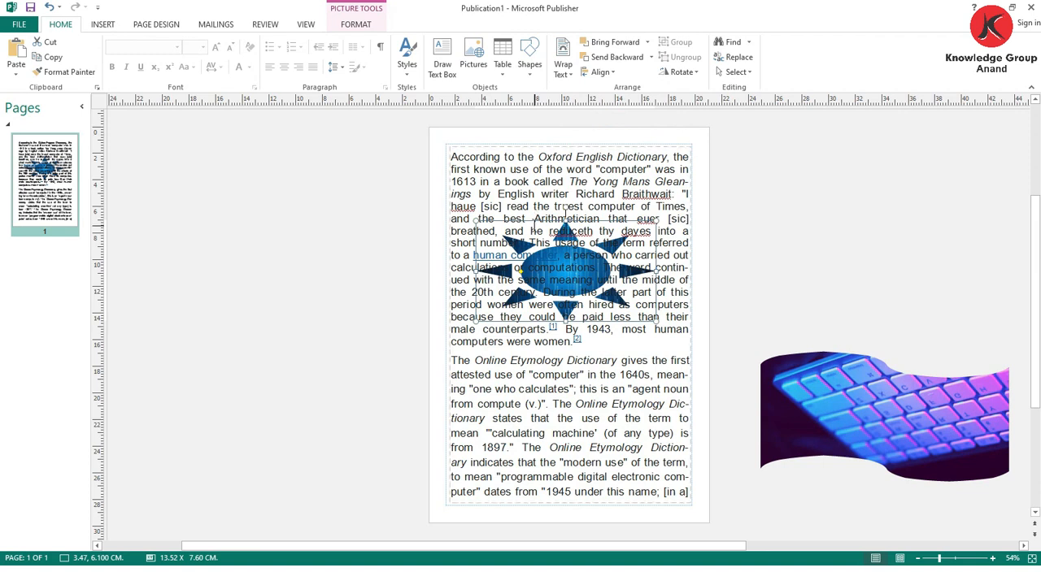
# - Move the sun-shaped picture to different places over the text and try the Through and Square text wrapping on it
pyautogui.moveTo(533, 220); pyautogui.dragTo(539, 165)
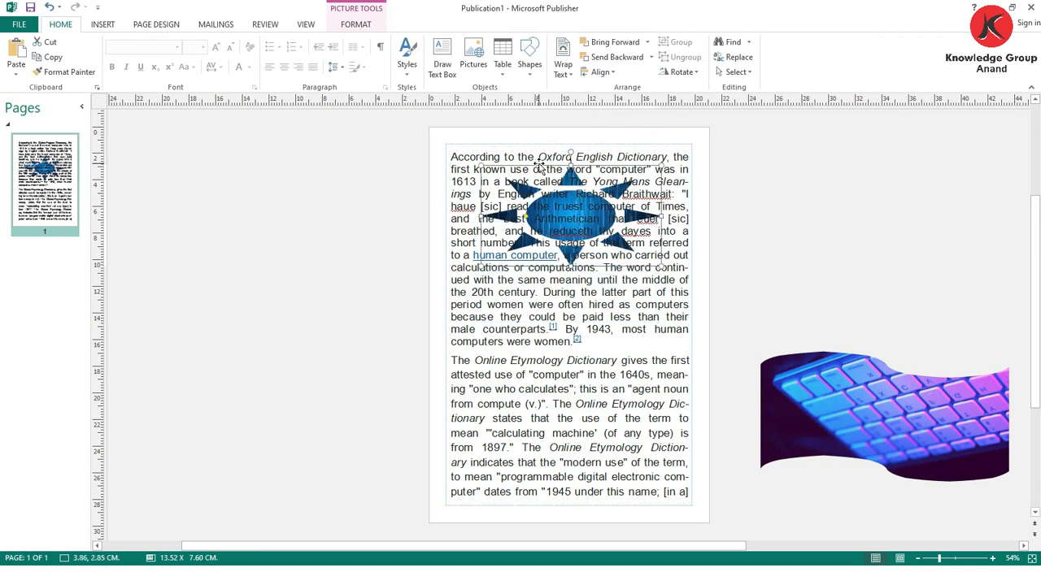
pyautogui.click(563, 61)
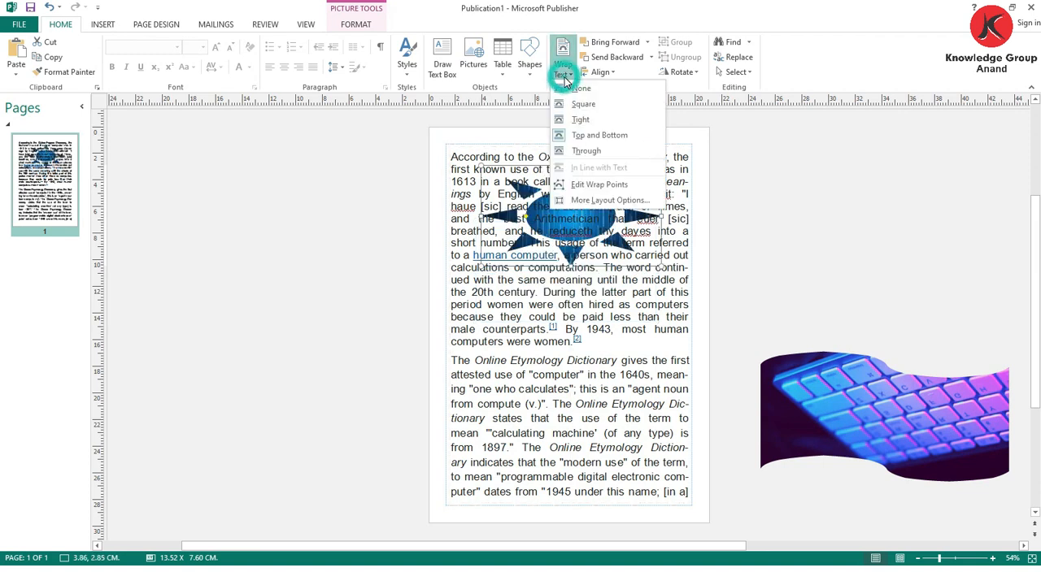
pyautogui.click(564, 151)
pyautogui.moveTo(555, 168); pyautogui.dragTo(567, 299)
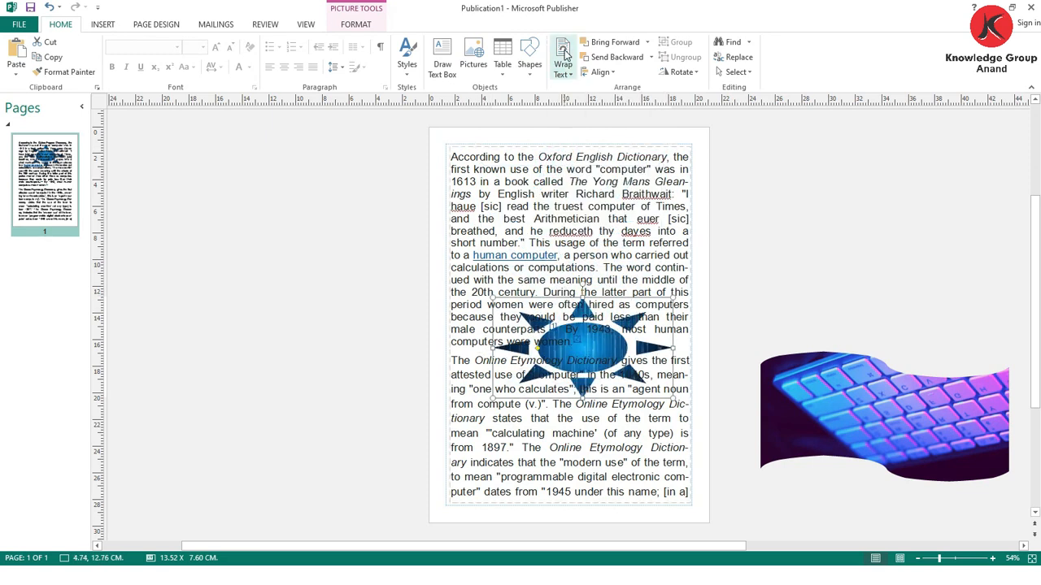
pyautogui.click(565, 73)
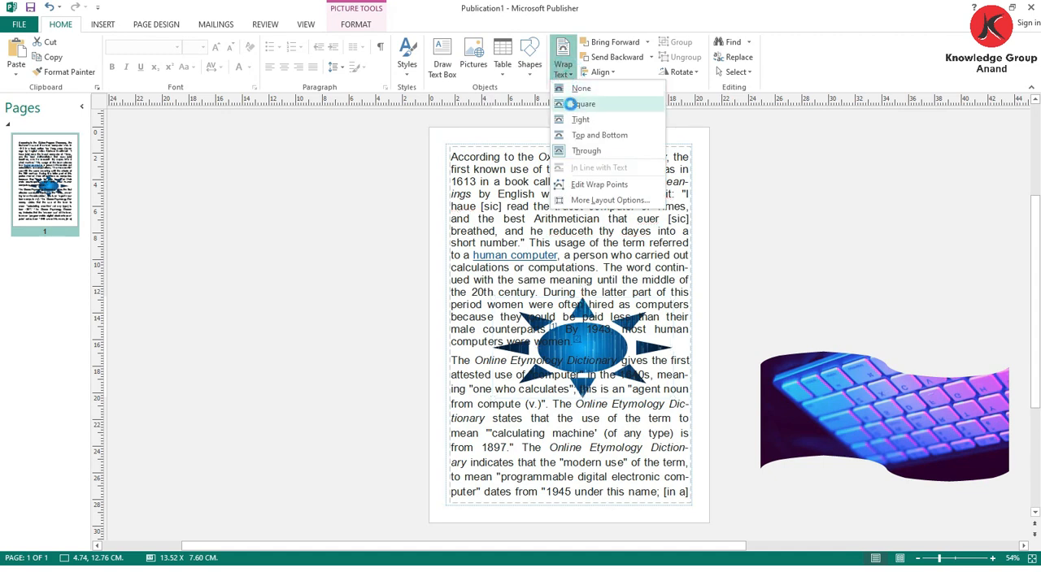
pyautogui.click(579, 104)
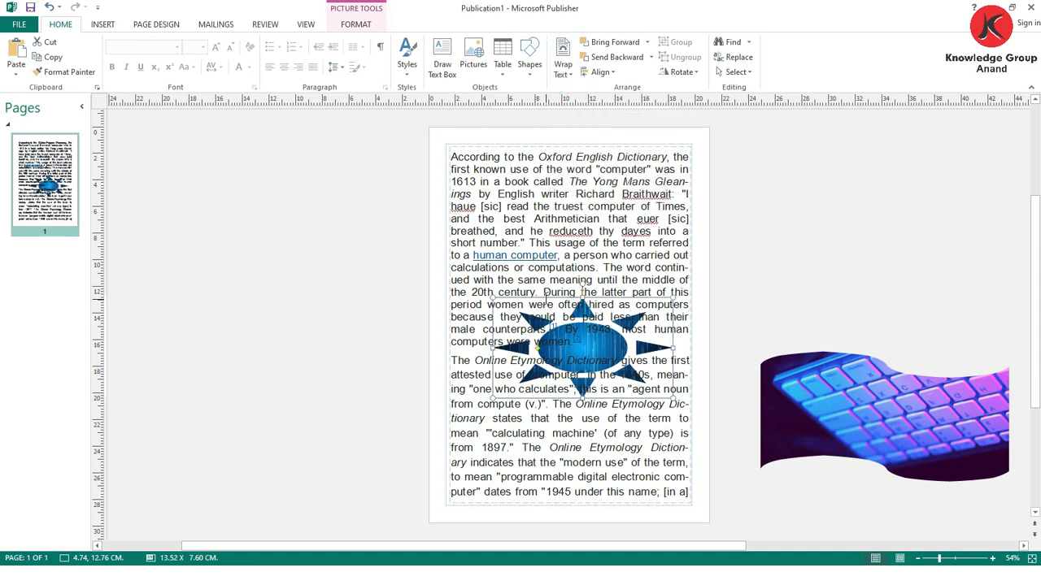
pyautogui.moveTo(546, 303); pyautogui.dragTo(555, 222)
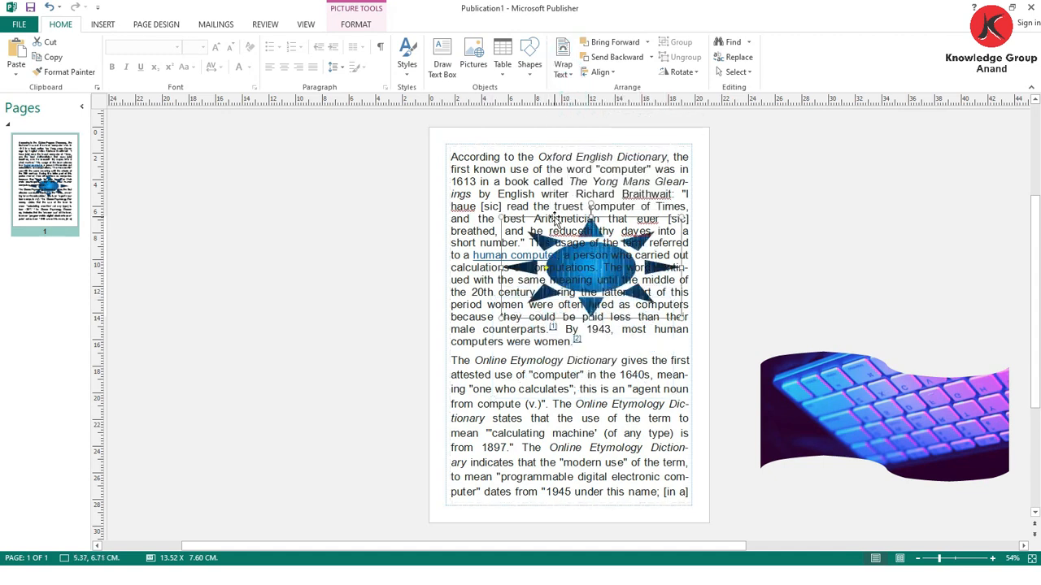
pyautogui.click(574, 152)
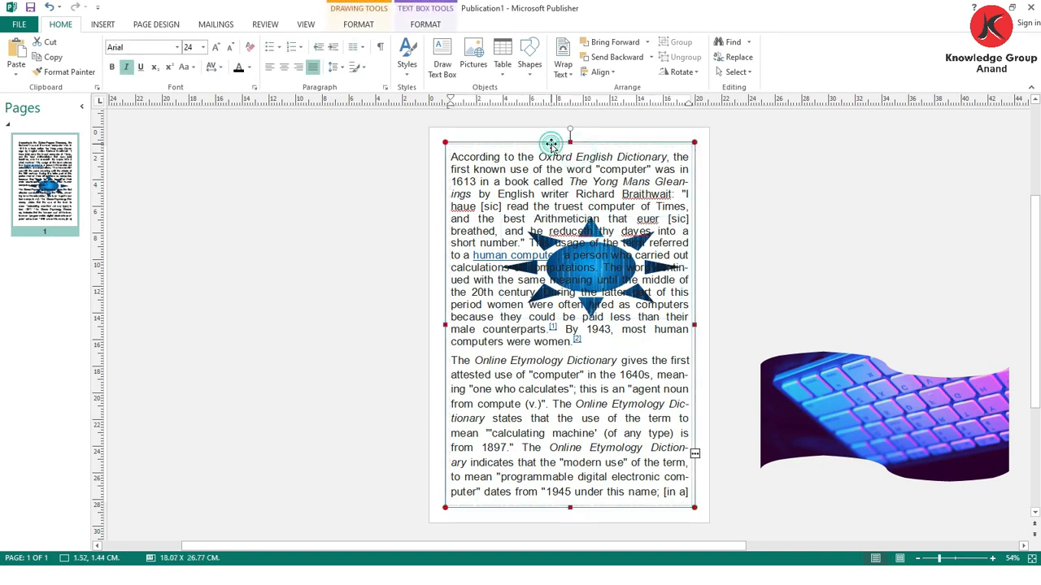
pyautogui.click(563, 63)
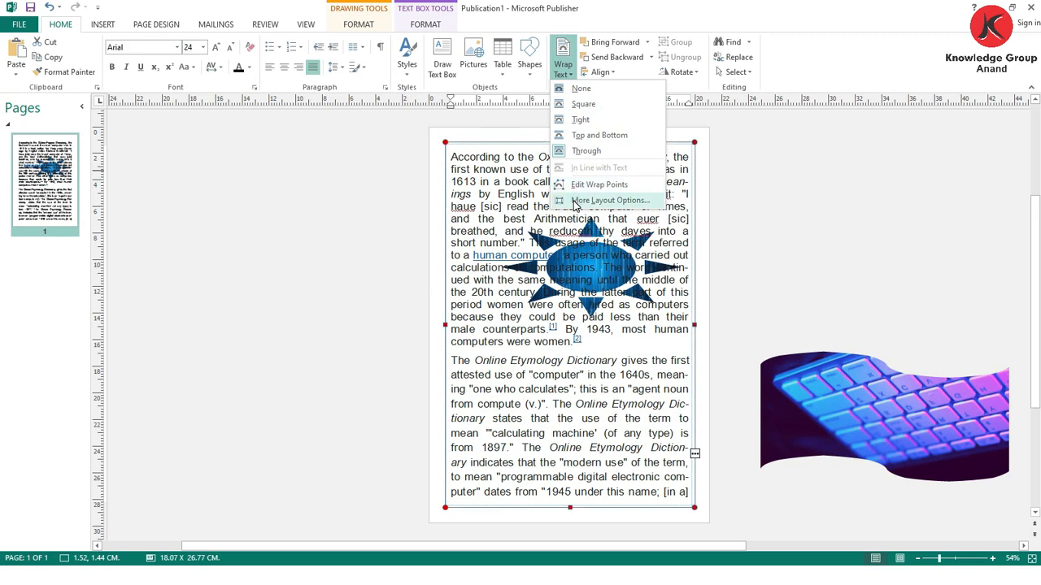
pyautogui.click(773, 211)
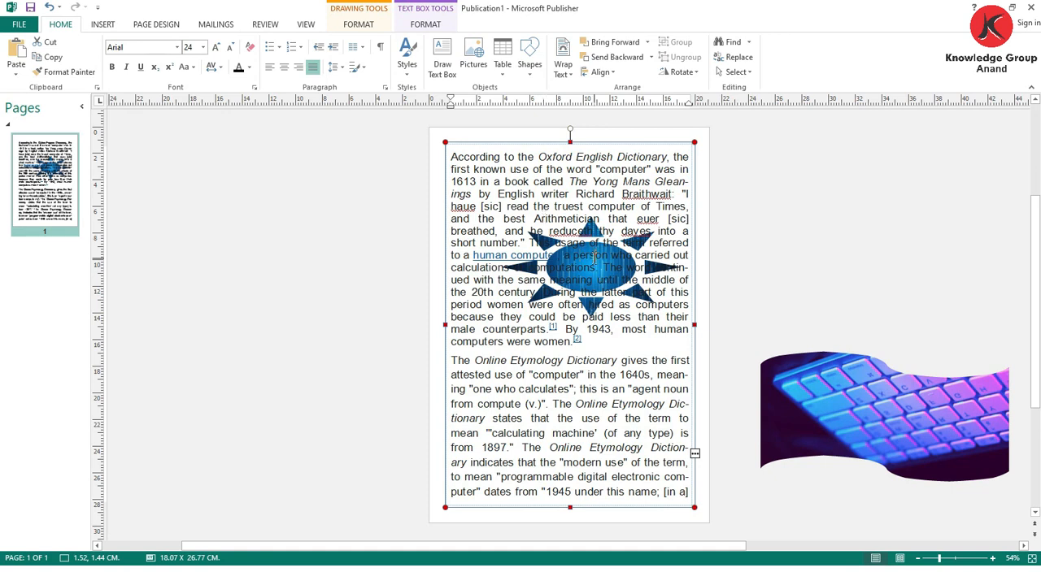
# - Move the sun-shaped picture off the page into the scratch area and insert the picture tetris-749690_1920 from Downloads
pyautogui.moveTo(568, 220); pyautogui.dragTo(799, 197)
pyautogui.click(103, 25)
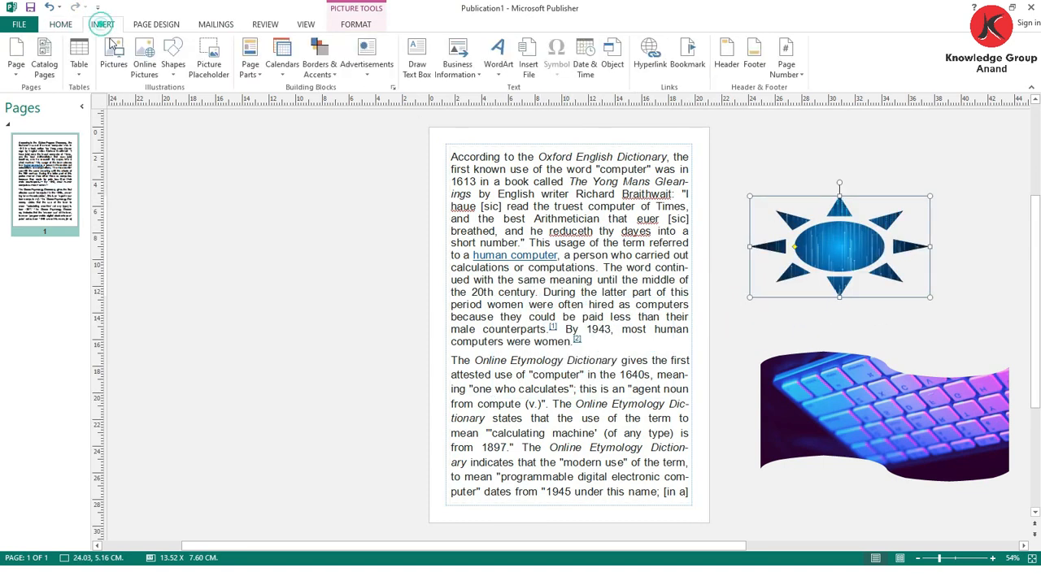
pyautogui.click(111, 57)
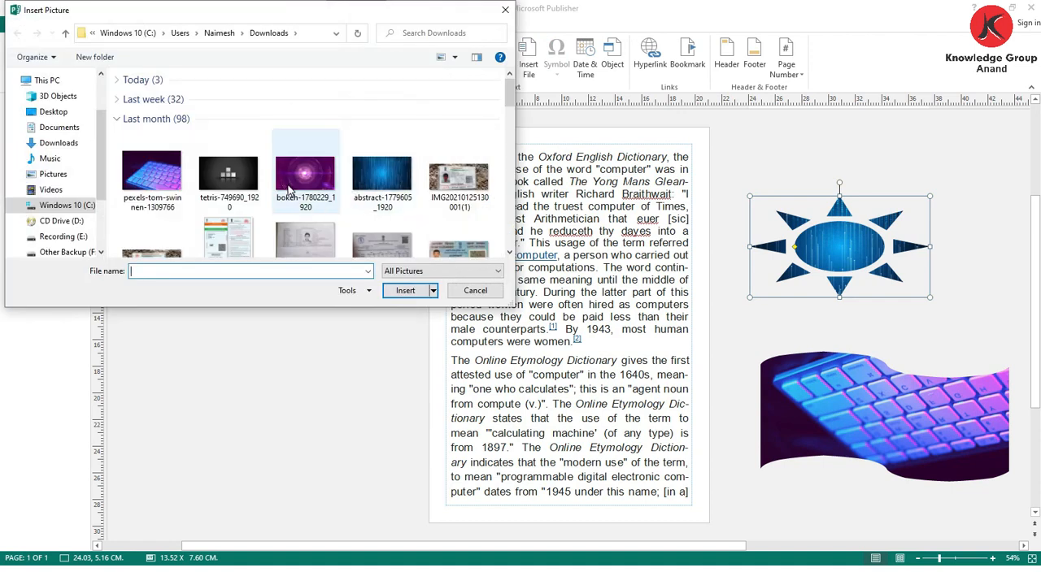
pyautogui.click(228, 175)
pyautogui.click(405, 290)
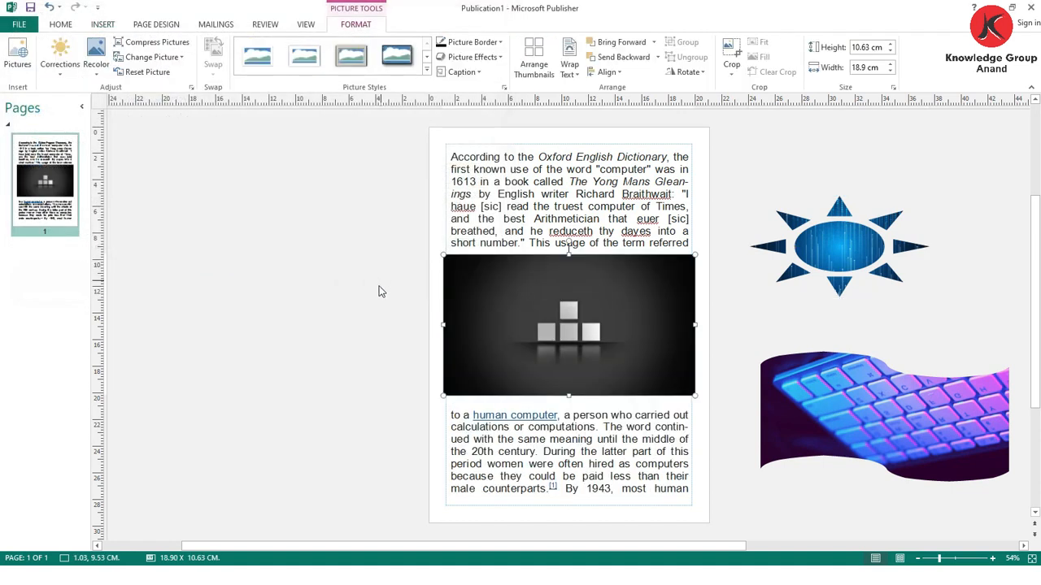
# - Shrink the inserted blocks picture to about 12.5 × 7.03 cm and centre it roughly within the first paragraph
pyautogui.moveTo(481, 355); pyautogui.dragTo(481, 331)
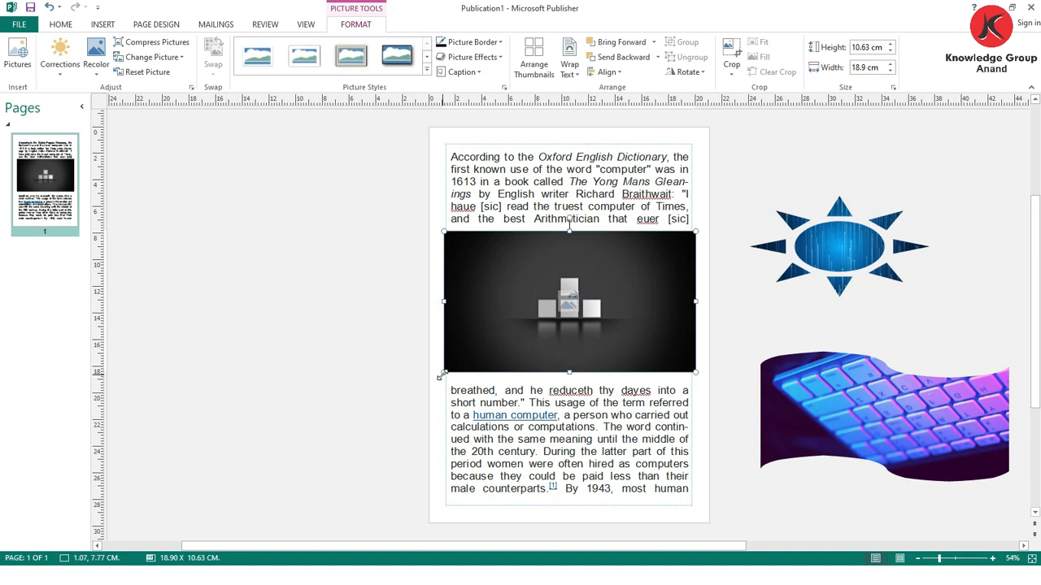
pyautogui.moveTo(445, 373); pyautogui.dragTo(529, 325)
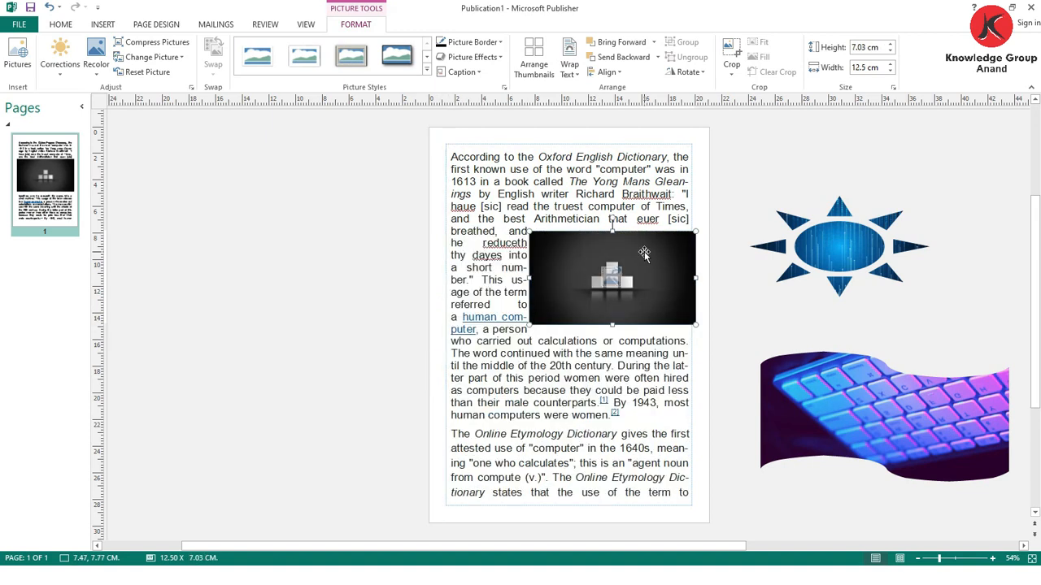
pyautogui.moveTo(639, 252); pyautogui.dragTo(587, 251)
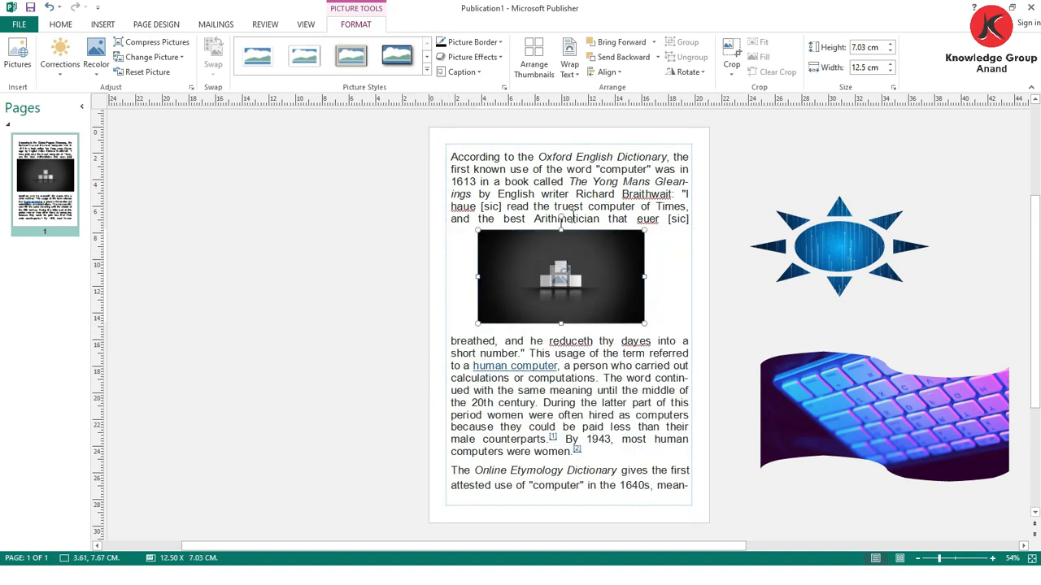
# - Try the In Line with Text wrapping on the blocks picture and switch it off again
pyautogui.click(569, 64)
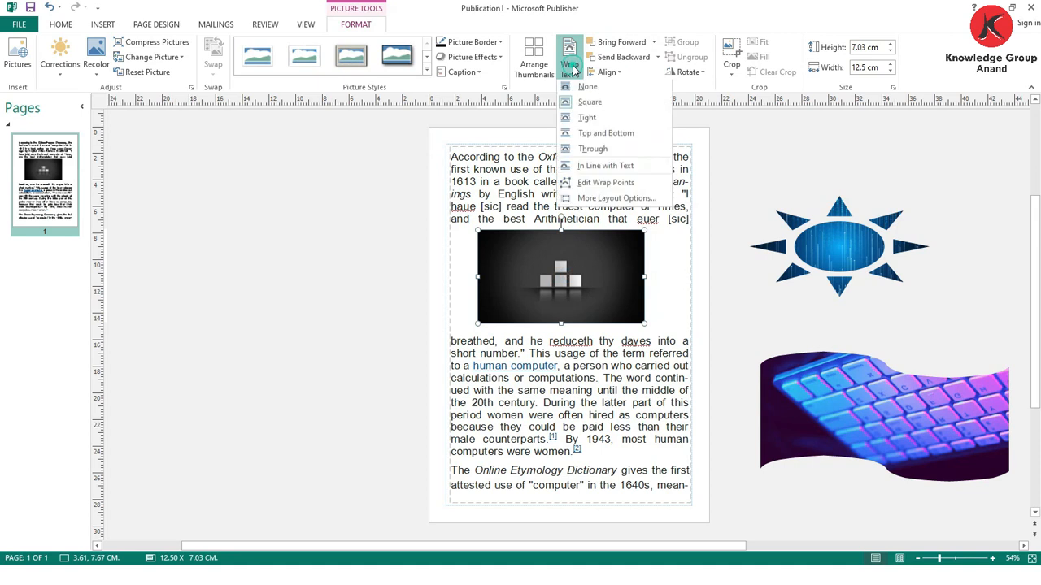
pyautogui.click(582, 168)
pyautogui.moveTo(558, 224); pyautogui.dragTo(532, 213)
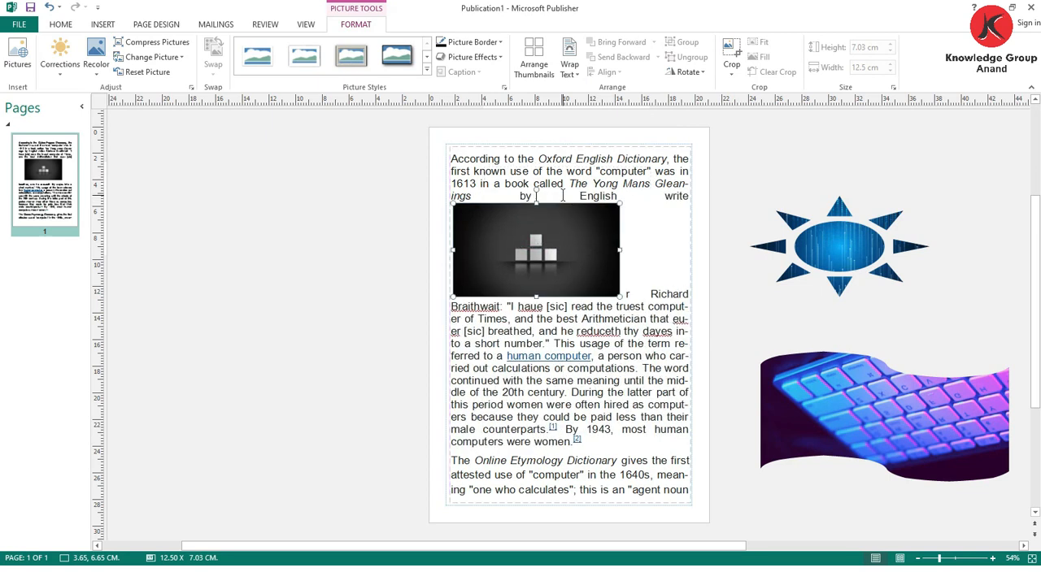
pyautogui.click(569, 65)
pyautogui.click(584, 169)
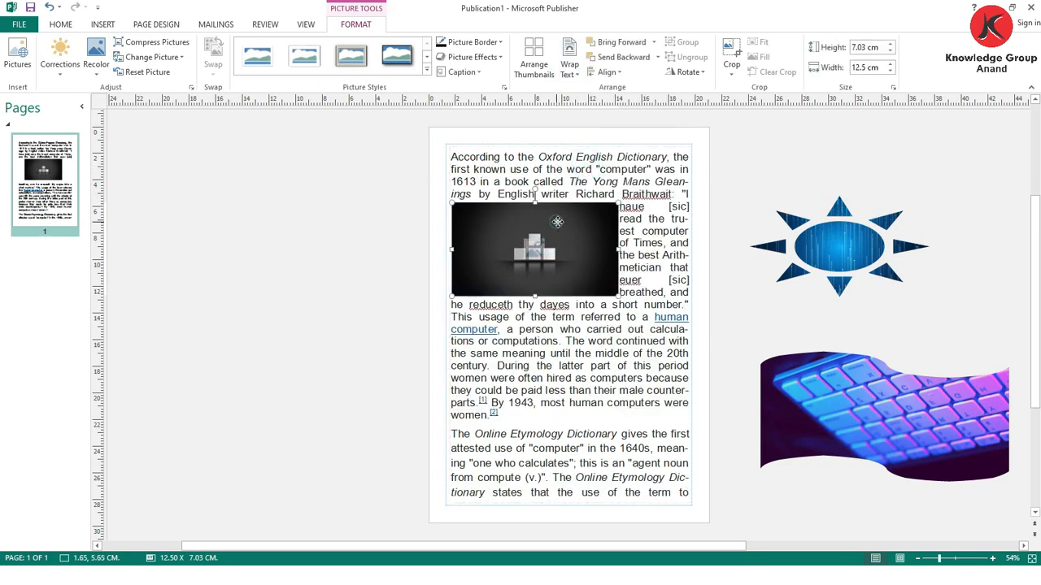
# - Shrink the blocks picture to about 9.55 × 5.37 cm and move it up to the first lines of the text
pyautogui.moveTo(564, 216); pyautogui.dragTo(575, 210)
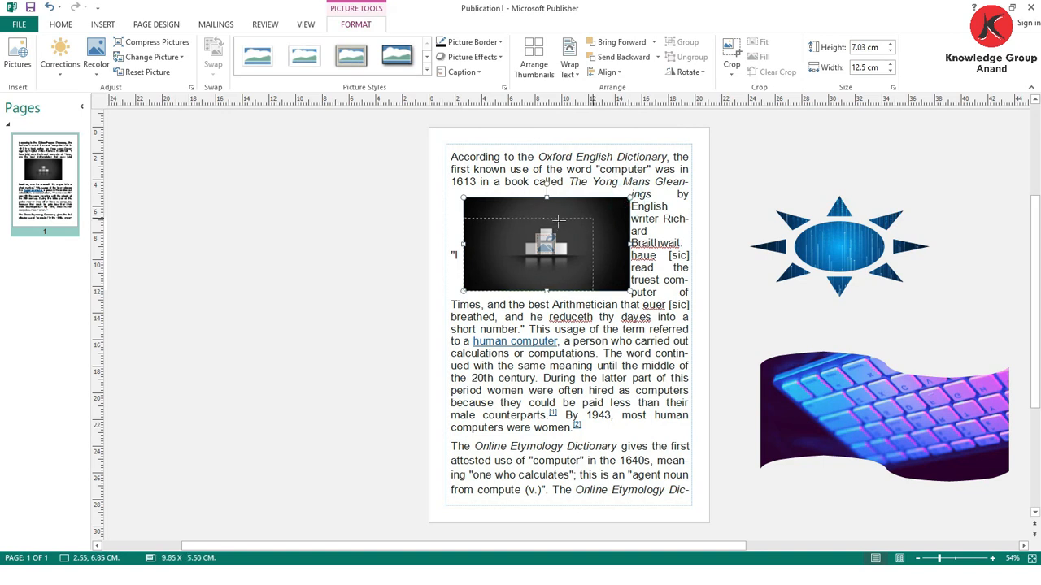
pyautogui.moveTo(629, 198); pyautogui.dragTo(589, 220)
pyautogui.moveTo(491, 244); pyautogui.dragTo(536, 296)
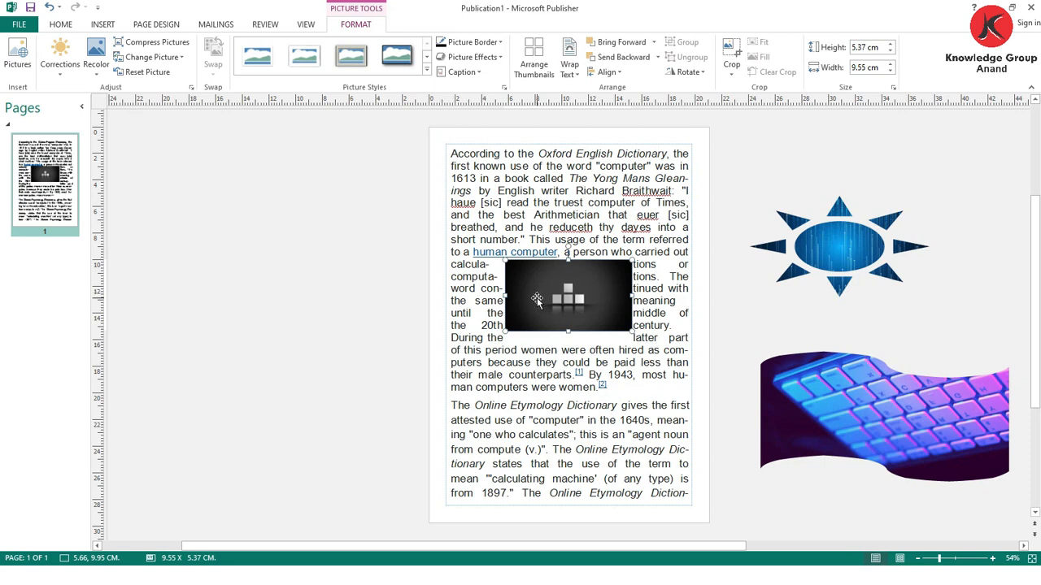
pyautogui.moveTo(549, 274); pyautogui.dragTo(560, 174)
# - Examine the alignment options for the blocks picture with it placed at different positions on and off the page
pyautogui.click(611, 72)
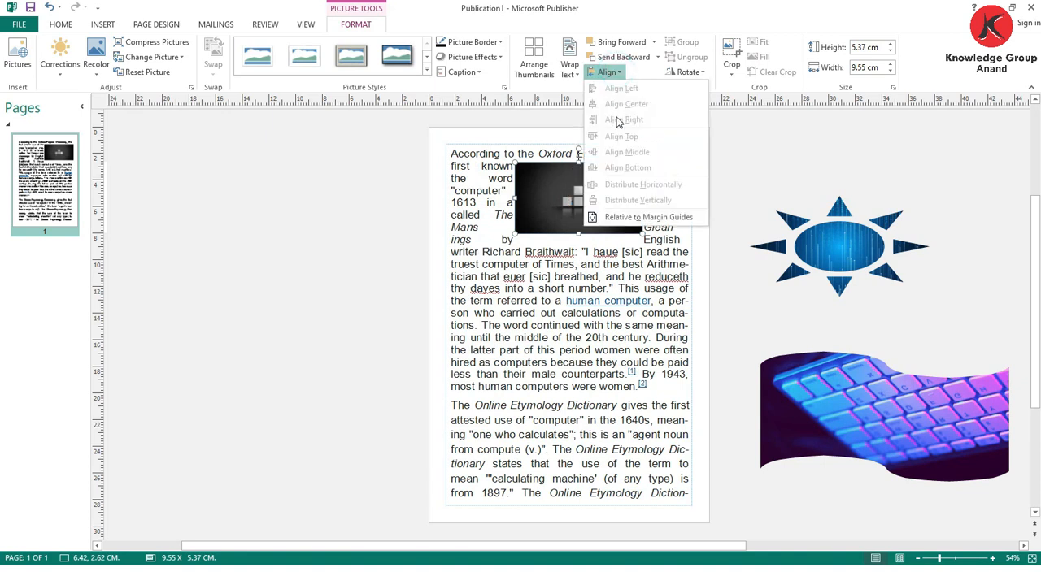
pyautogui.click(539, 176)
pyautogui.moveTo(557, 180); pyautogui.dragTo(575, 183)
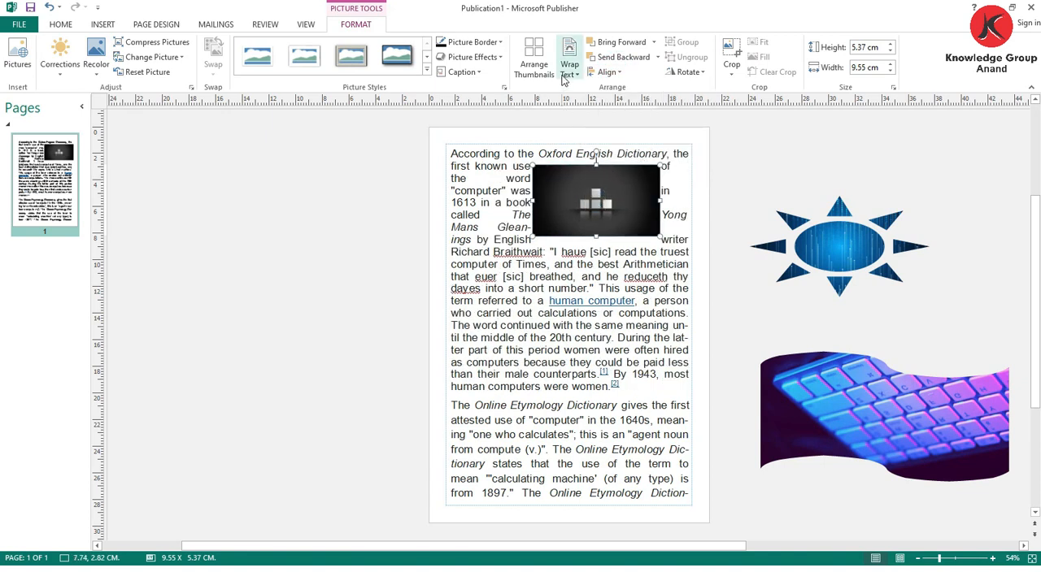
pyautogui.click(606, 72)
pyautogui.click(610, 229)
pyautogui.moveTo(566, 203); pyautogui.dragTo(726, 188)
pyautogui.click(605, 71)
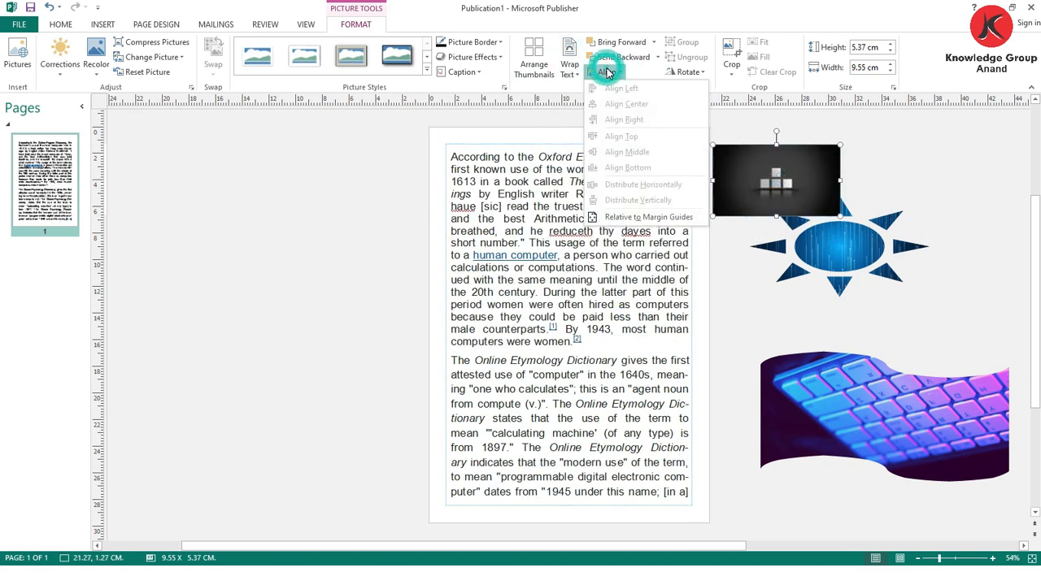
pyautogui.click(811, 183)
# - Resize the blocks picture to about 6.85 × 5.18 cm at the first paragraph's upper-left corner and apply the black-framed oval picture style
pyautogui.moveTo(811, 182); pyautogui.dragTo(561, 324)
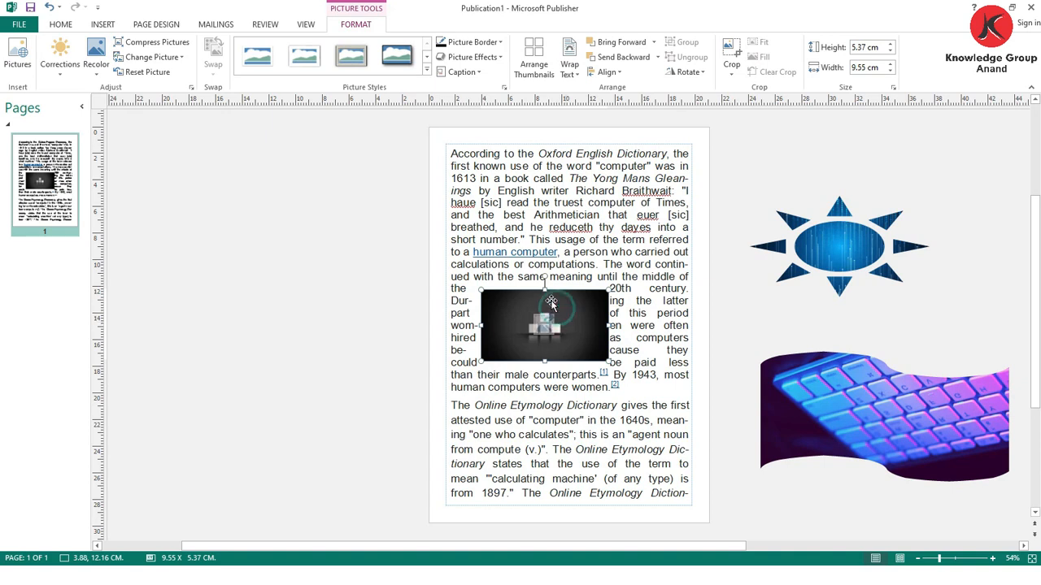
pyautogui.moveTo(544, 291); pyautogui.dragTo(548, 213)
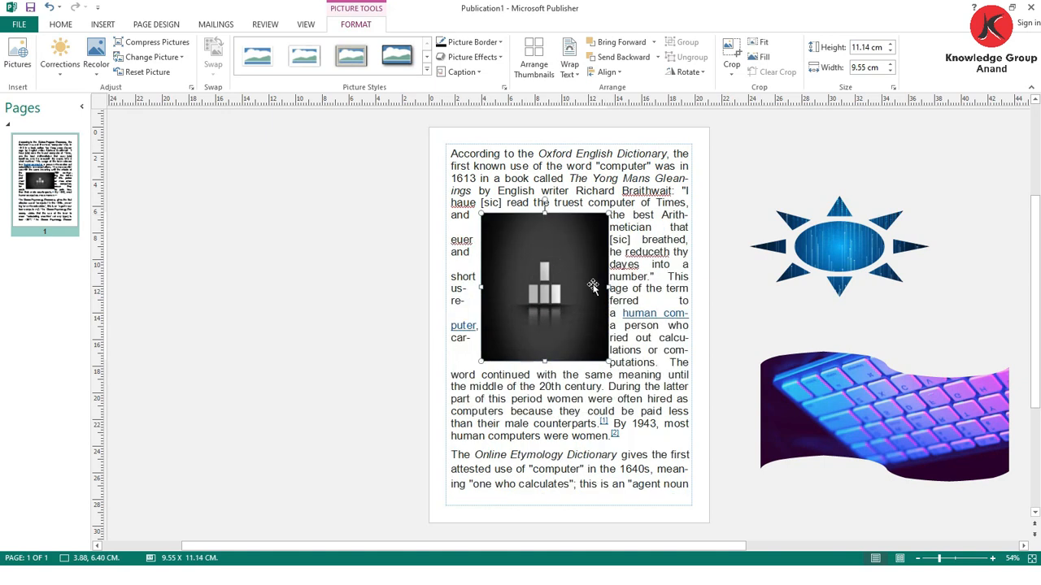
pyautogui.moveTo(606, 286); pyautogui.dragTo(677, 285)
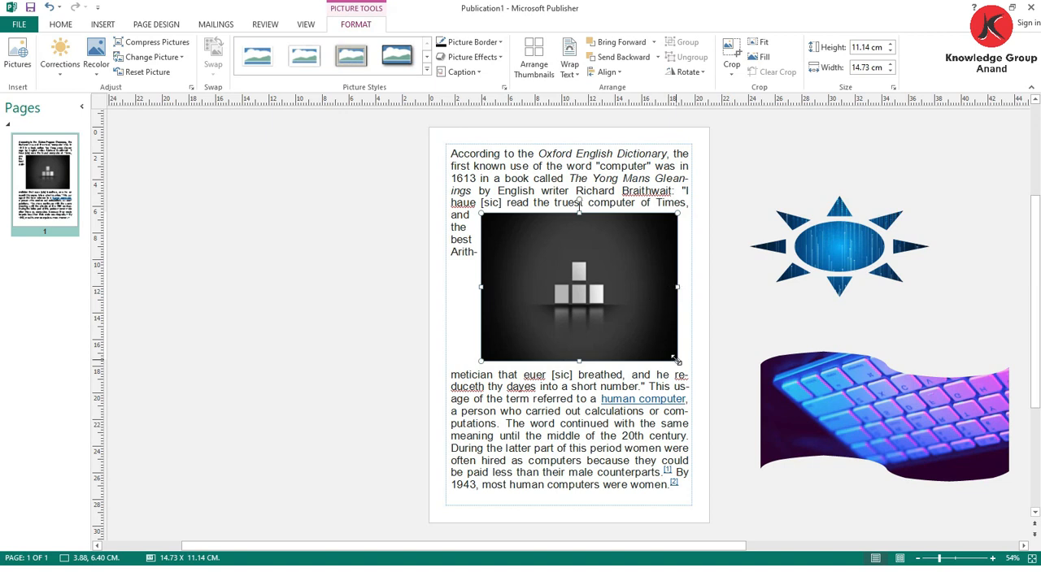
pyautogui.moveTo(676, 359); pyautogui.dragTo(493, 162)
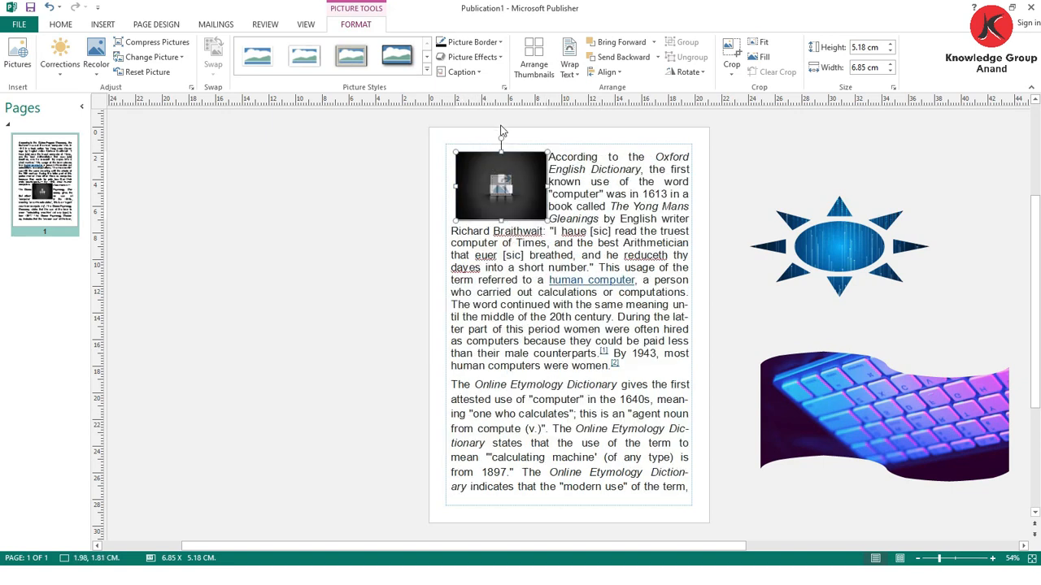
pyautogui.click(426, 70)
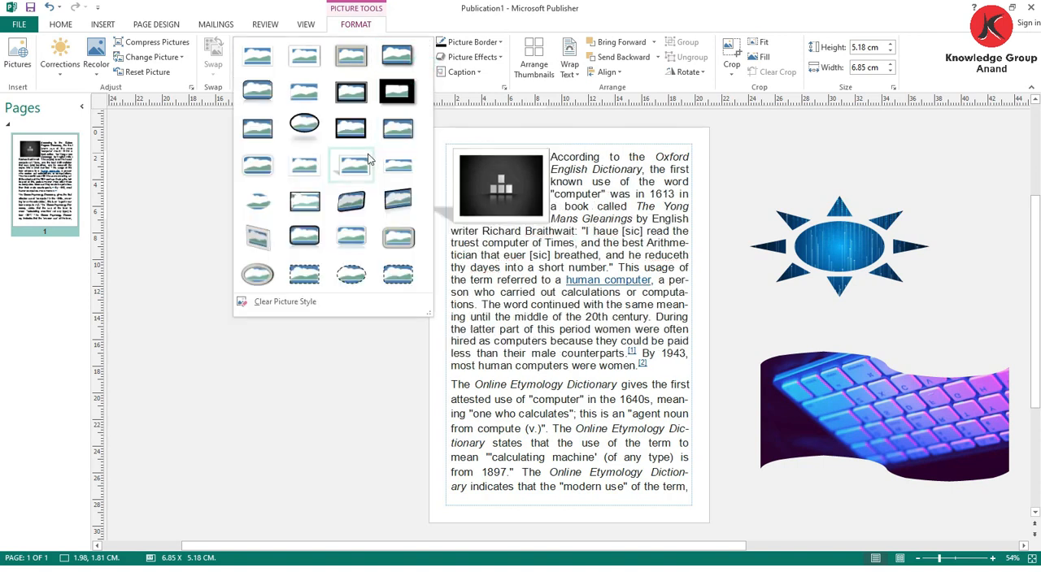
pyautogui.click(310, 123)
# - Move the sun-shaped picture onto the lower half of the first paragraph and apply a bevelled rectangular picture style with dark edges
pyautogui.moveTo(837, 243); pyautogui.dragTo(600, 307)
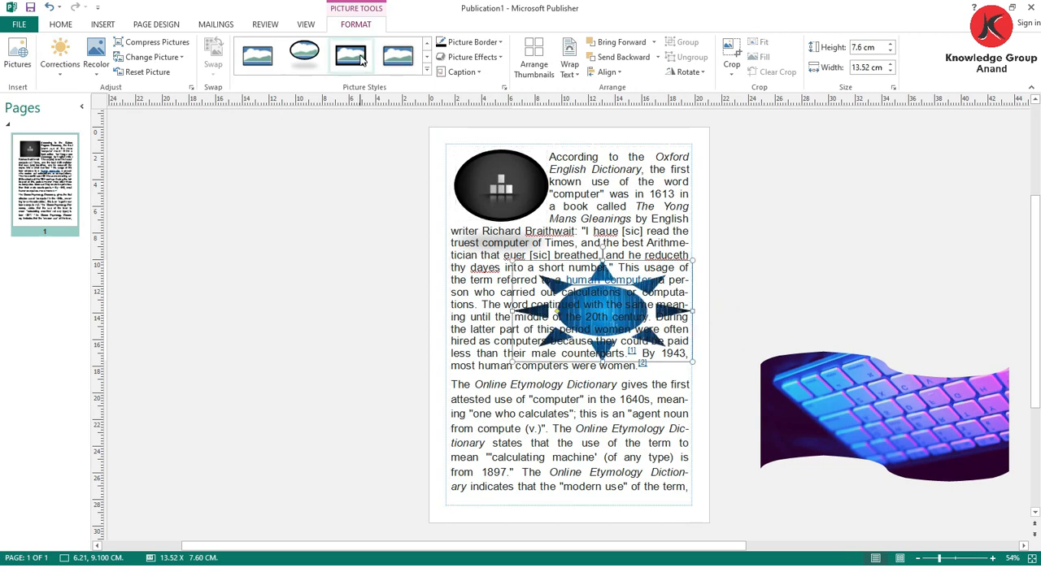
pyautogui.click(426, 70)
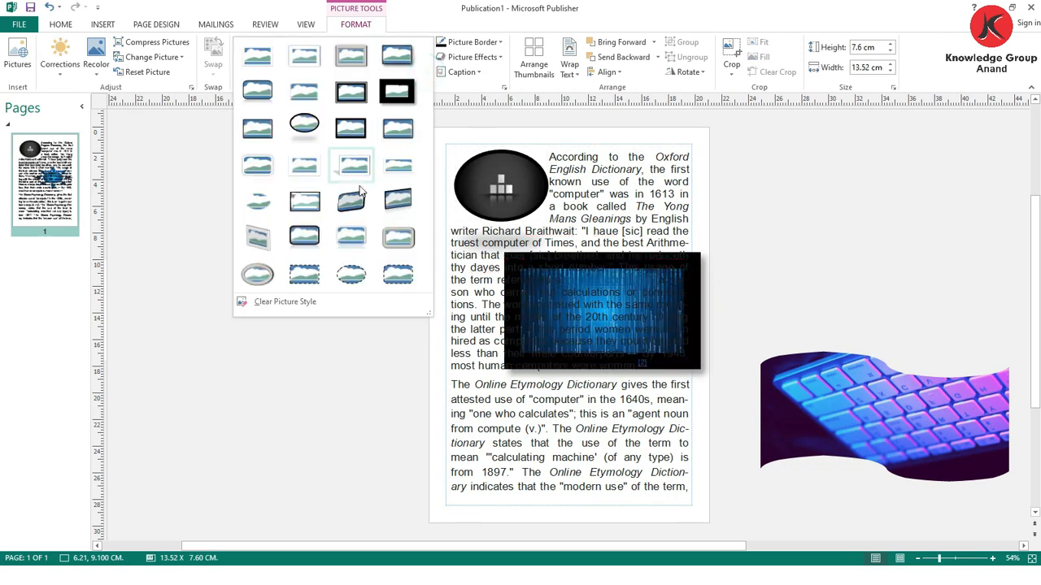
pyautogui.click(303, 207)
# - Move the keyboard picture over the second paragraph and apply the rectangular picture style with a dashed border
pyautogui.moveTo(883, 431); pyautogui.dragTo(571, 457)
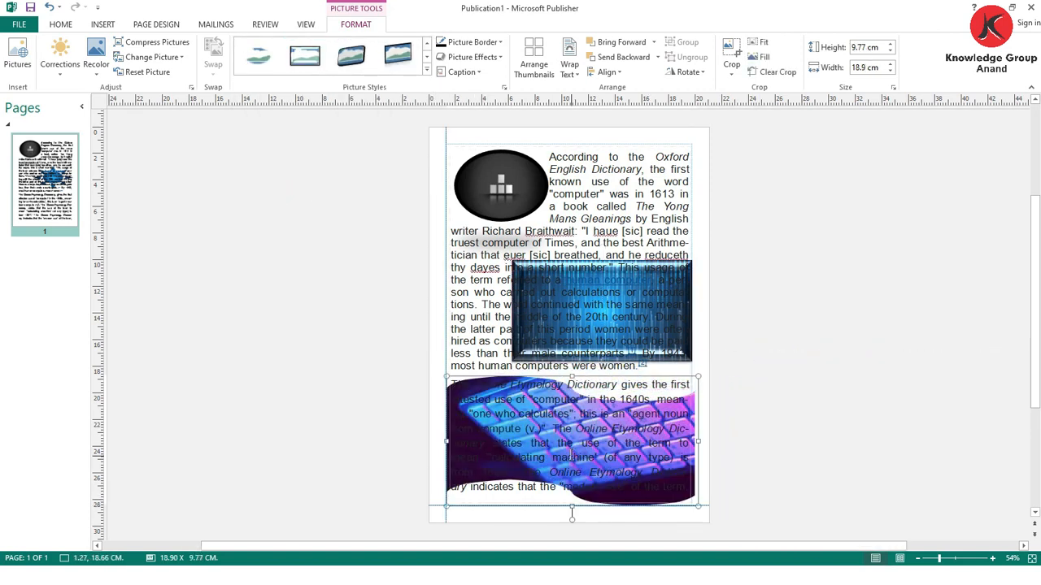
pyautogui.click(426, 70)
pyautogui.click(296, 280)
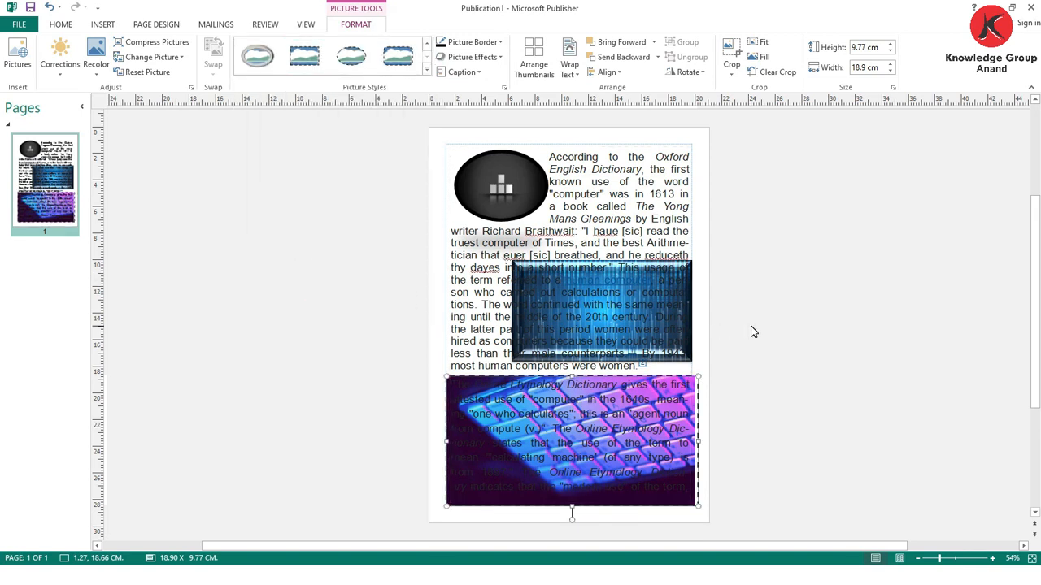
# - Switch to the presentation slide show and advance to the Action Break - 1 slide
pyautogui.hotkey('alt', 'Tab')
pyautogui.hotkey('alt', 'Tab')
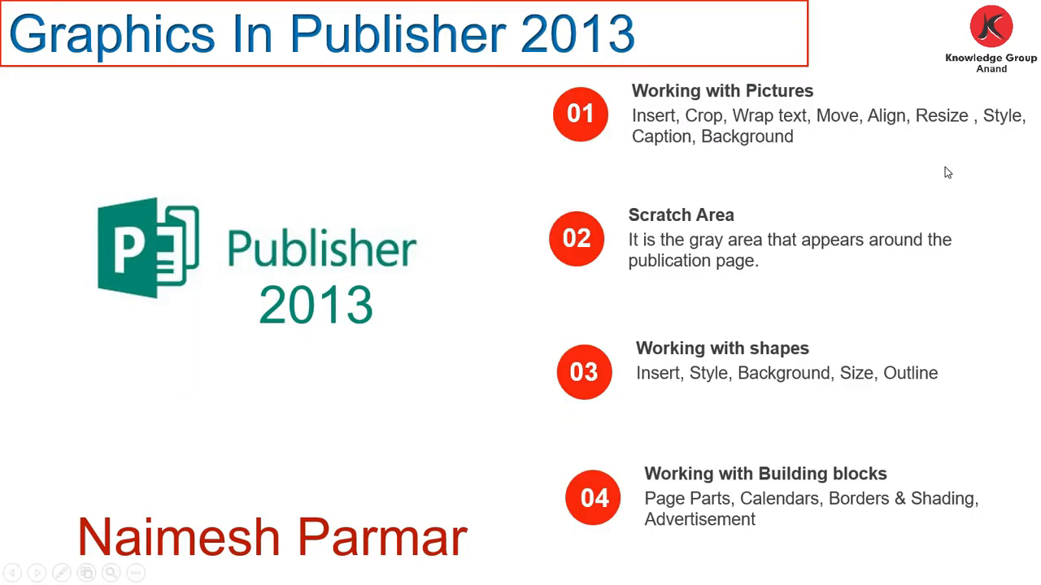
pyautogui.click(756, 136)
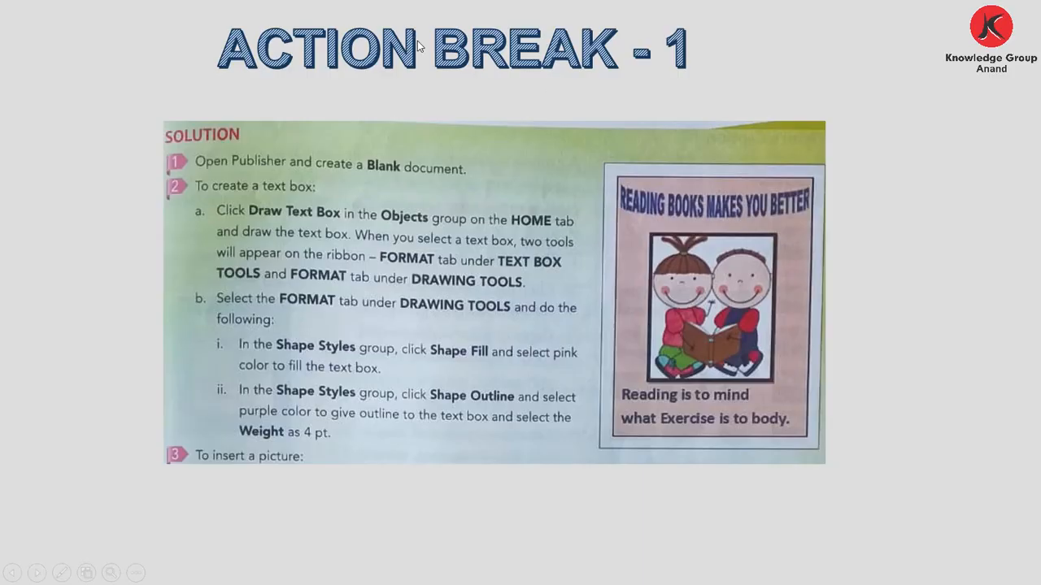
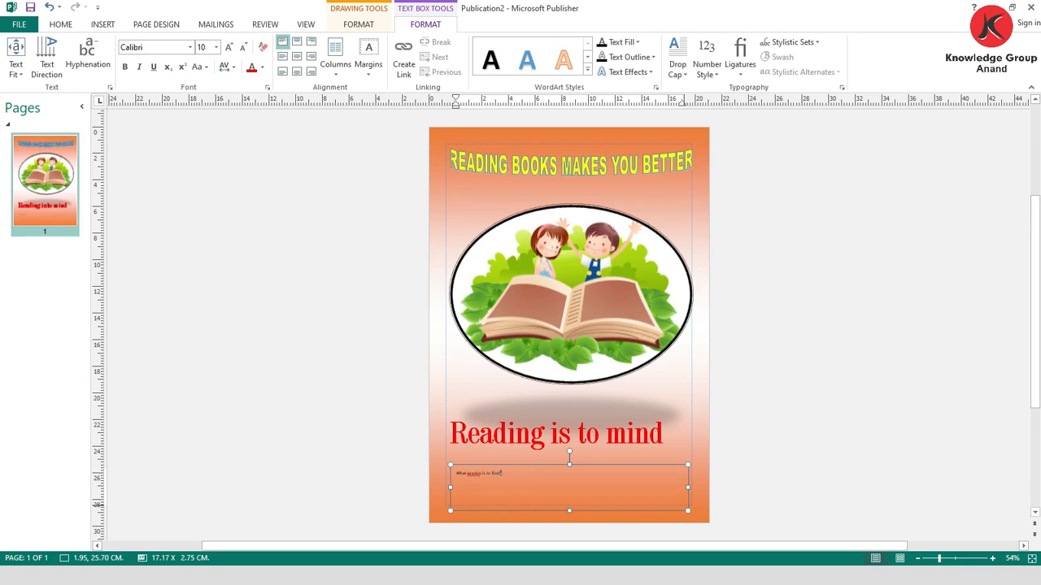
# - Enlarge the small text in the page's bottom text box to a 36-point font size
pyautogui.moveTo(686, 504); pyautogui.dragTo(455, 472)
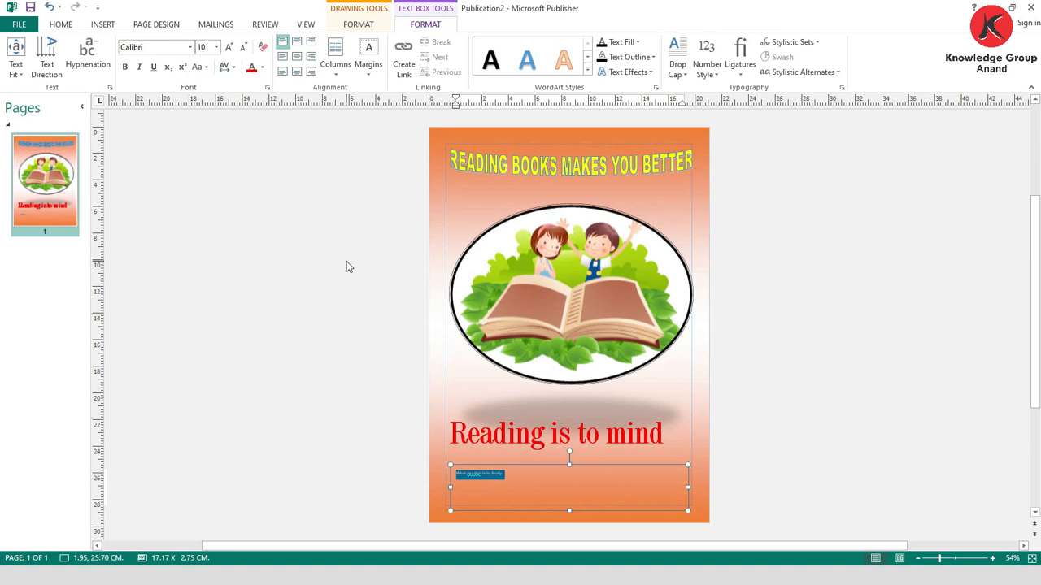
pyautogui.click(230, 47)
pyautogui.click(230, 47)
pyautogui.click(230, 47)
pyautogui.click(230, 48)
pyautogui.click(230, 47)
pyautogui.click(230, 47)
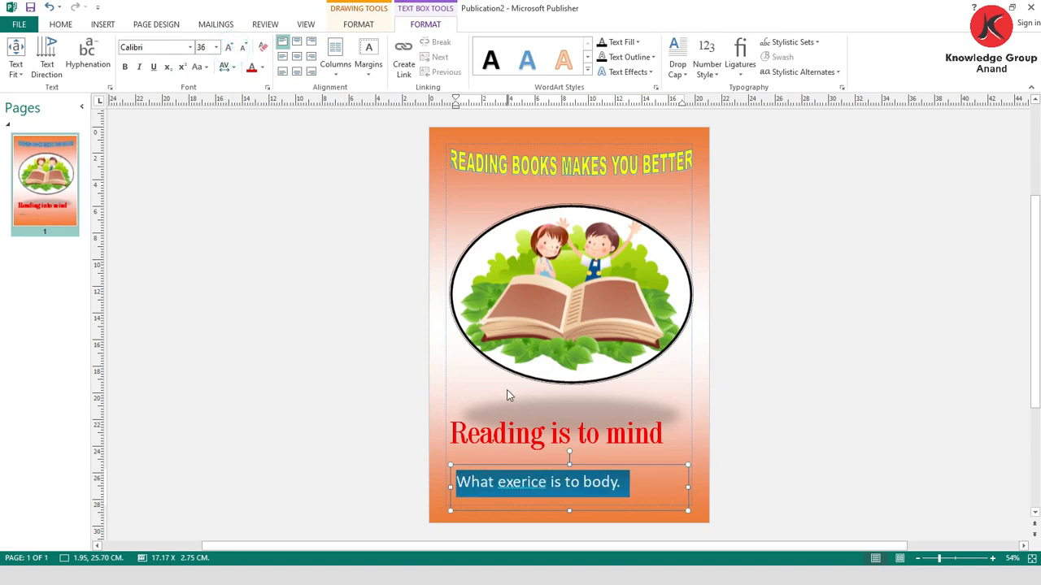
# - Correct the misspelled word in the bottom text box to "exercise"
pyautogui.click(519, 488)
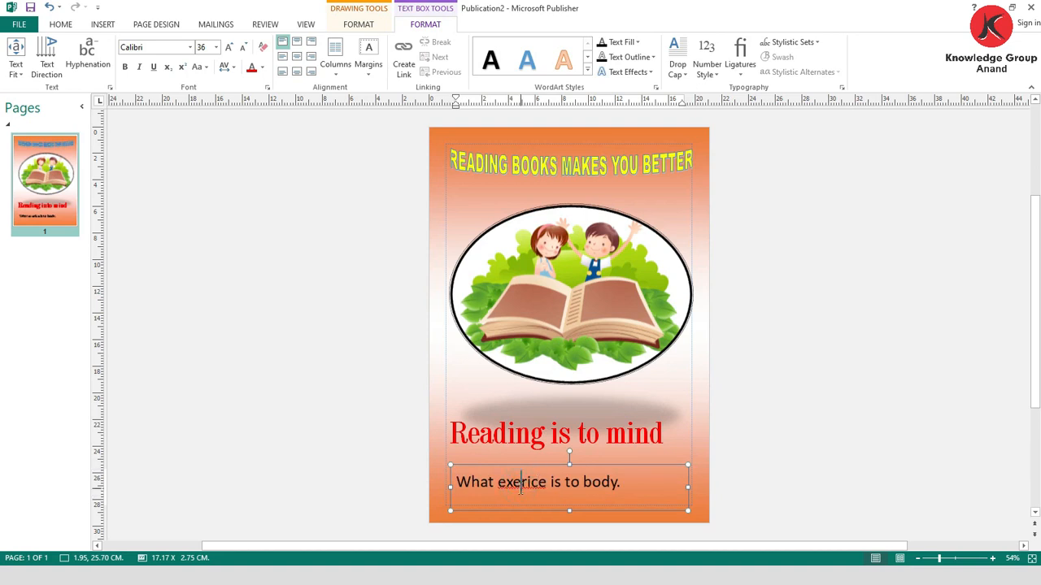
pyautogui.rightClick(521, 491)
pyautogui.click(589, 254)
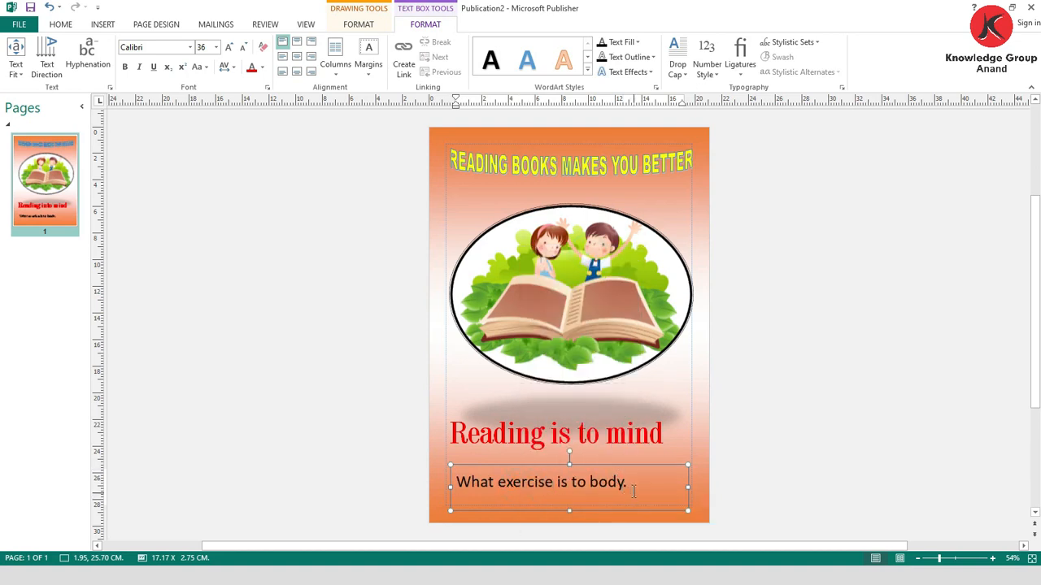
# - Set the font size of the line "What exercise is to body." to 45
pyautogui.moveTo(612, 486); pyautogui.dragTo(454, 483)
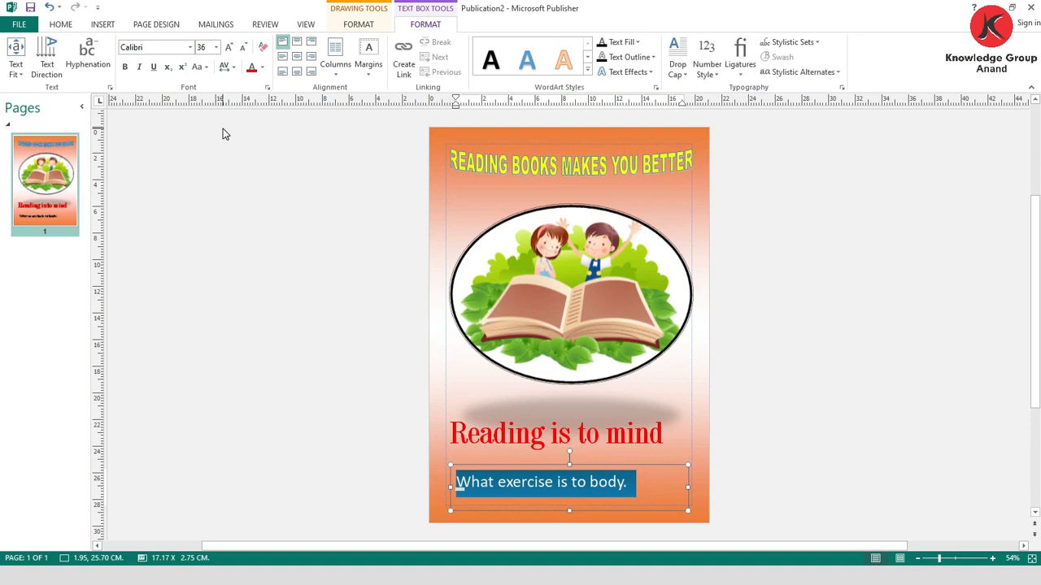
pyautogui.click(229, 48)
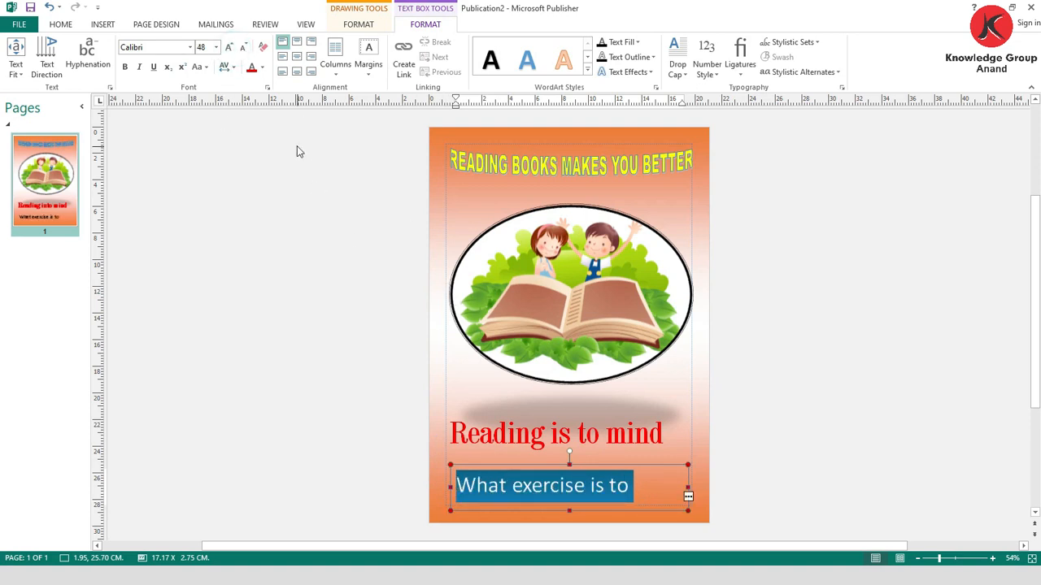
pyautogui.click(205, 47)
pyautogui.press('Return')
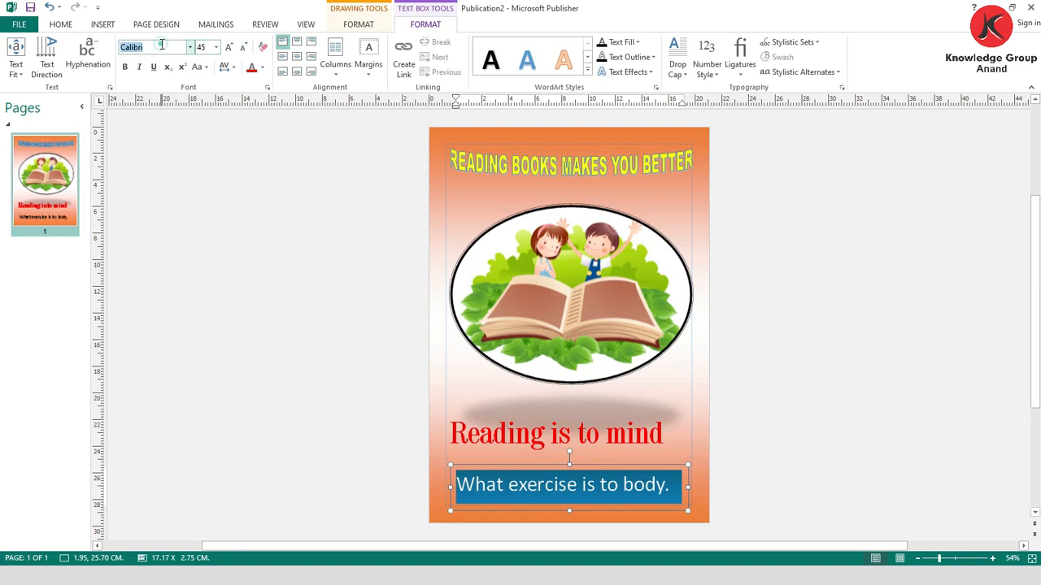
# - Format the line "What exercise is to body." in bold Eras Light ITC
pyautogui.click(190, 47)
pyautogui.scroll(-20, 186, 216)
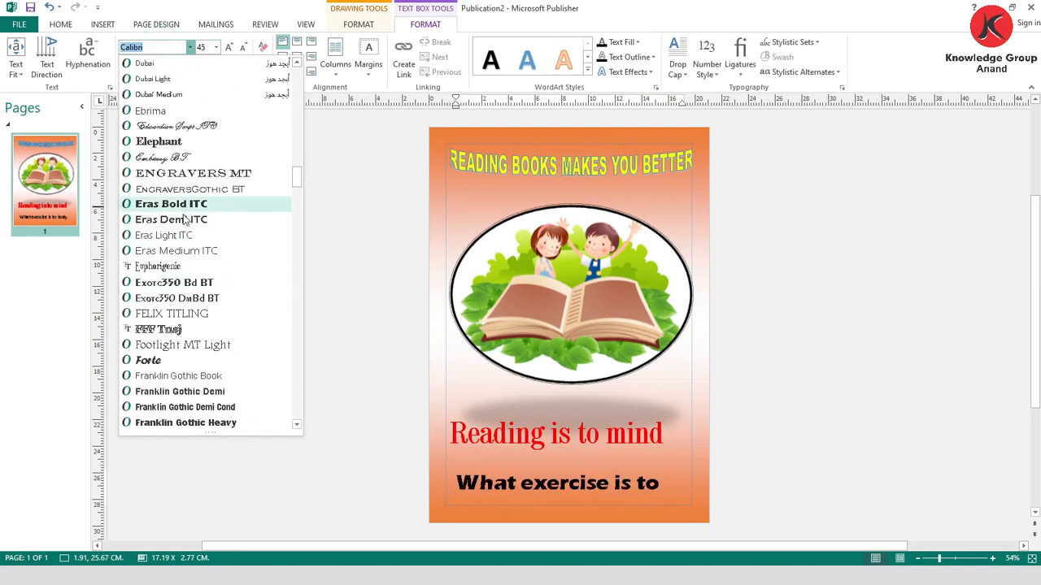
pyautogui.click(184, 240)
pyautogui.click(126, 69)
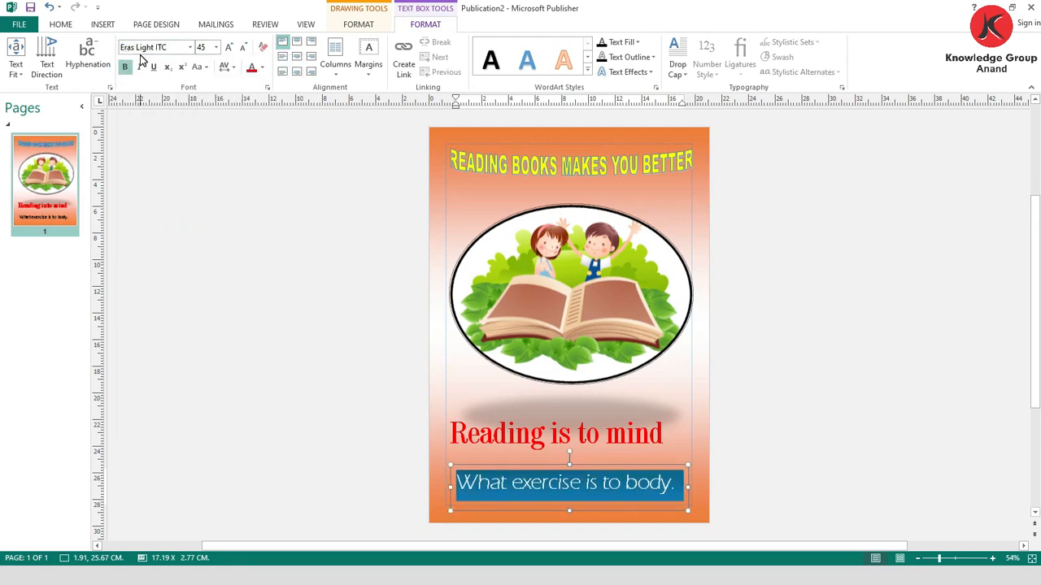
# - Colour the line "What exercise is to body." standard yellow and deselect its text box
pyautogui.click(261, 69)
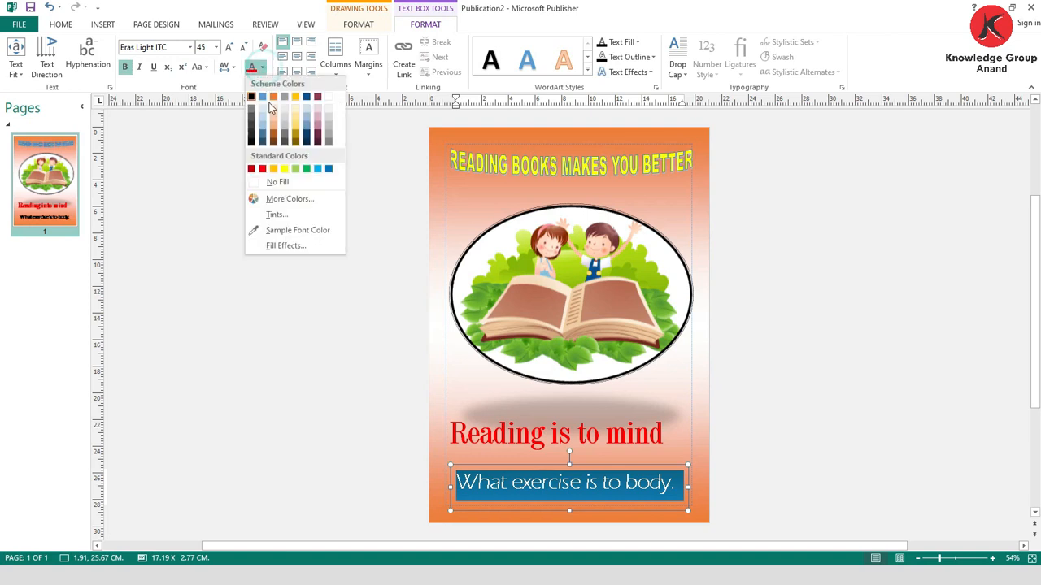
pyautogui.click(284, 168)
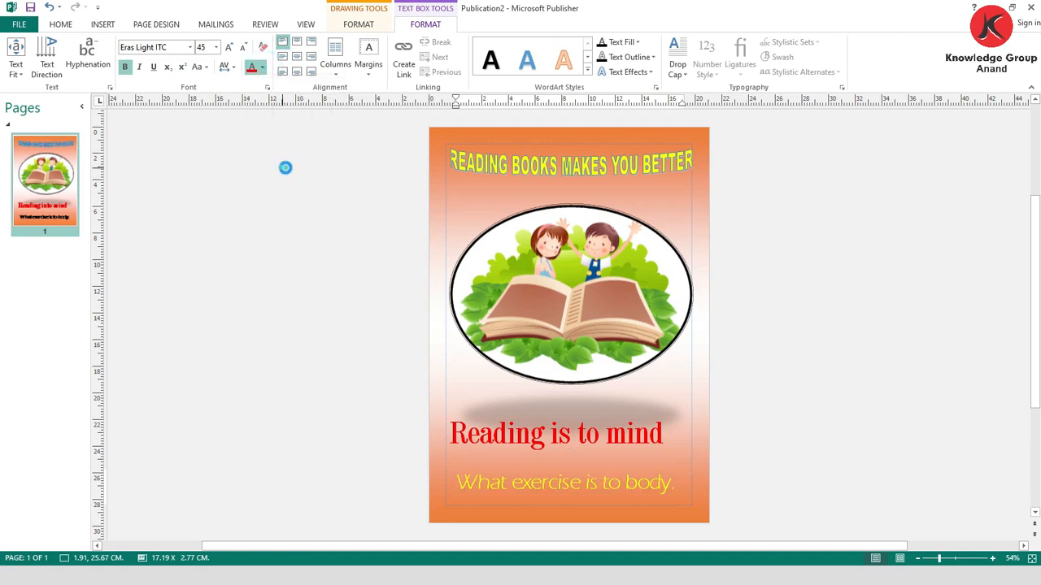
pyautogui.click(758, 297)
pyautogui.click(687, 225)
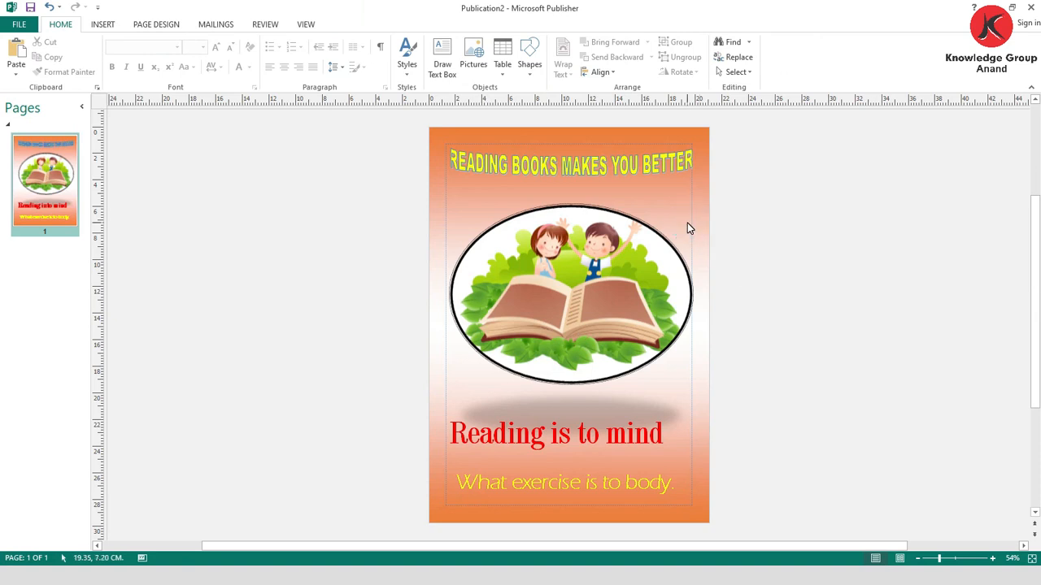
pyautogui.click(674, 214)
# - Save the publication in the Documents folder as "STD 7 EM cH 5 AB 1"
pyautogui.click(20, 23)
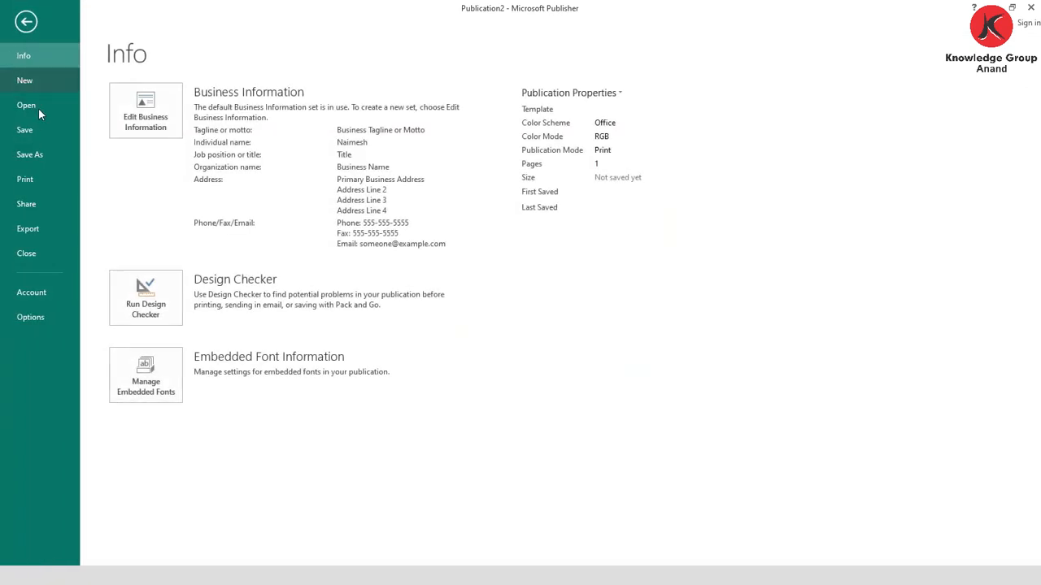
pyautogui.click(33, 134)
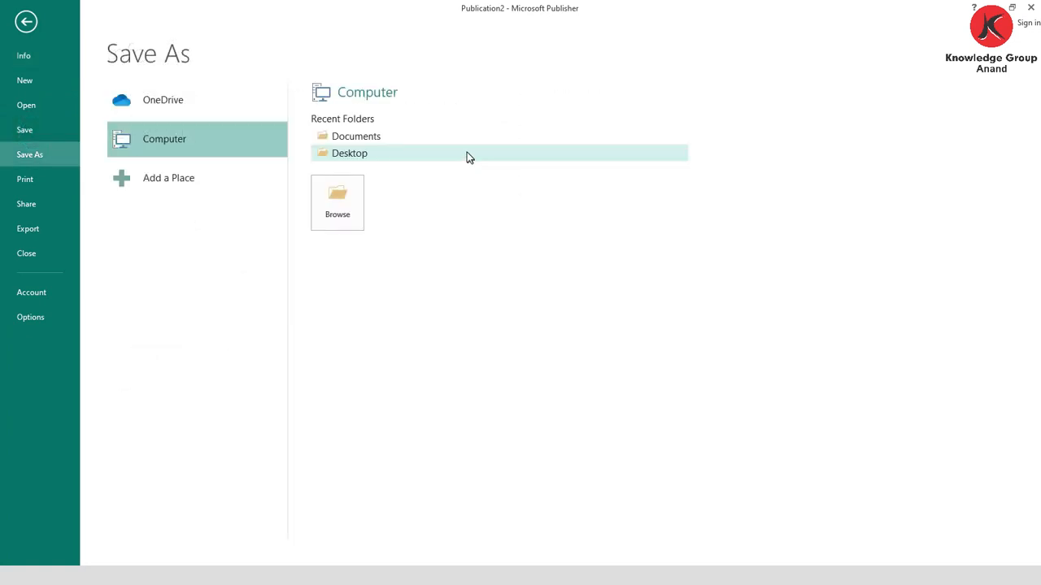
pyautogui.click(393, 136)
pyautogui.write('S')
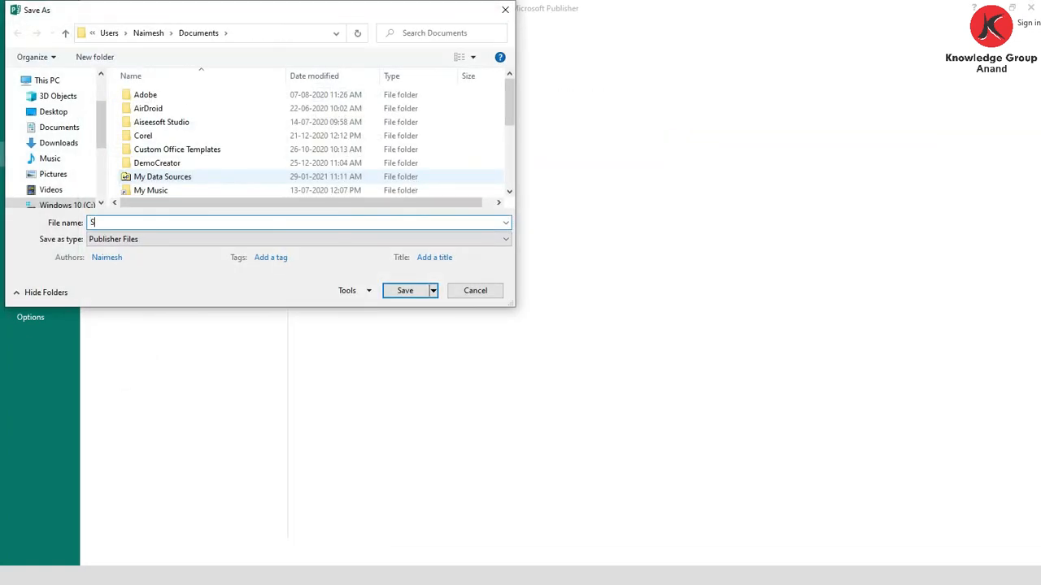
pyautogui.write('TD 7')
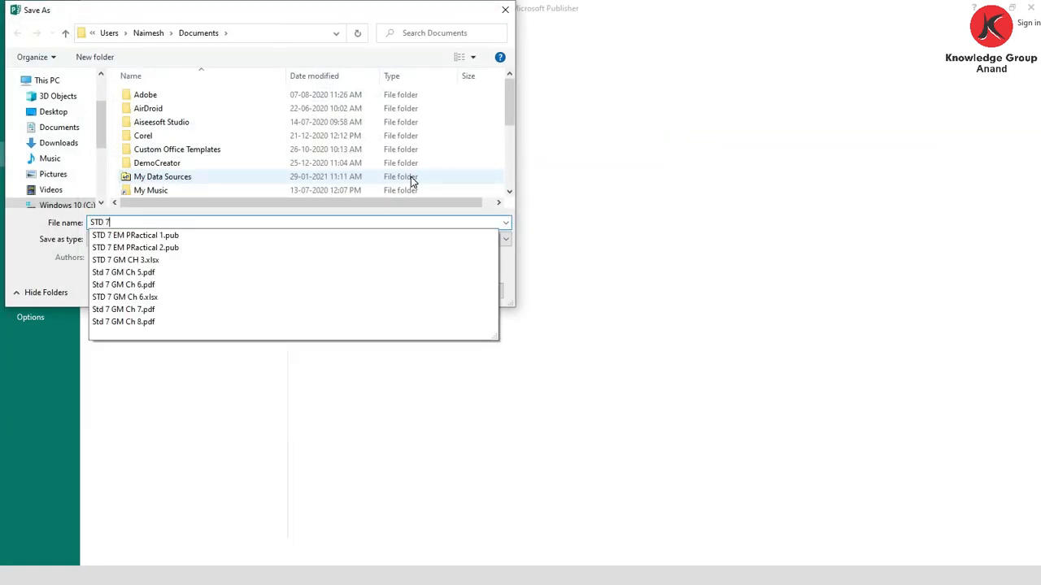
pyautogui.write(' EM cH 5 AB 1')
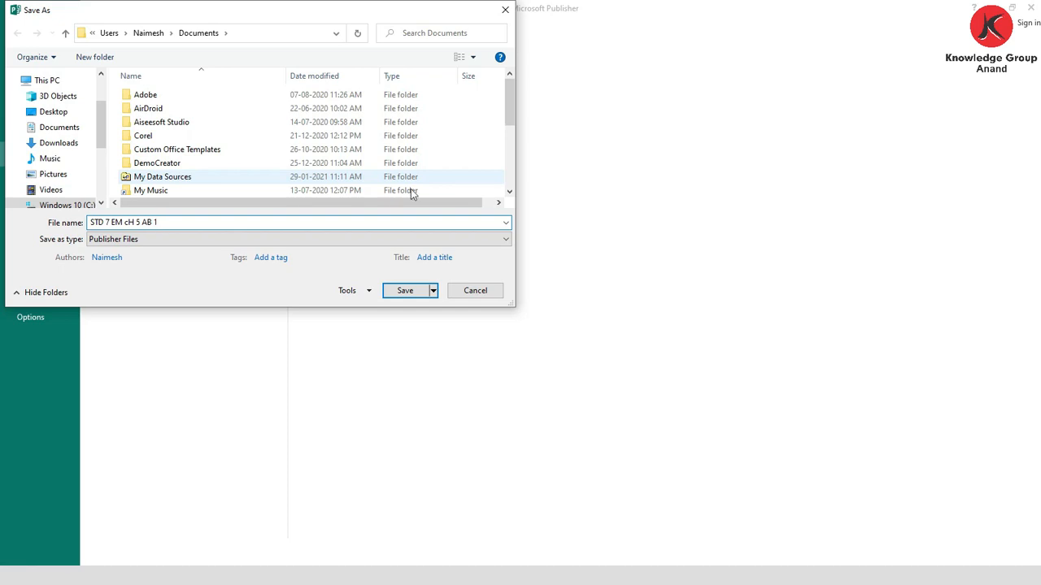
pyautogui.click(406, 293)
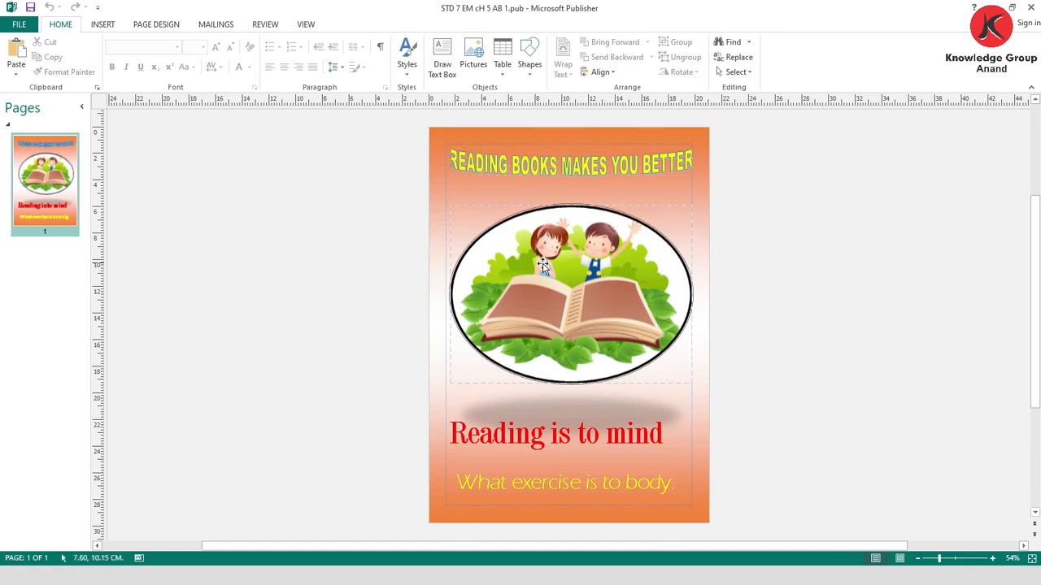
pyautogui.click(541, 261)
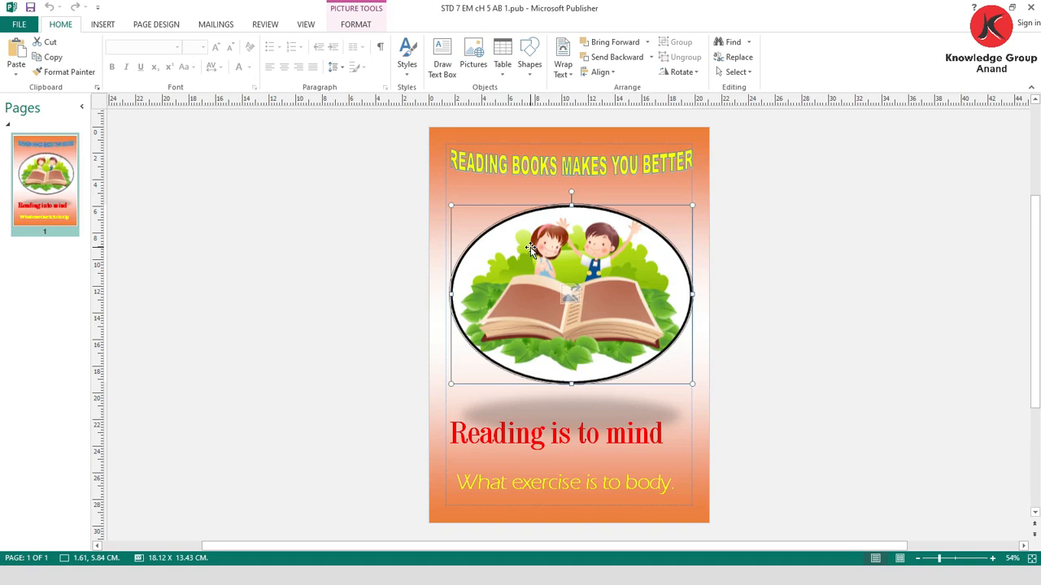
pyautogui.click(765, 216)
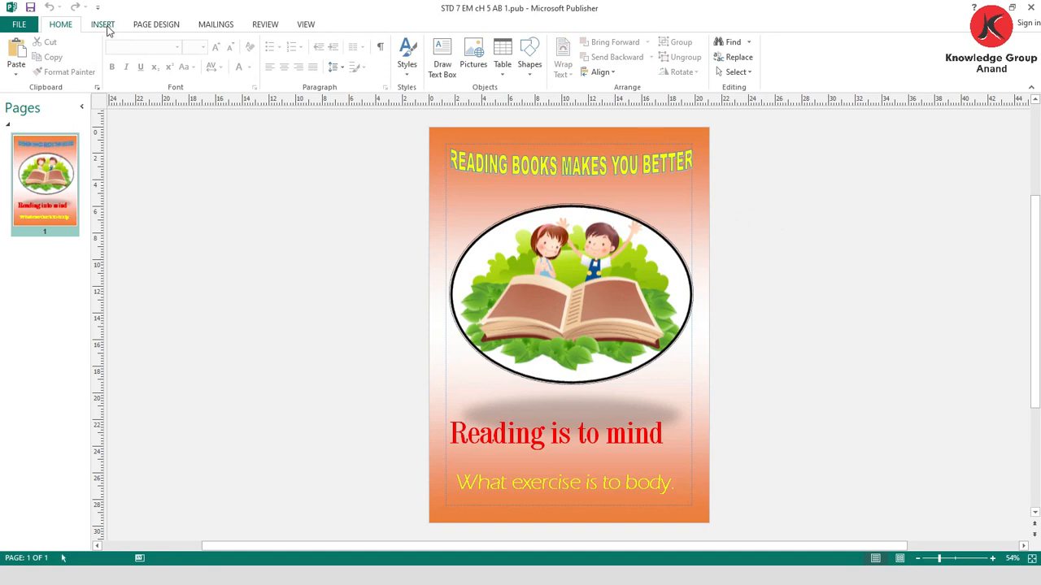
pyautogui.click(255, 210)
# - Insert the pictures pexels-tom-swinnen-1309766, tetris-749690_1920, bokeh-1780229_1920 and abstract-1779605_1920 from the Downloads folder
pyautogui.click(103, 24)
pyautogui.click(114, 53)
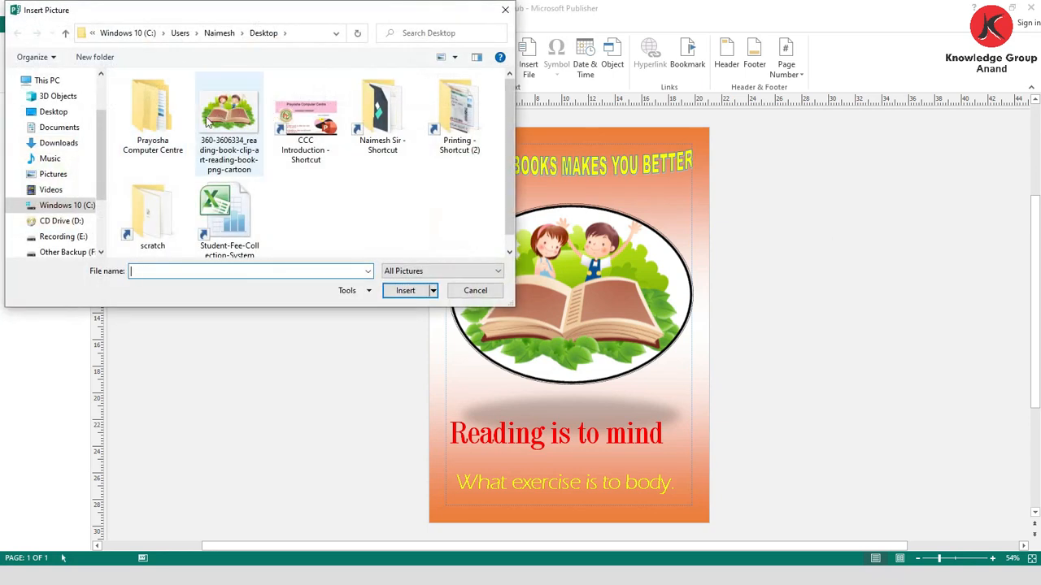
pyautogui.click(59, 143)
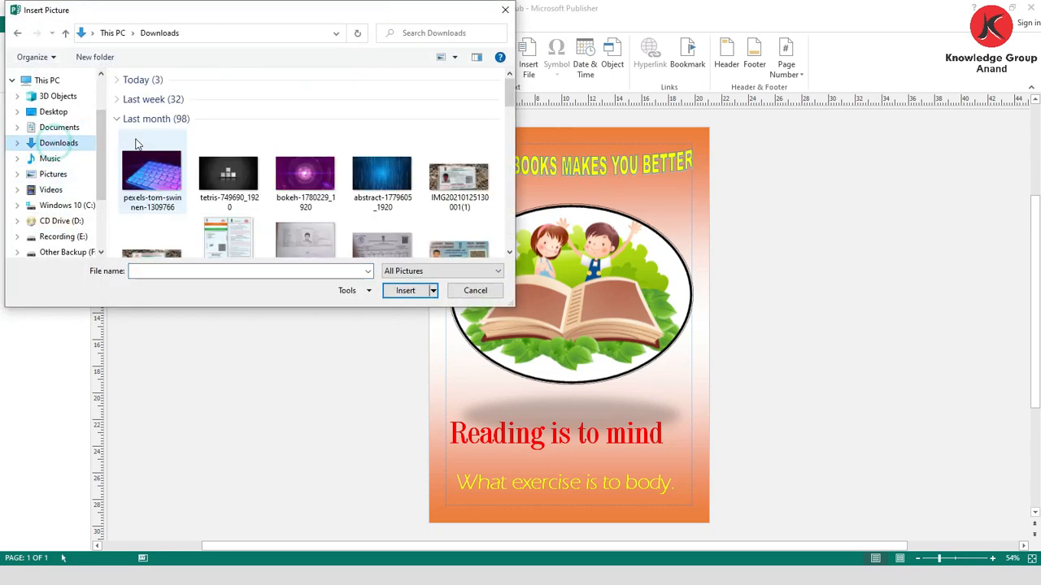
pyautogui.click(151, 177)
pyautogui.keyDown('ctrl'); pyautogui.click(228, 174); pyautogui.keyUp('ctrl')
pyautogui.keyDown('ctrl'); pyautogui.click(305, 173); pyautogui.keyUp('ctrl')
pyautogui.keyDown('ctrl'); pyautogui.click(396, 183); pyautogui.keyUp('ctrl')
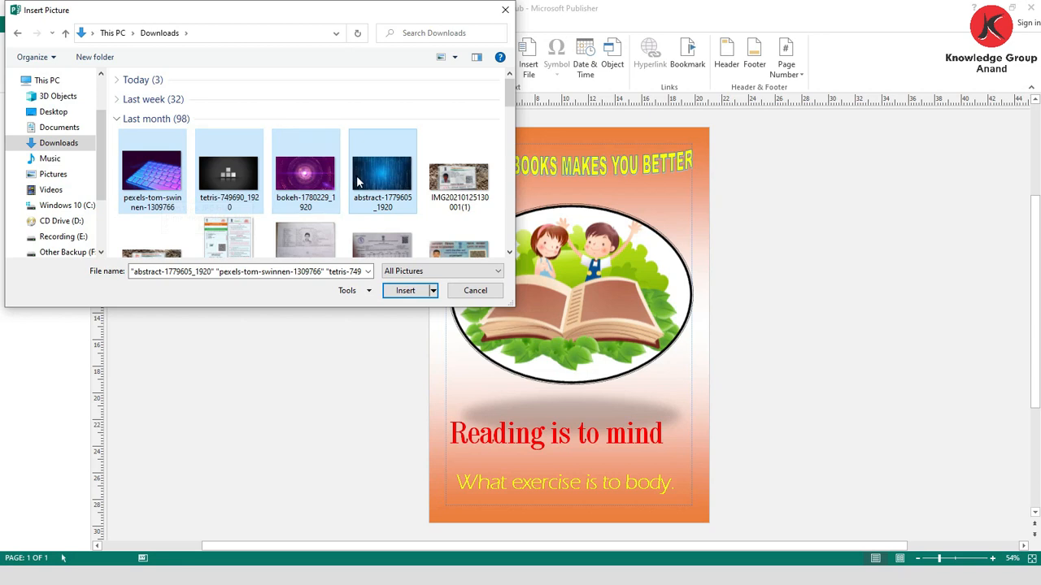
pyautogui.click(404, 292)
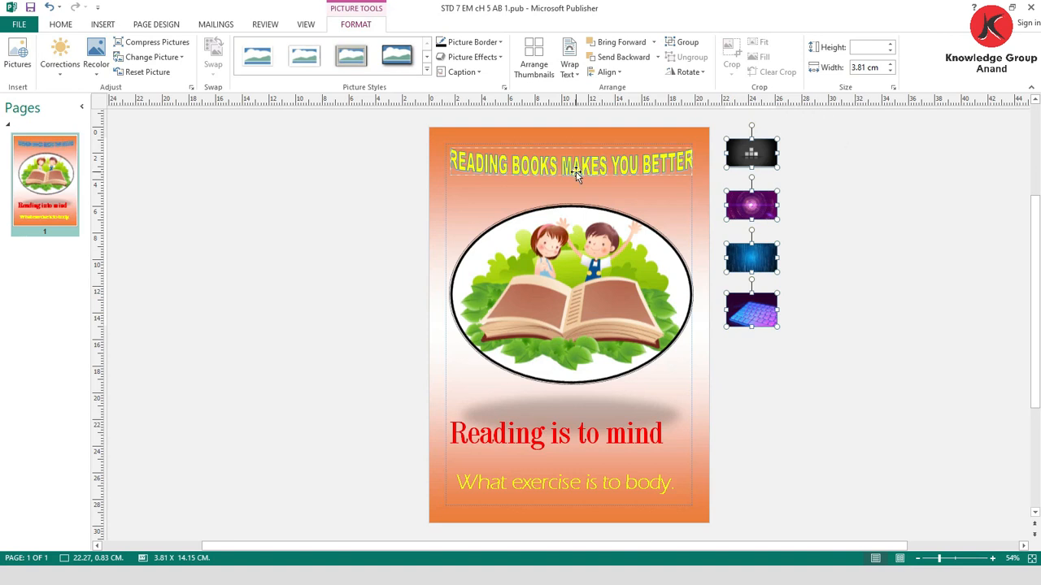
pyautogui.click(829, 211)
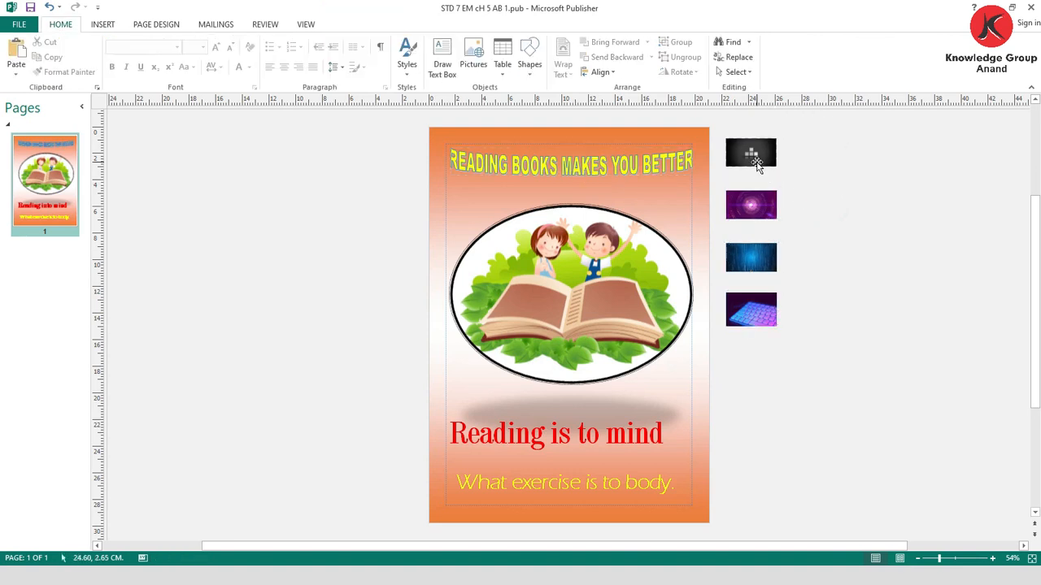
# - Apply the Formatted caption style with the caption above the image to all four inserted pictures
pyautogui.click(756, 162)
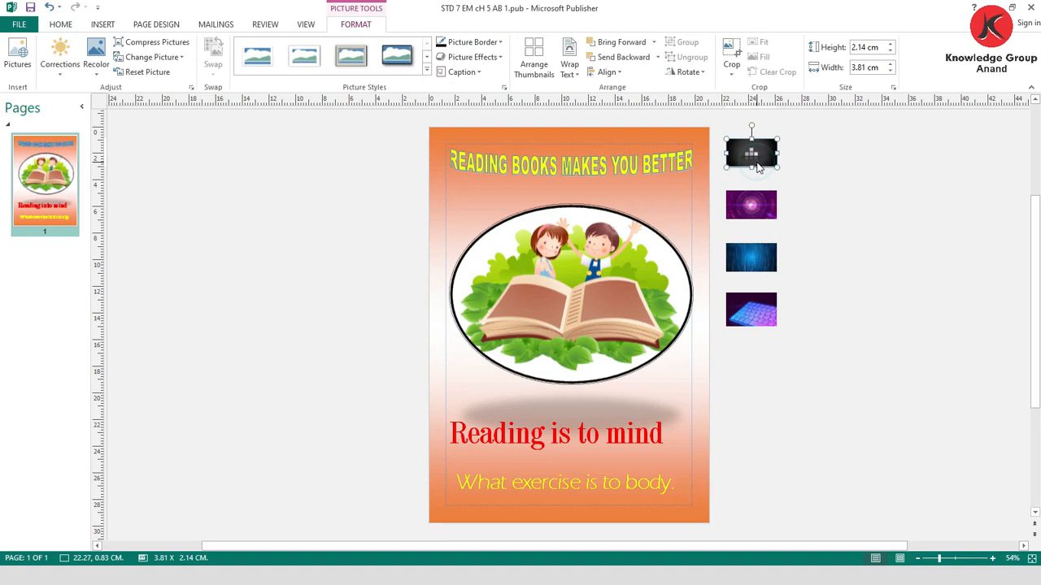
pyautogui.keyDown('shift'); pyautogui.click(753, 209); pyautogui.keyUp('shift')
pyautogui.keyDown('shift'); pyautogui.click(756, 264); pyautogui.keyUp('shift')
pyautogui.keyDown('shift'); pyautogui.click(754, 319); pyautogui.keyUp('shift')
pyautogui.click(476, 73)
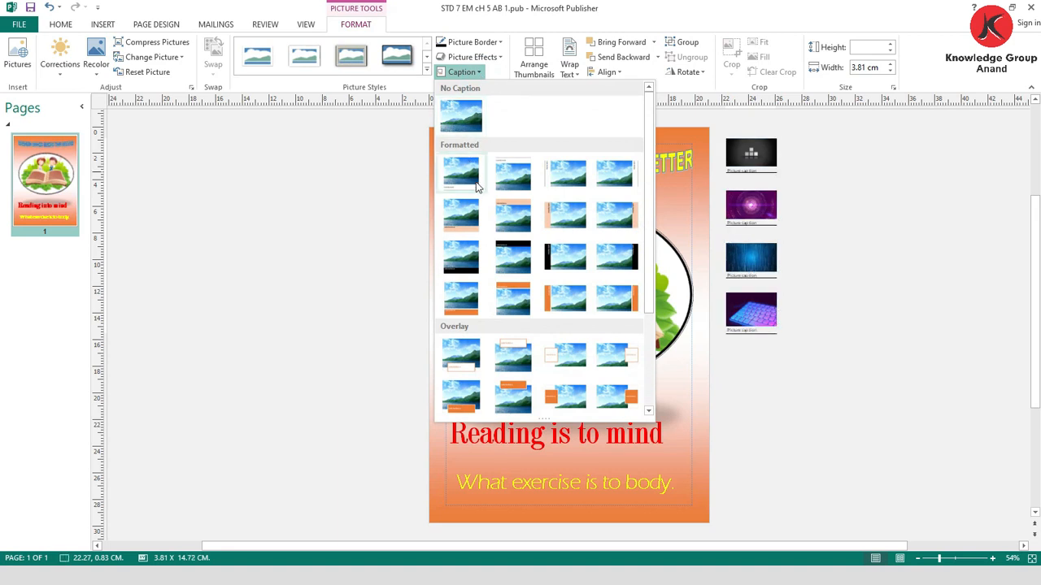
pyautogui.scroll(-3, 555, 254)
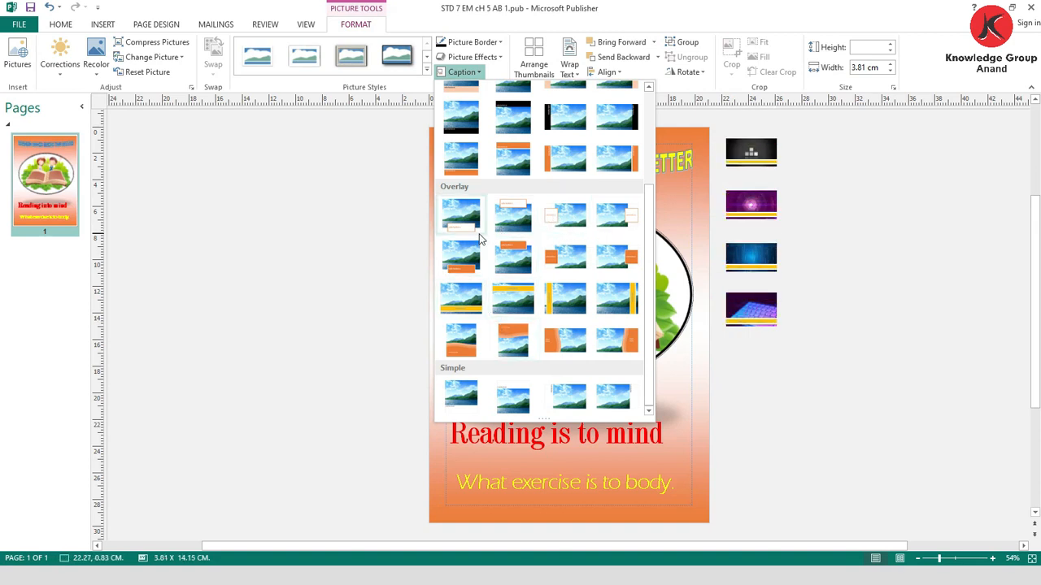
pyautogui.scroll(3, 480, 236)
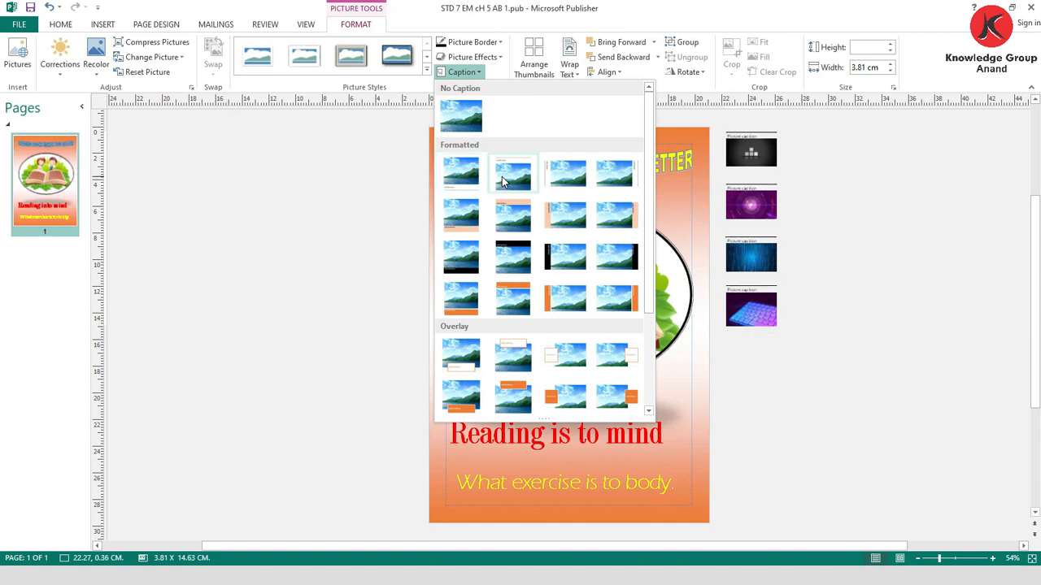
pyautogui.click(502, 176)
# - Undo the captions added to the four inserted pictures
pyautogui.click(746, 133)
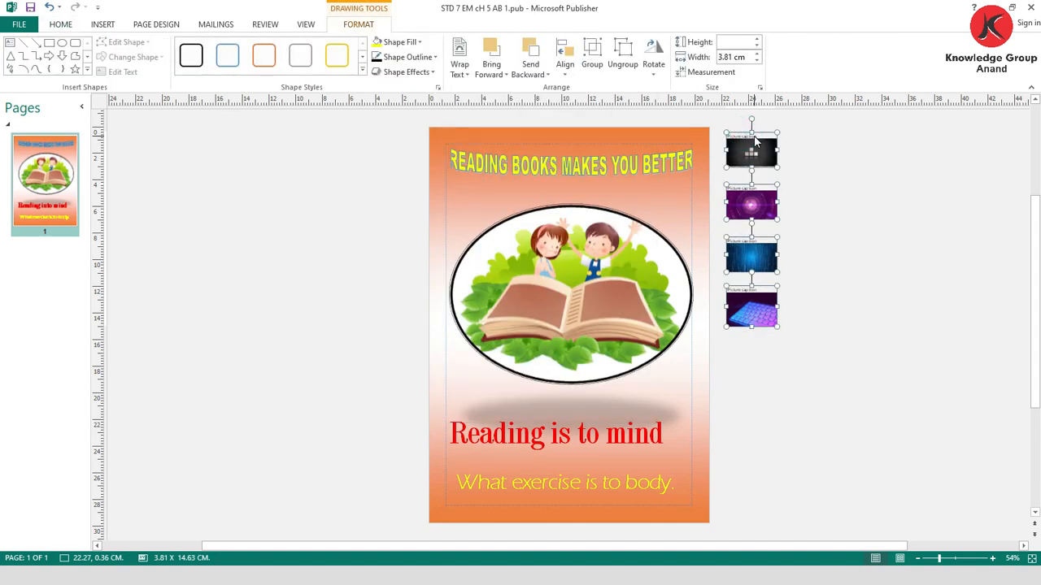
pyautogui.click(811, 201)
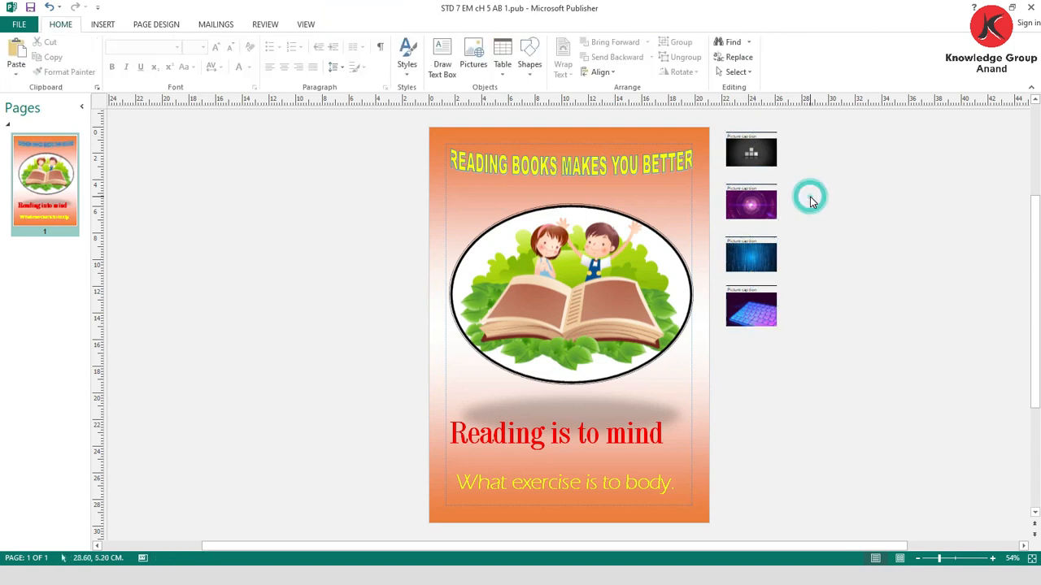
pyautogui.hotkey('ctrl', 'z')
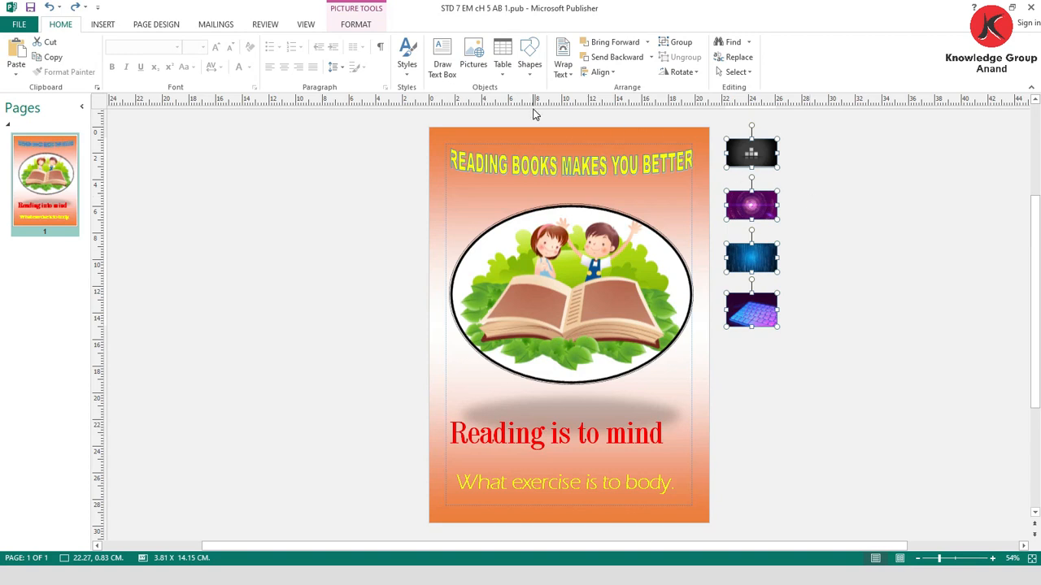
pyautogui.click(626, 240)
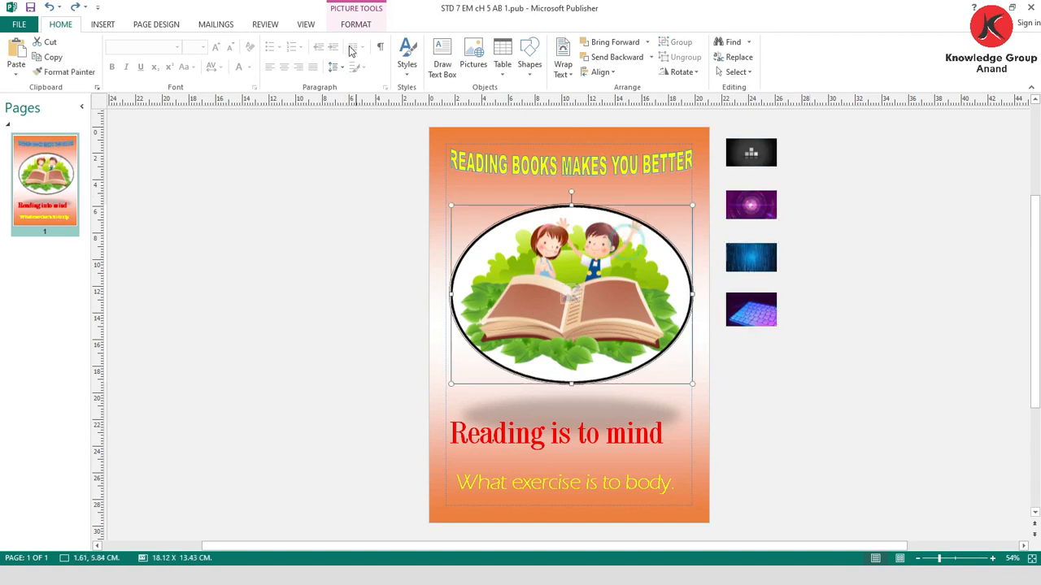
pyautogui.click(356, 24)
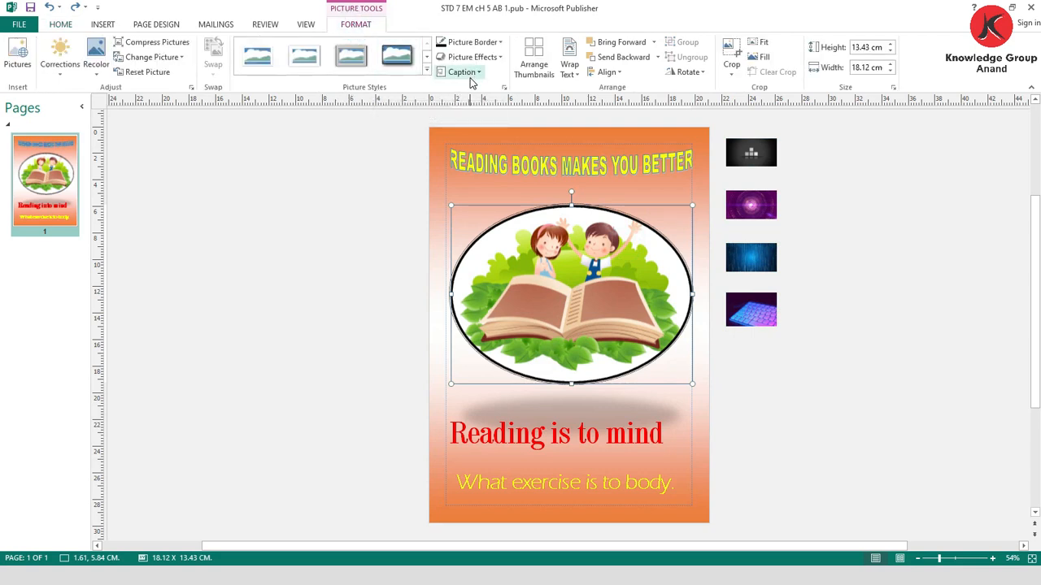
pyautogui.click(813, 332)
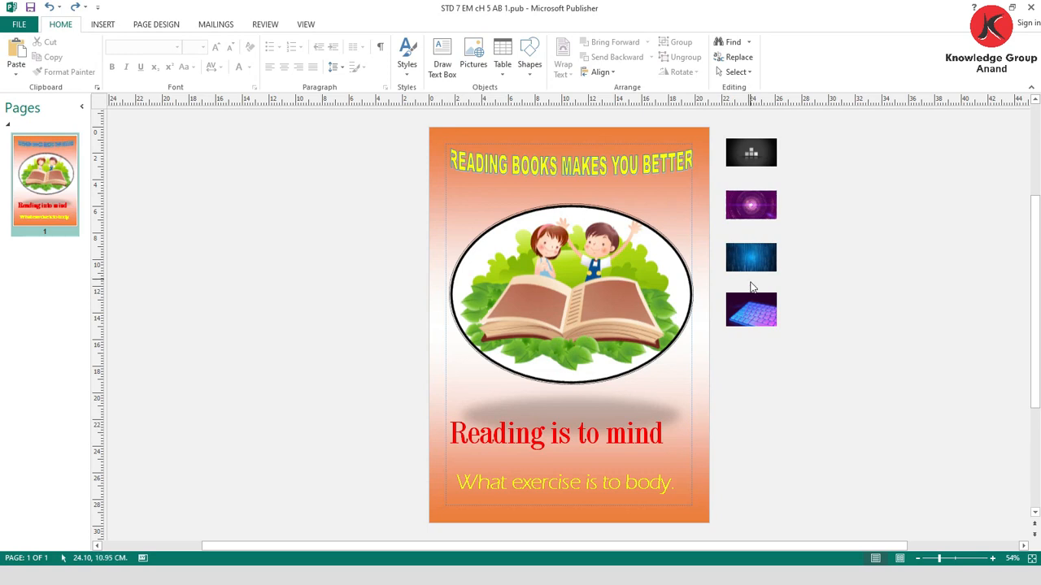
# - Apply the landscape keyboard picture beside the page to the page background as a fill
pyautogui.click(754, 308)
pyautogui.rightClick(753, 309)
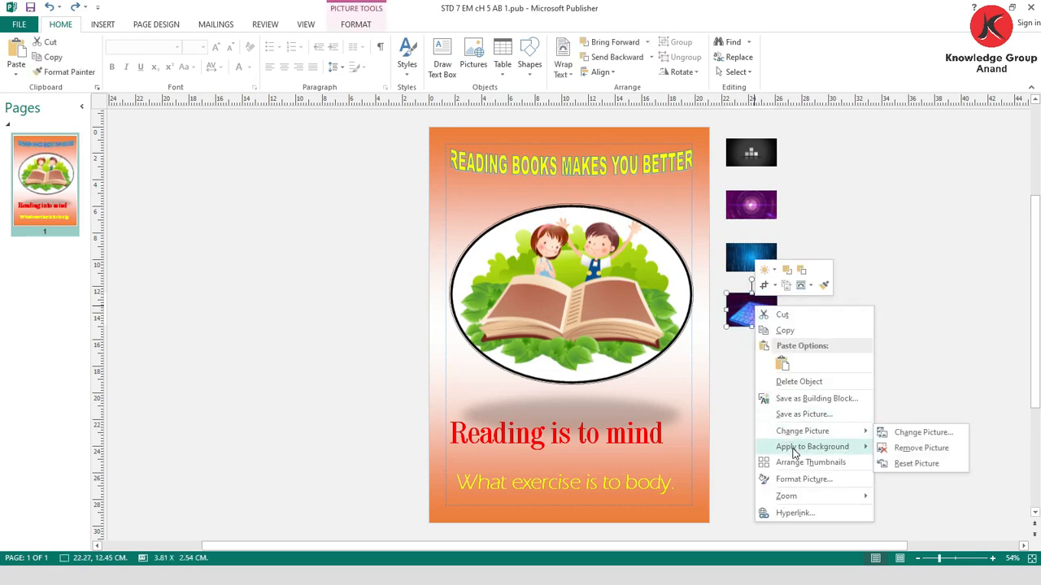
pyautogui.moveTo(808, 446)
pyautogui.click(897, 453)
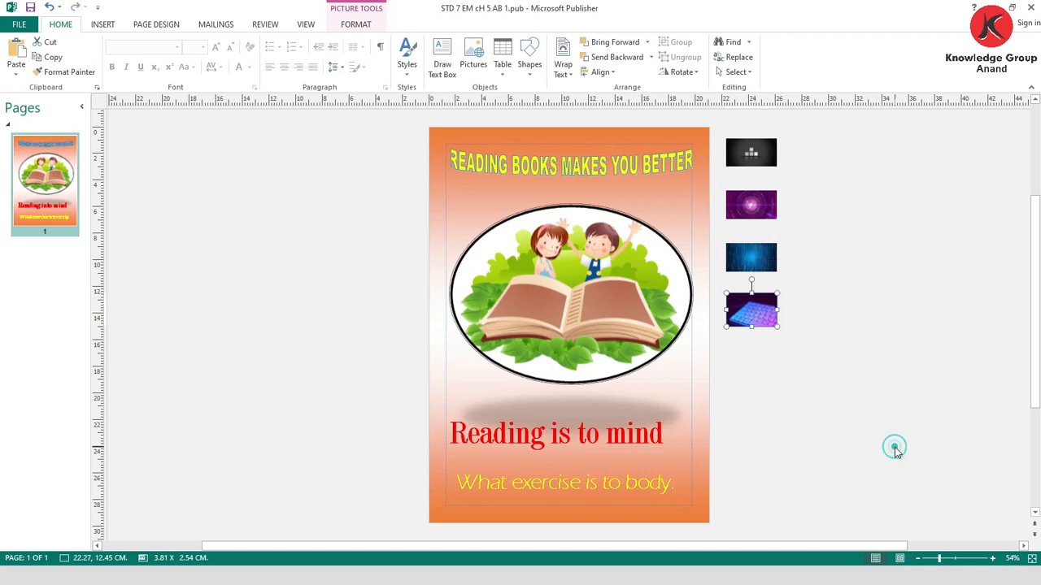
# - Apply the oval children-and-book picture to the page background as a fill and move the oval picture off the page
pyautogui.click(549, 255)
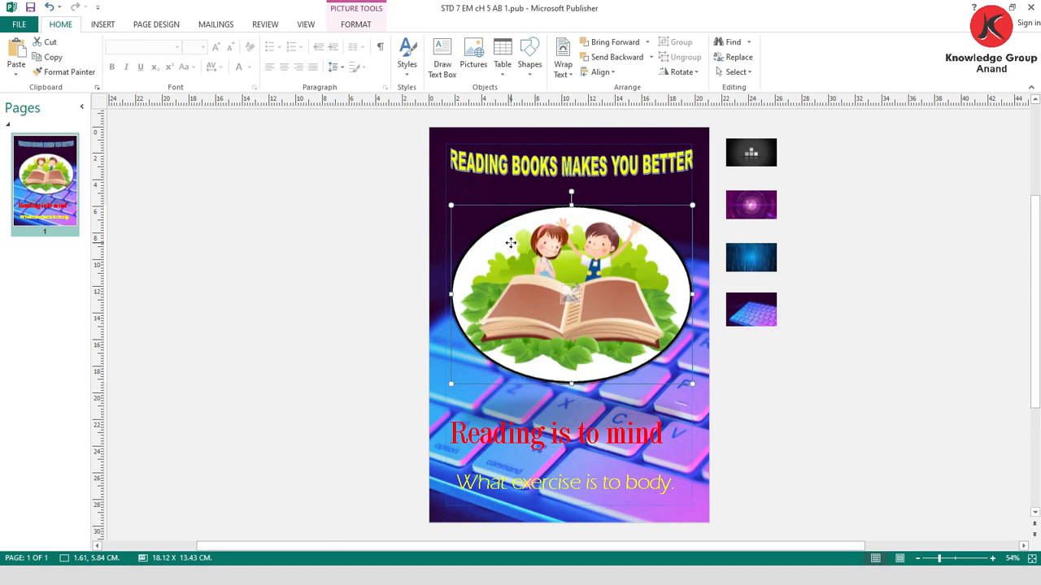
pyautogui.rightClick(511, 242)
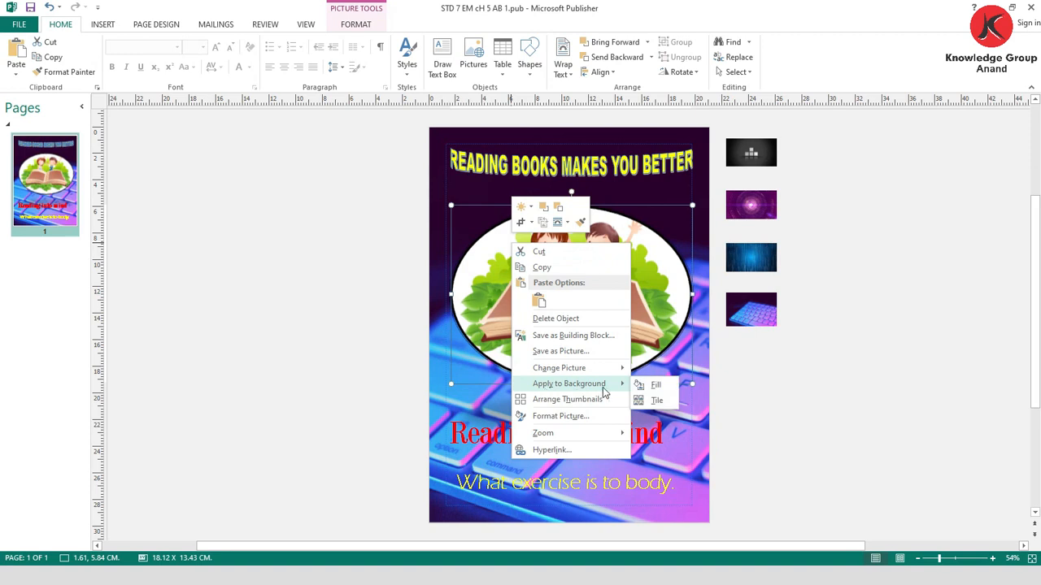
pyautogui.click(650, 384)
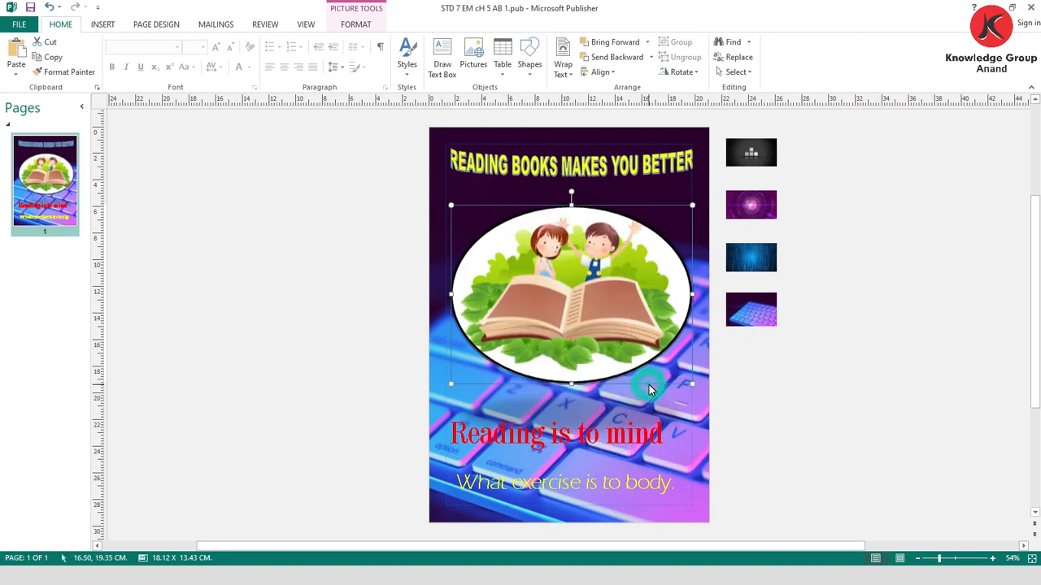
pyautogui.moveTo(574, 303); pyautogui.dragTo(855, 361)
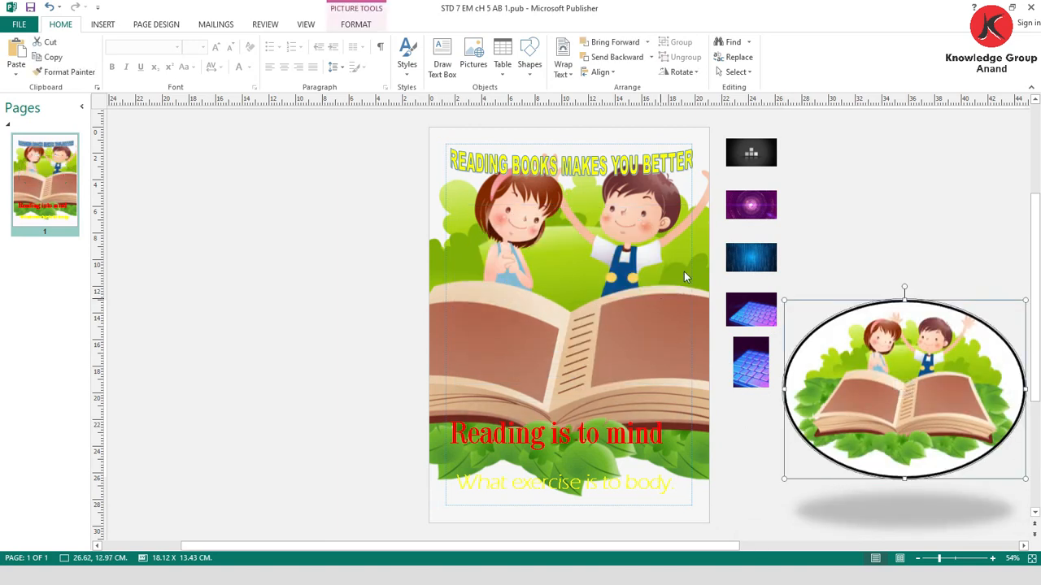
# - Fill the page background with the blue digital picture and move the oval children-and-book picture back between the title and the text
pyautogui.click(743, 258)
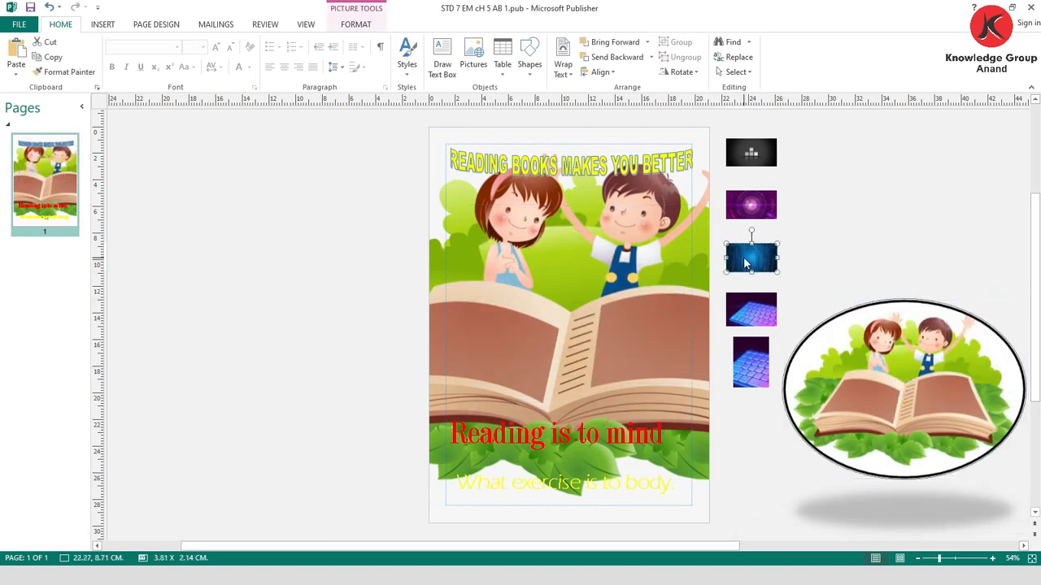
pyautogui.rightClick(748, 264)
pyautogui.moveTo(838, 403)
pyautogui.click(887, 400)
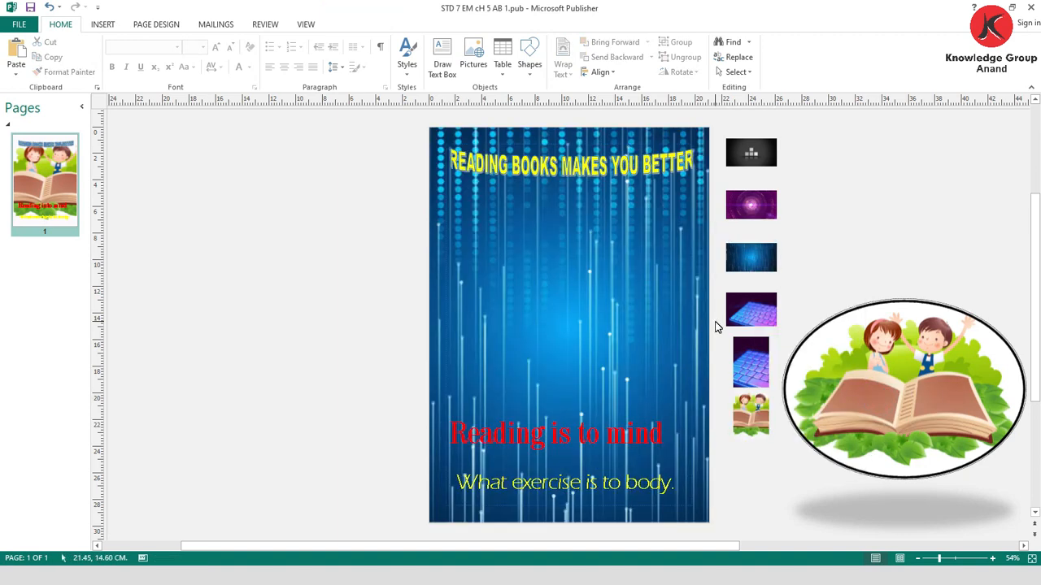
pyautogui.moveTo(868, 375); pyautogui.dragTo(535, 296)
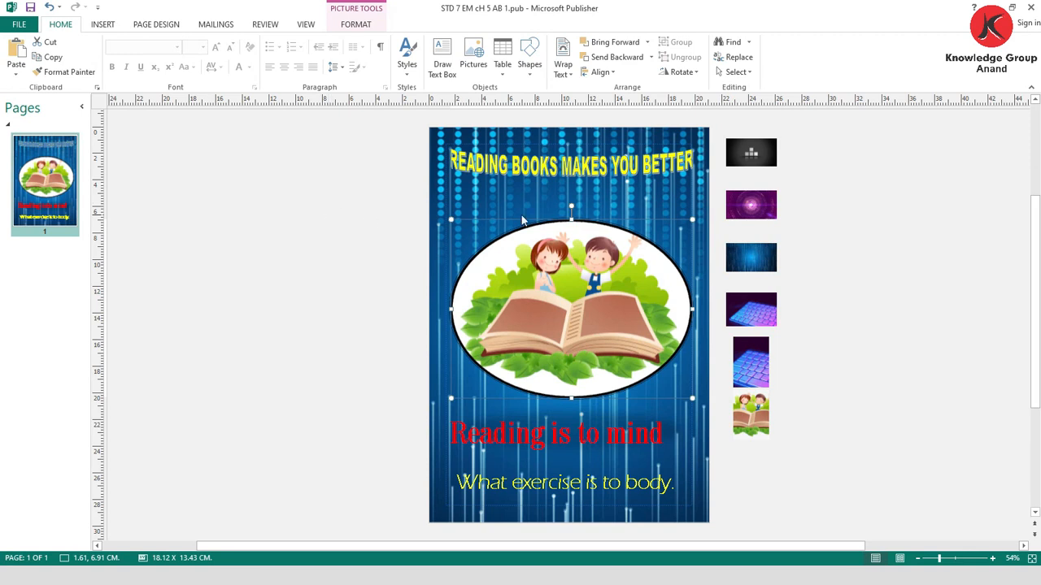
# - Scatter five of the small pictures beside the page and line them up with Arrange Thumbnails
pyautogui.moveTo(750, 414); pyautogui.dragTo(877, 170)
pyautogui.moveTo(747, 365); pyautogui.dragTo(885, 269)
pyautogui.moveTo(759, 321); pyautogui.dragTo(818, 328)
pyautogui.moveTo(769, 276); pyautogui.dragTo(840, 244)
pyautogui.moveTo(760, 203); pyautogui.dragTo(744, 250)
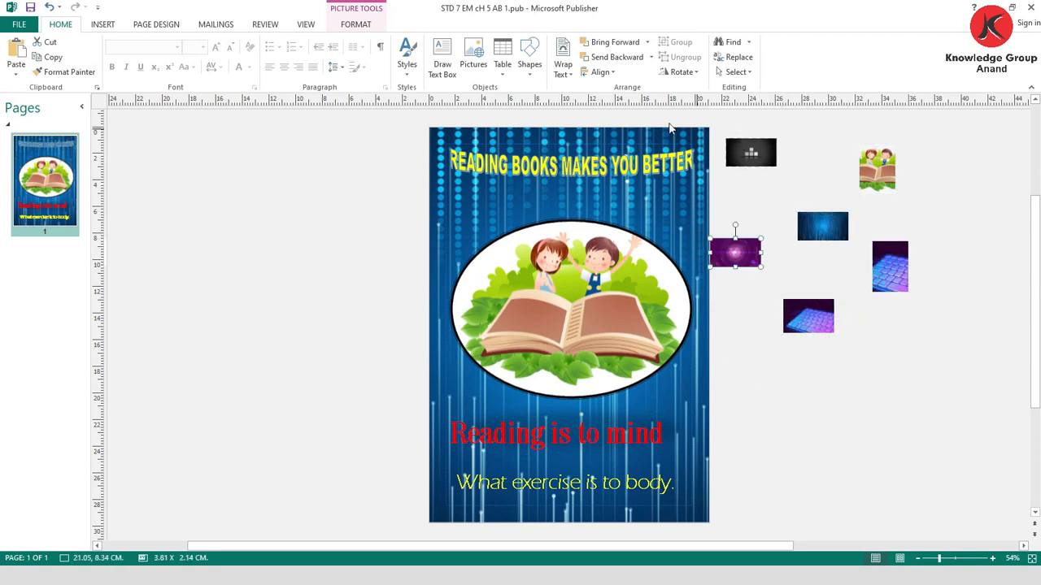
pyautogui.click(358, 25)
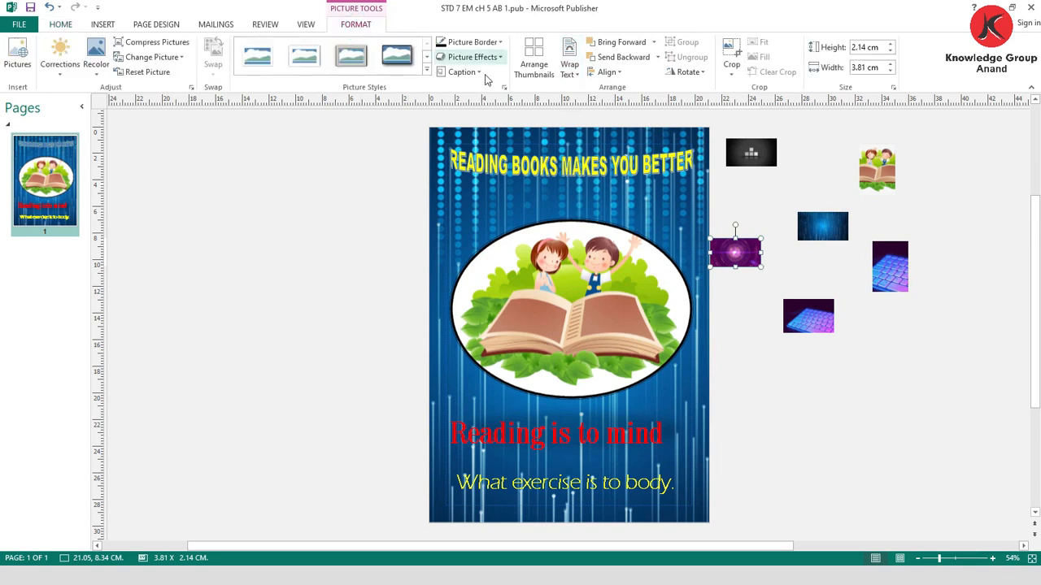
pyautogui.click(535, 59)
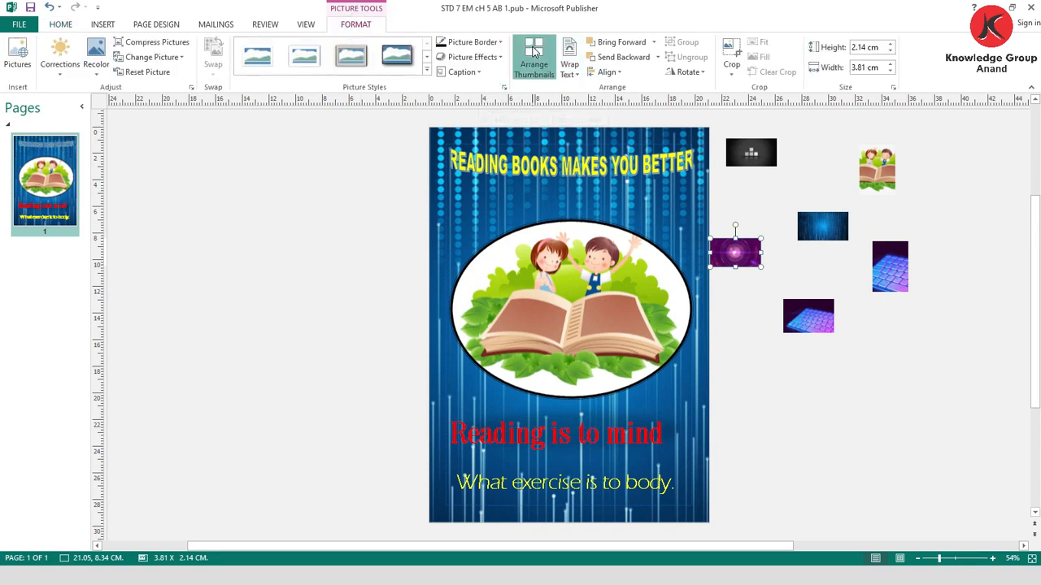
# - Move four of the small pictures closer to the page and apply Arrange Thumbnails again
pyautogui.moveTo(878, 227); pyautogui.dragTo(735, 203)
pyautogui.moveTo(955, 180); pyautogui.dragTo(808, 212)
pyautogui.moveTo(950, 276); pyautogui.dragTo(707, 244)
pyautogui.moveTo(851, 307); pyautogui.dragTo(796, 232)
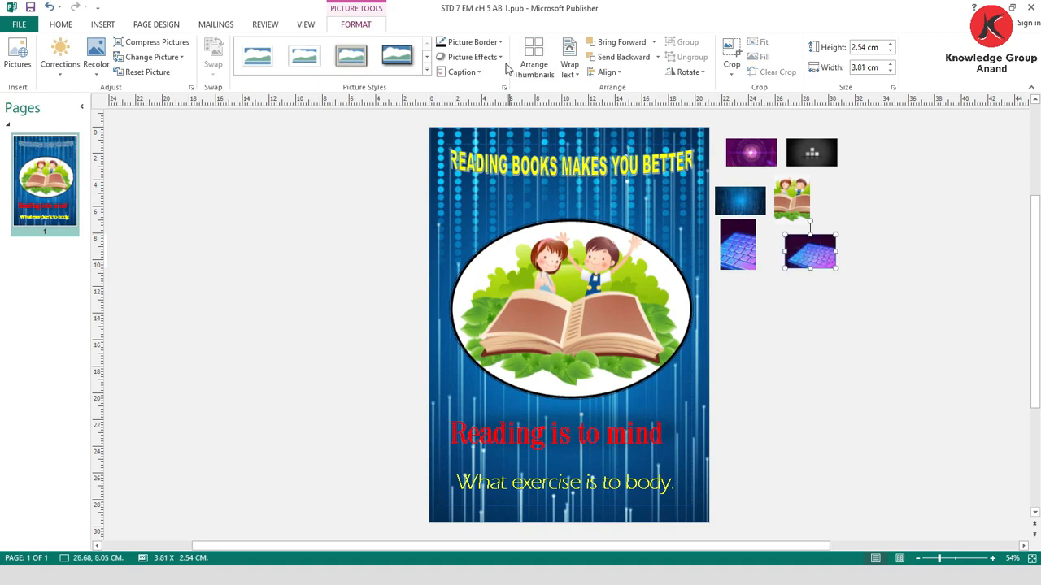
pyautogui.click(538, 68)
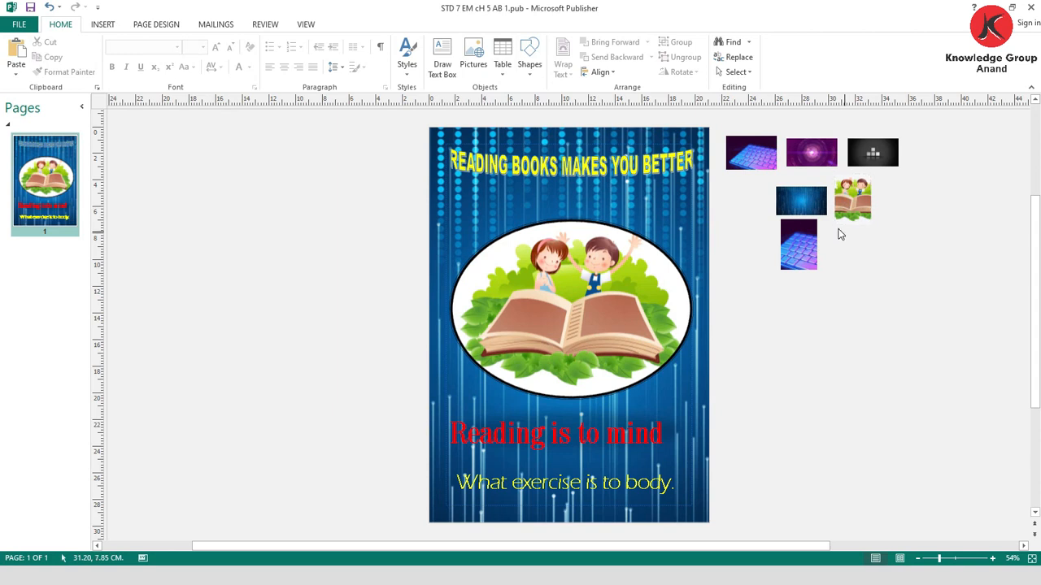
# - Swap the oval children-and-book picture on the page with the landscape keyboard picture beside the page
pyautogui.click(579, 298)
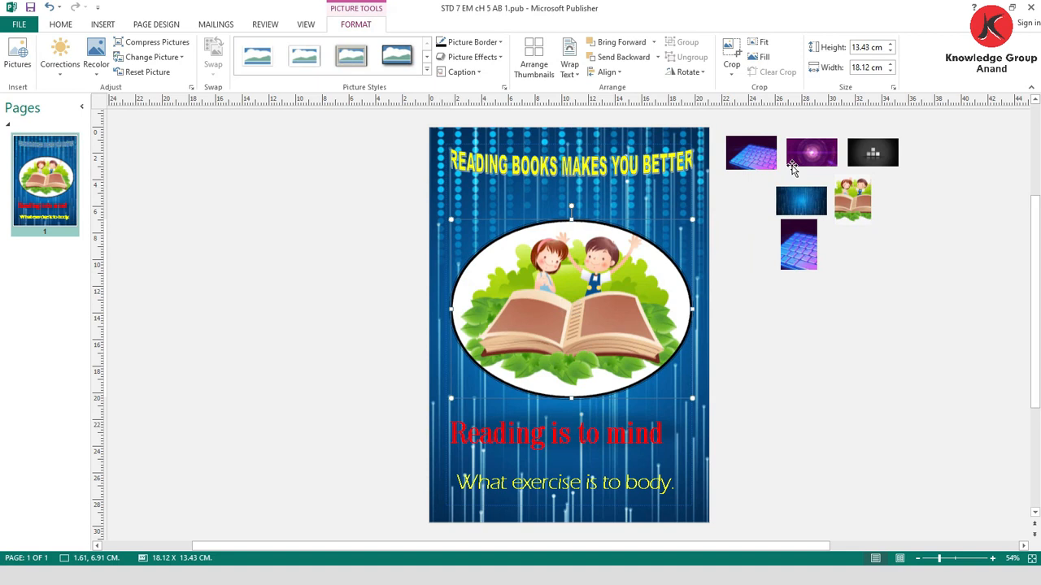
pyautogui.moveTo(756, 158); pyautogui.dragTo(575, 309)
pyautogui.keyDown('ctrl'); pyautogui.click(618, 291); pyautogui.keyUp('ctrl')
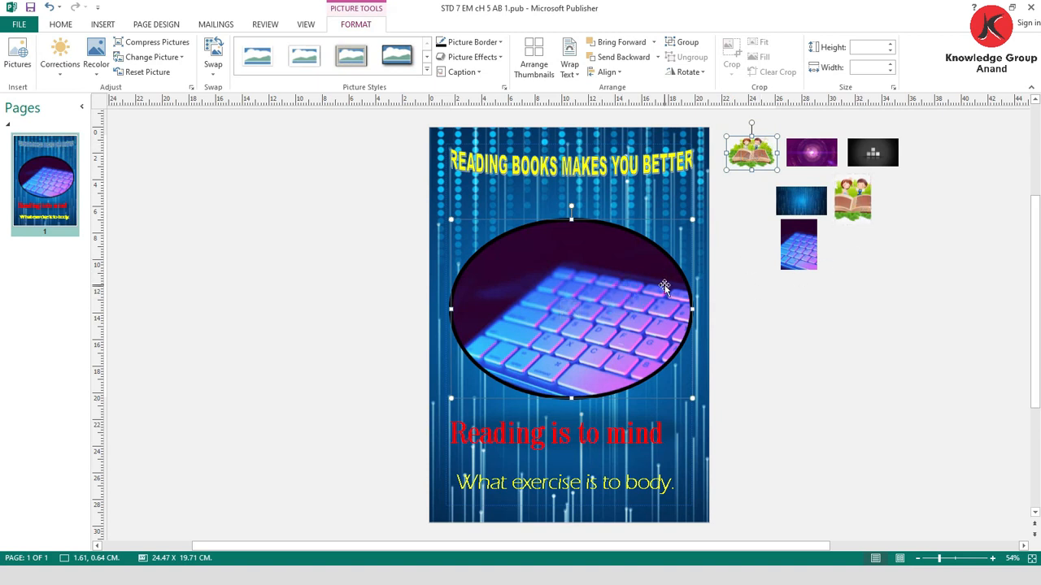
# - Swap the oval keyboard picture on the page with the portrait children-and-book picture beside the page
pyautogui.keyDown('shift'); pyautogui.click(849, 205); pyautogui.keyUp('shift')
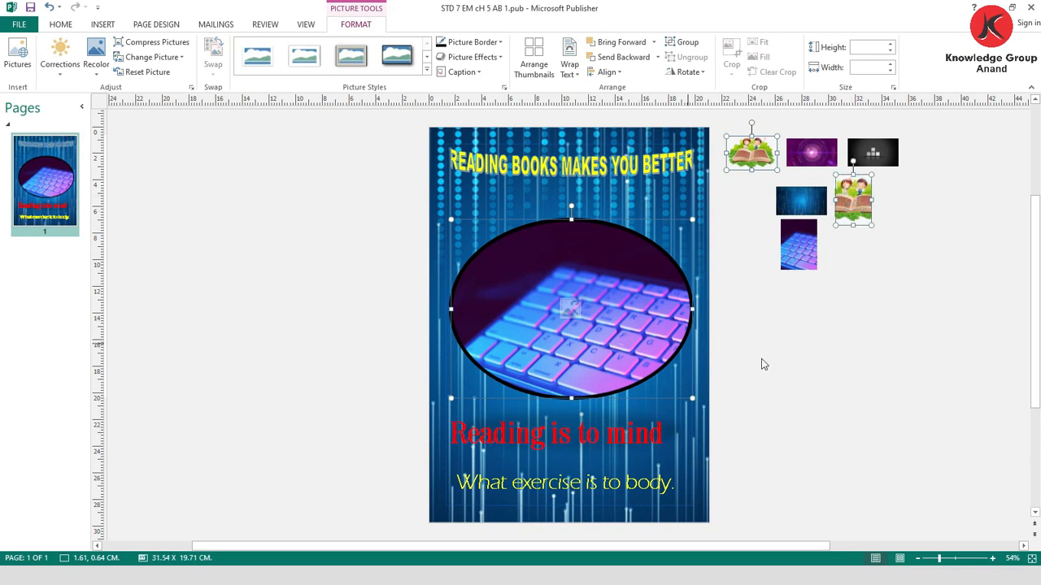
pyautogui.click(865, 331)
pyautogui.click(585, 315)
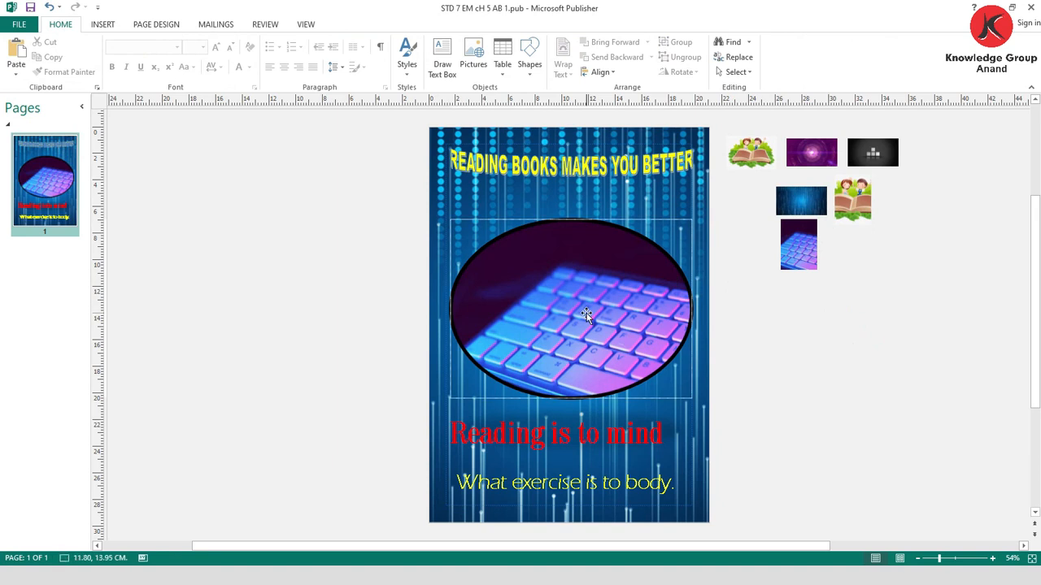
pyautogui.keyDown('shift'); pyautogui.click(850, 213); pyautogui.keyUp('shift')
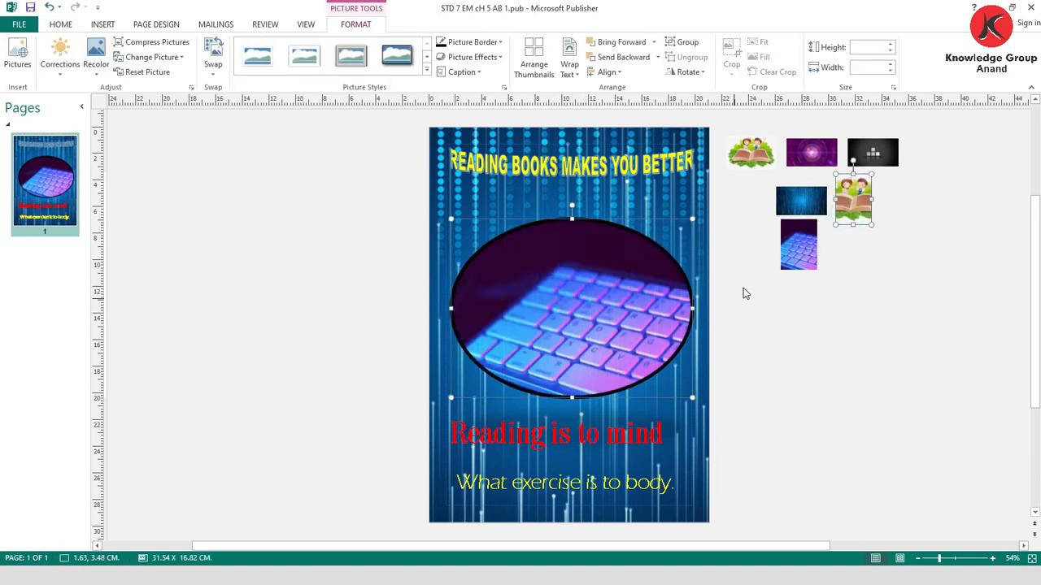
pyautogui.click(852, 273)
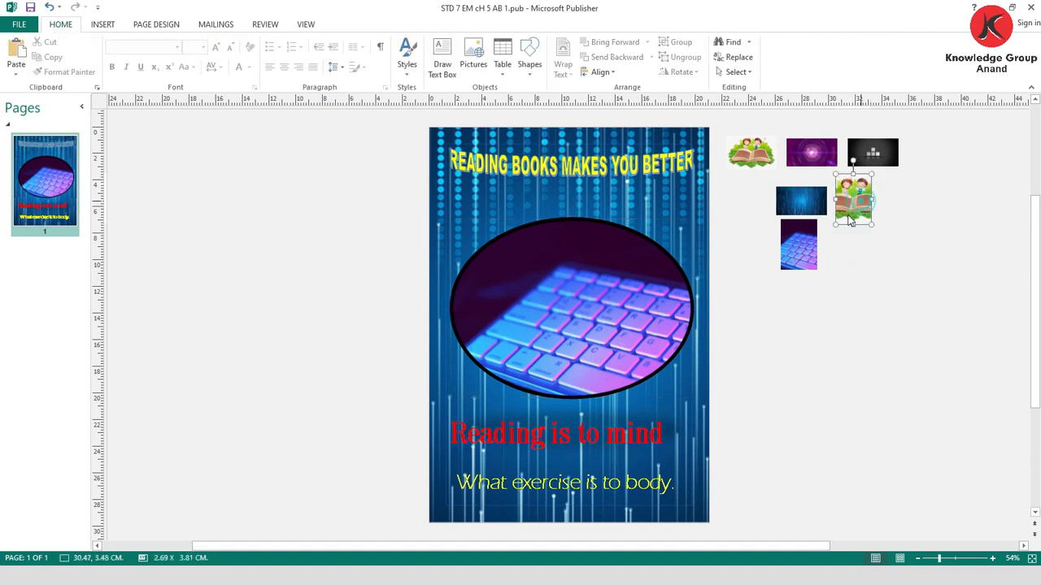
pyautogui.click(853, 204)
pyautogui.keyDown('shift'); pyautogui.click(610, 303); pyautogui.keyUp('shift')
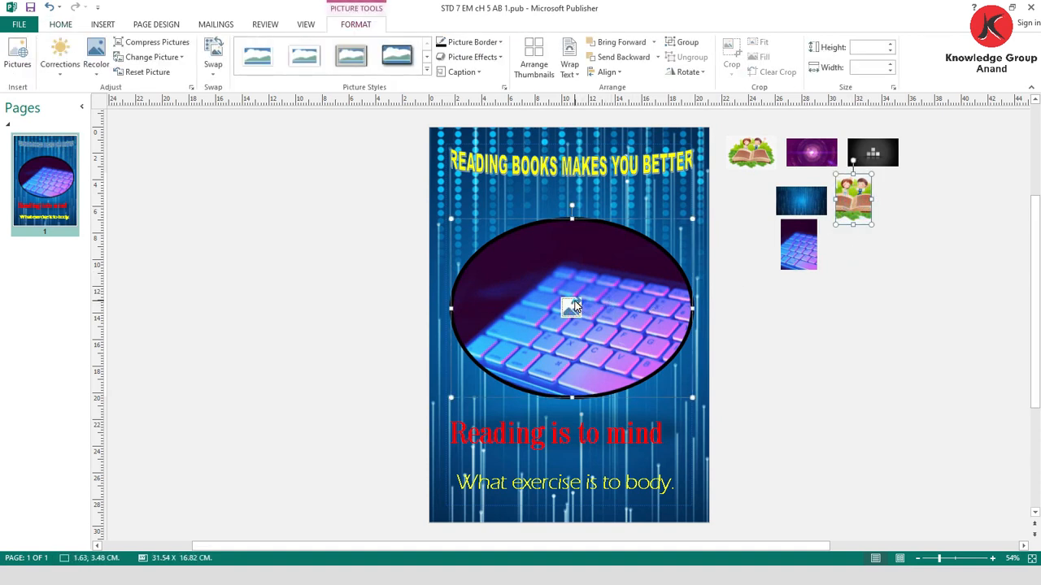
pyautogui.moveTo(575, 303); pyautogui.dragTo(575, 302)
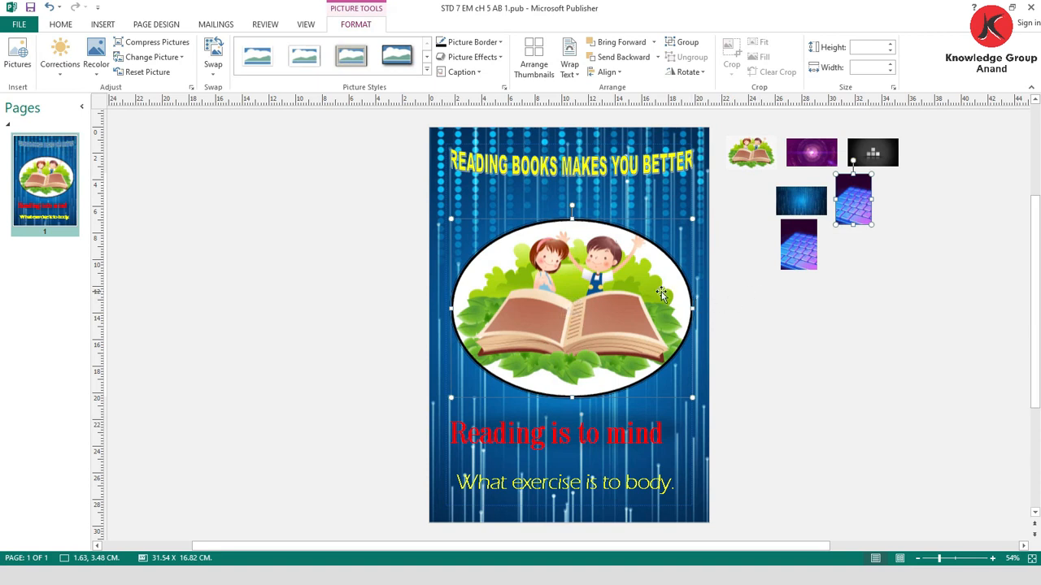
# - Draw a smiley face shape about 2.44 cm wide and 2.2 cm high at the end of the "Reading is to mind" line
pyautogui.click(102, 25)
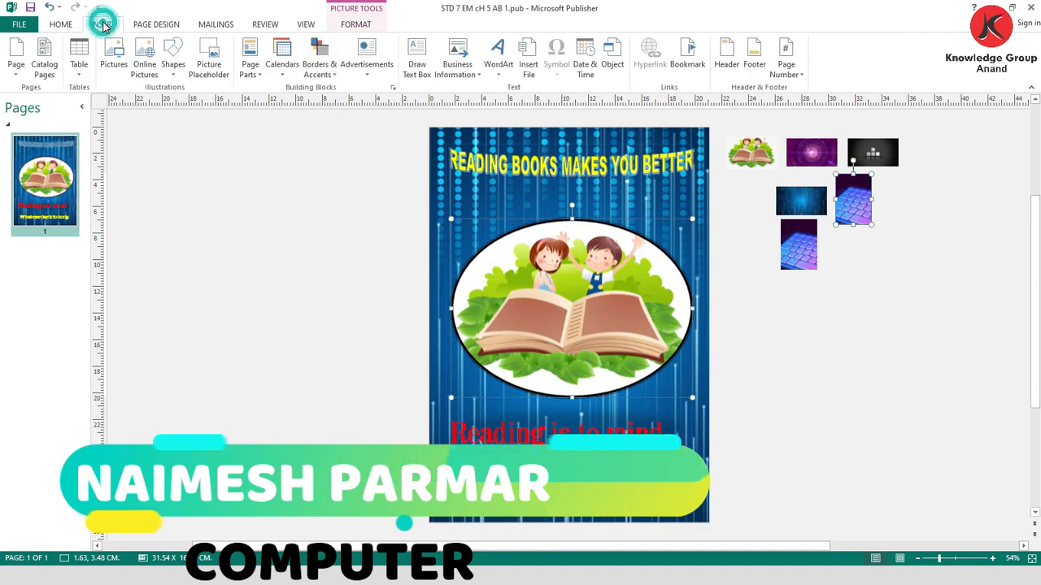
pyautogui.click(172, 78)
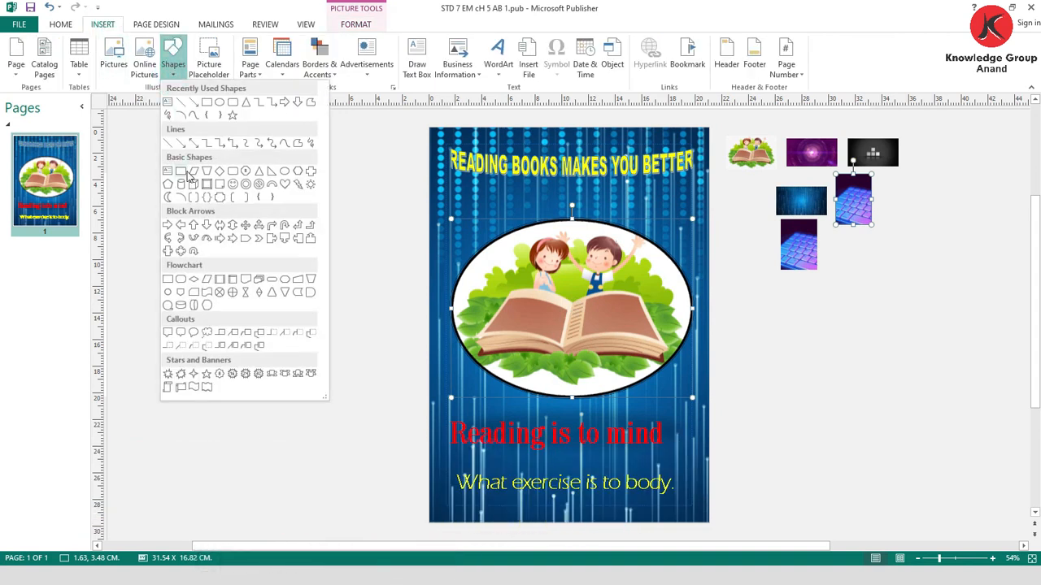
pyautogui.click(233, 184)
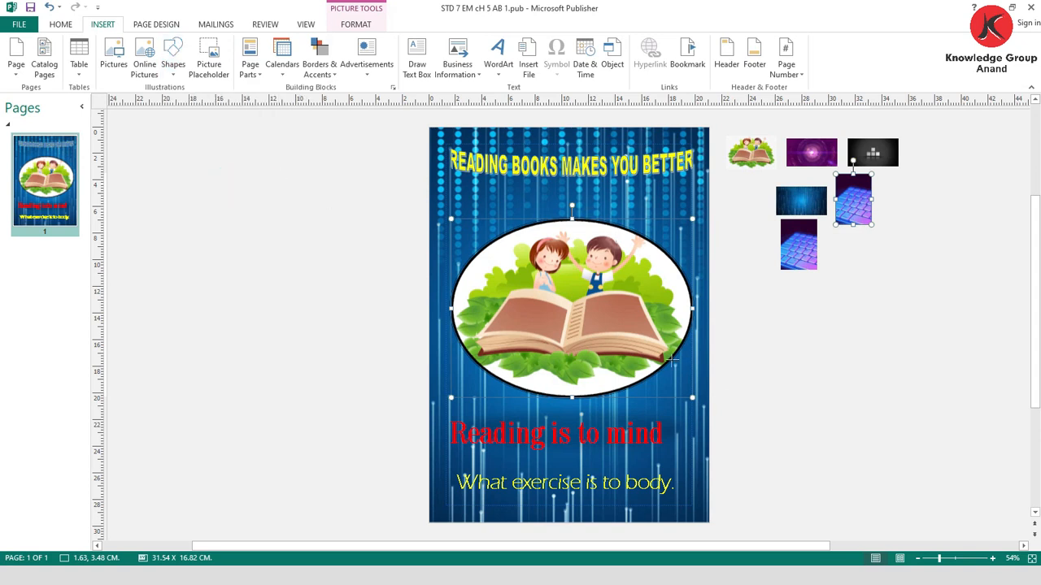
pyautogui.moveTo(676, 416); pyautogui.dragTo(706, 442)
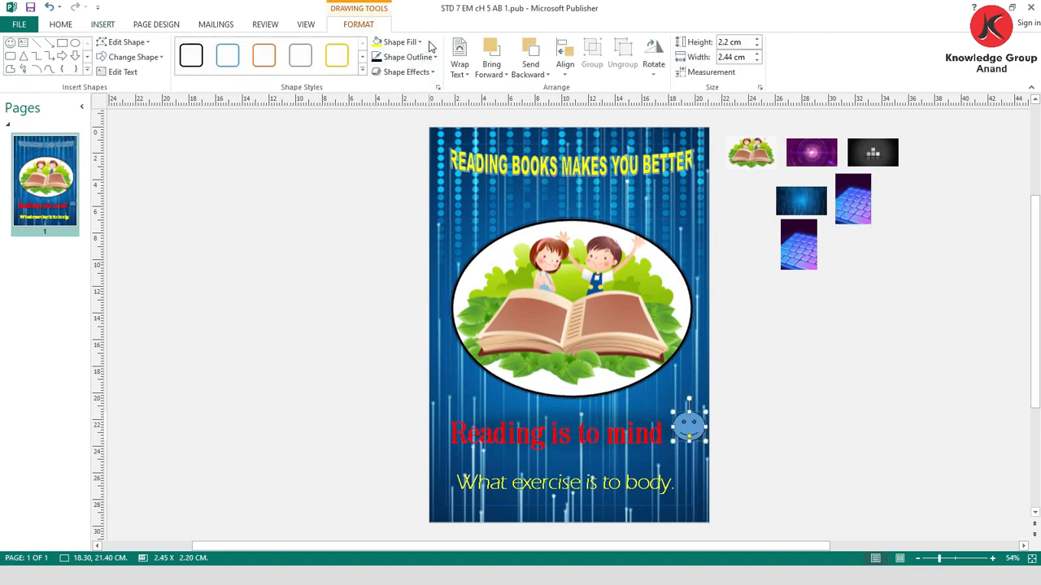
# - Fill the smiley face with yellow and give it a thicker red outline
pyautogui.click(421, 43)
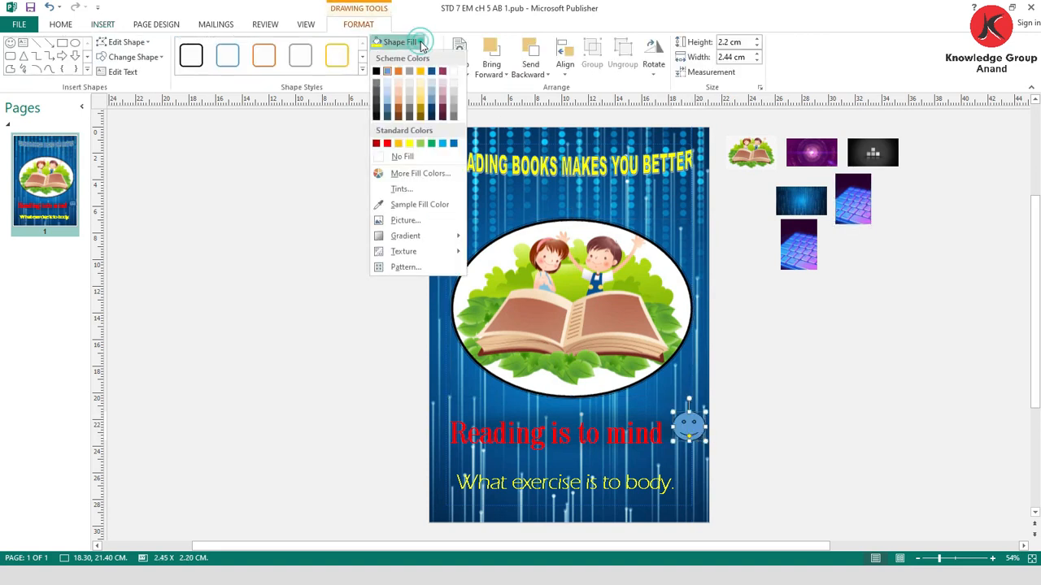
pyautogui.click(409, 144)
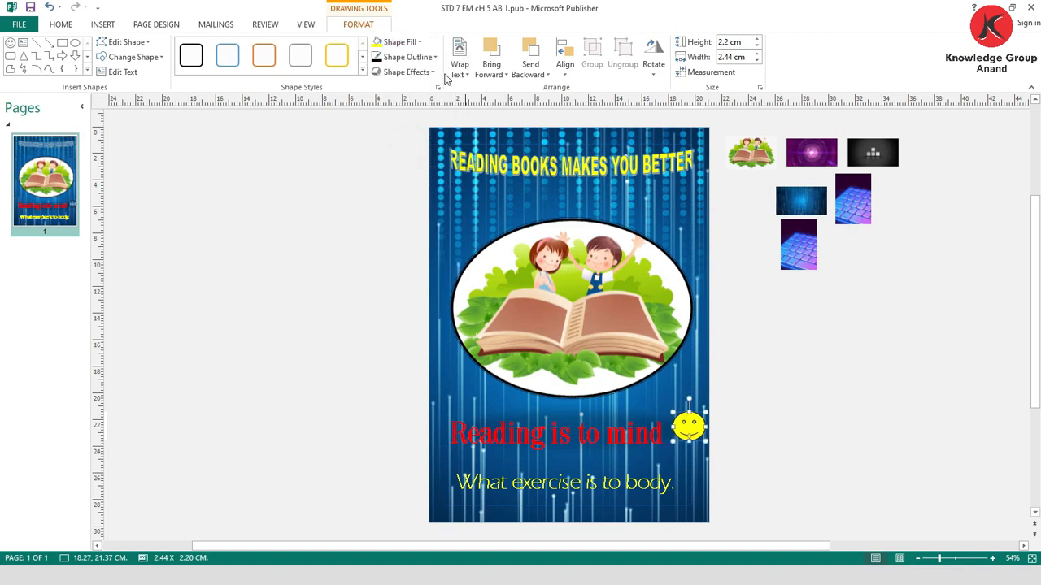
pyautogui.click(407, 57)
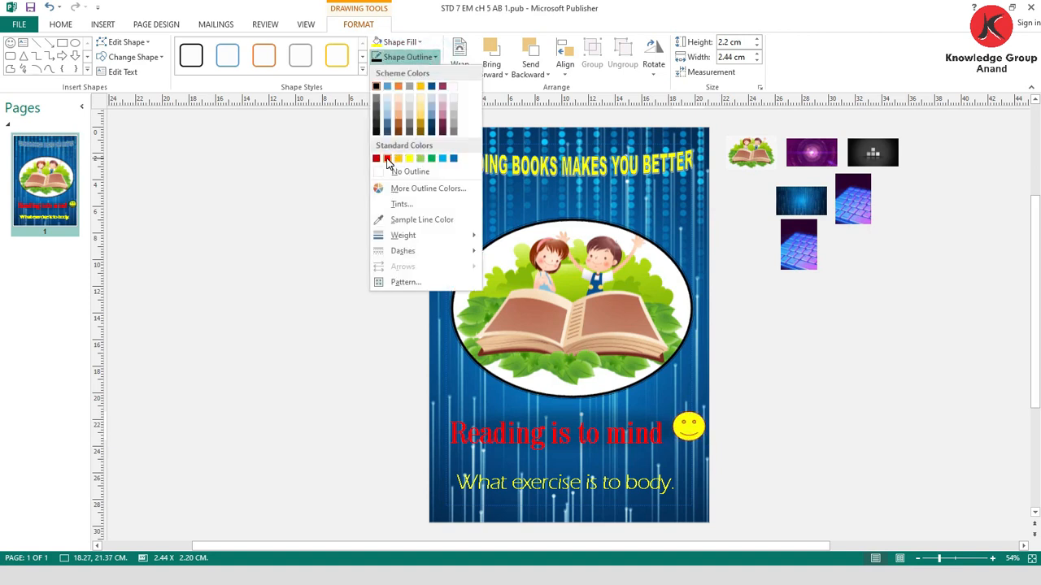
pyautogui.click(387, 159)
pyautogui.click(406, 57)
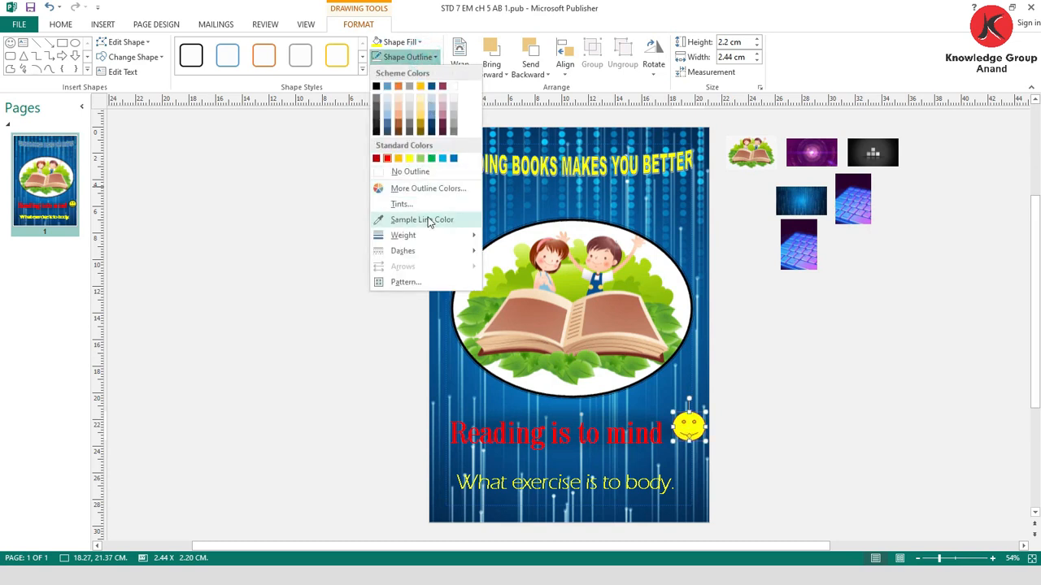
pyautogui.moveTo(429, 236)
pyautogui.click(537, 340)
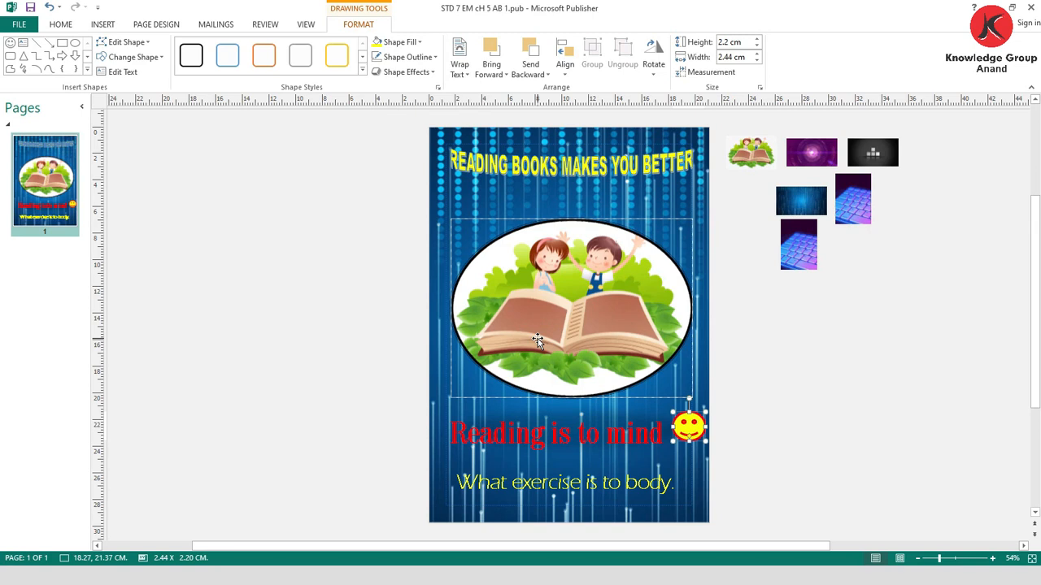
# - Draw a cloud callout about 3.6 cm wide and 4.3 cm high above the boy's raised hand, just below the title
pyautogui.click(103, 24)
pyautogui.click(172, 73)
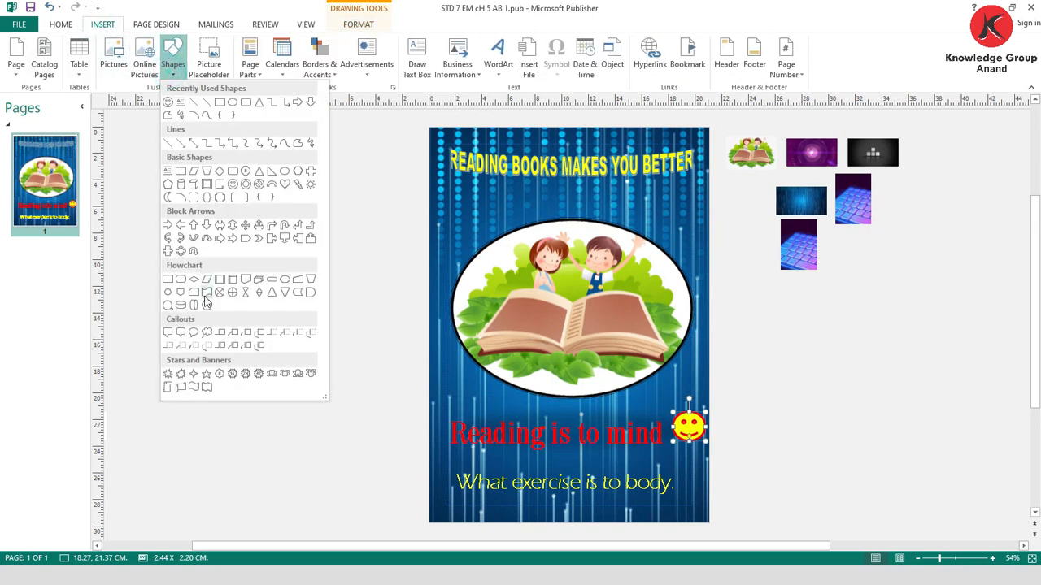
pyautogui.click(206, 333)
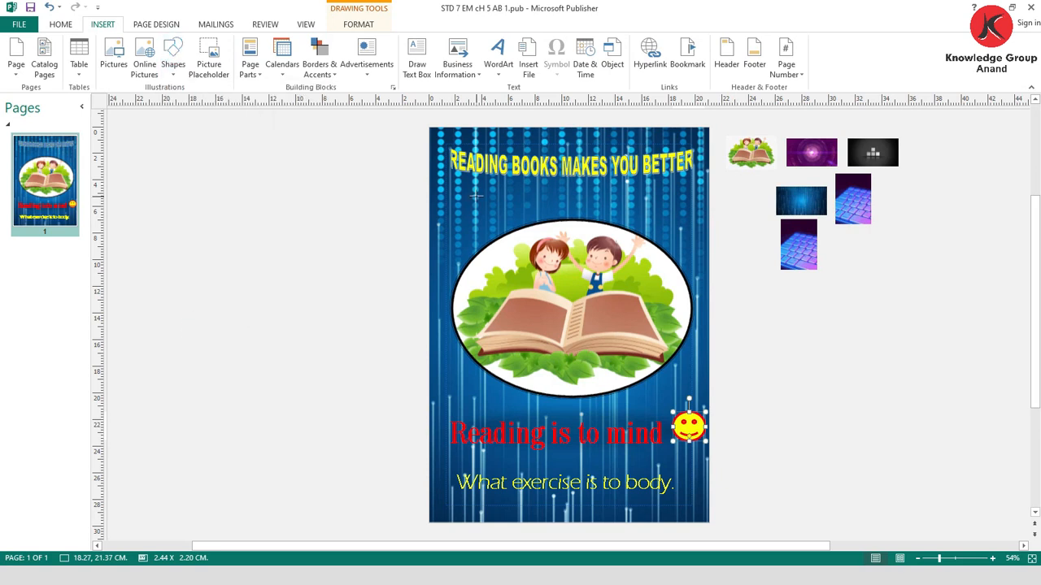
pyautogui.moveTo(634, 195); pyautogui.dragTo(692, 248)
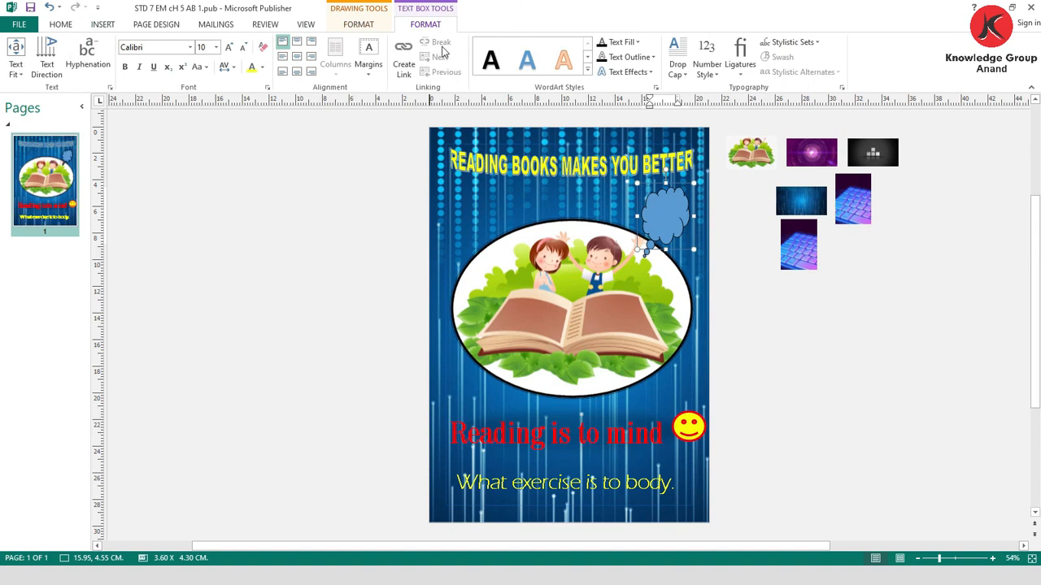
pyautogui.click(359, 23)
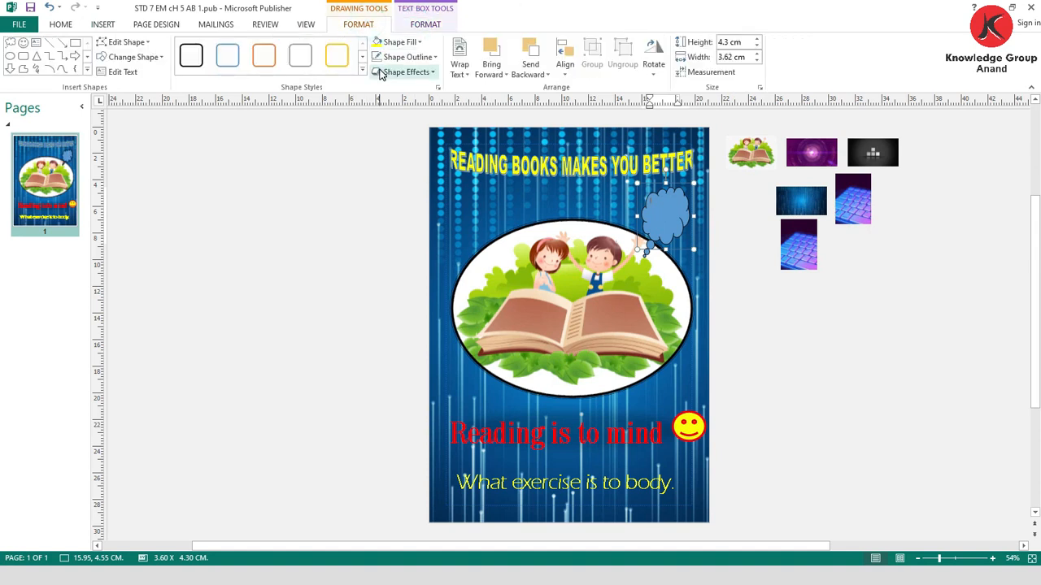
# - Fill the cloud callout with yellow and give it a thicker red outline
pyautogui.click(419, 43)
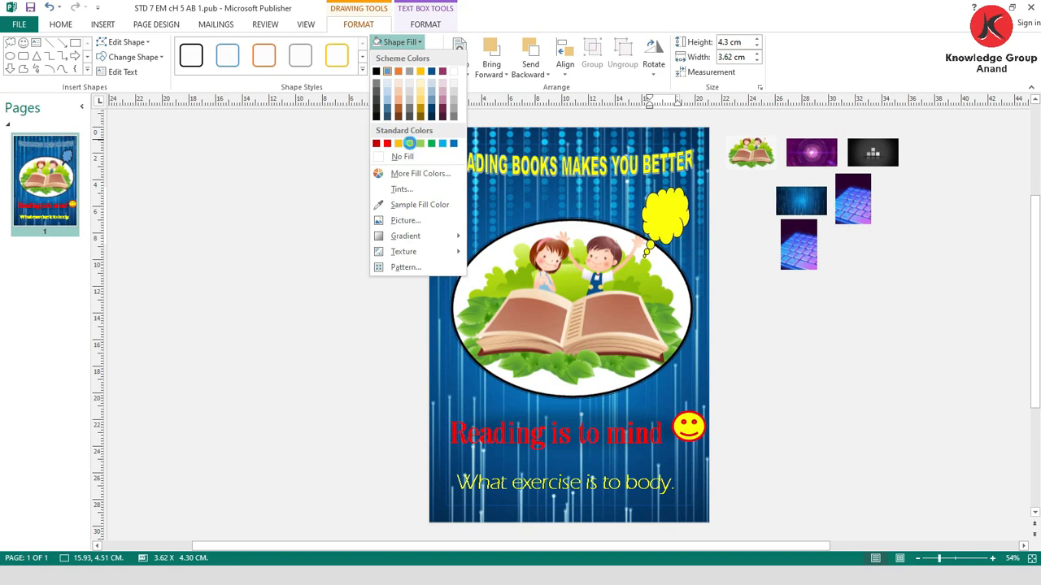
pyautogui.click(409, 143)
pyautogui.click(411, 57)
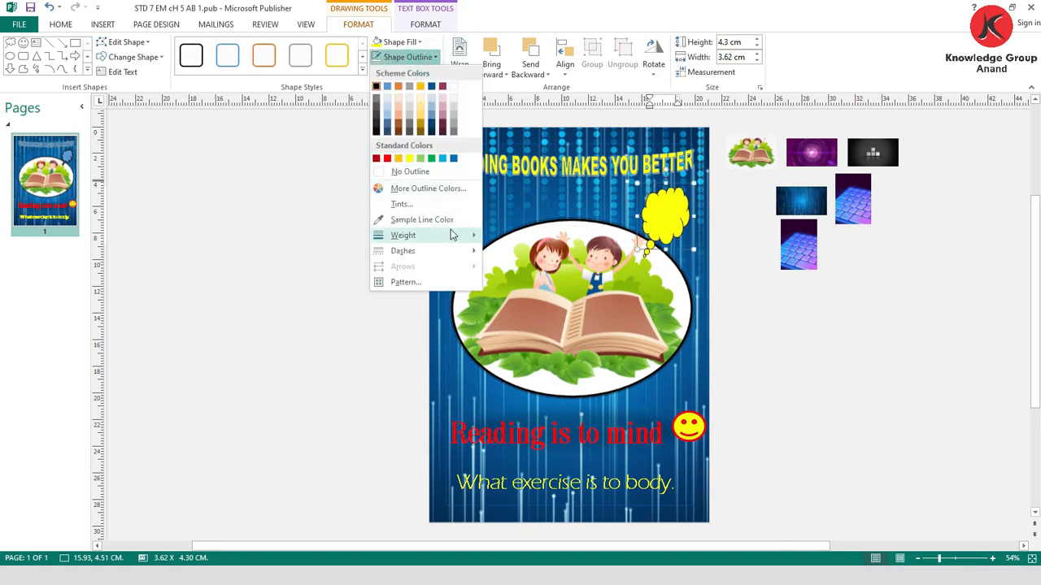
pyautogui.moveTo(467, 240)
pyautogui.click(520, 309)
pyautogui.click(406, 57)
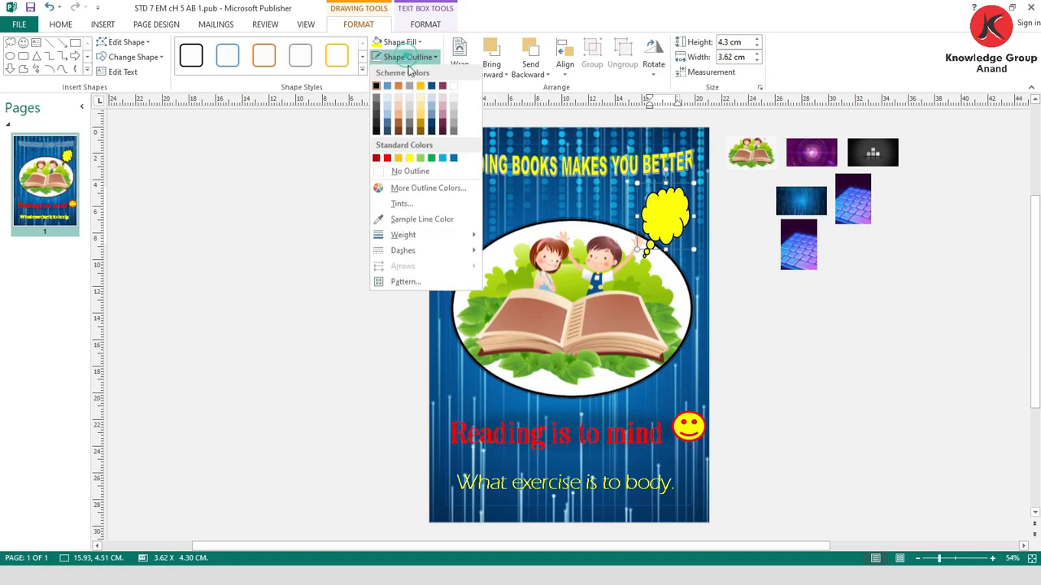
pyautogui.click(387, 157)
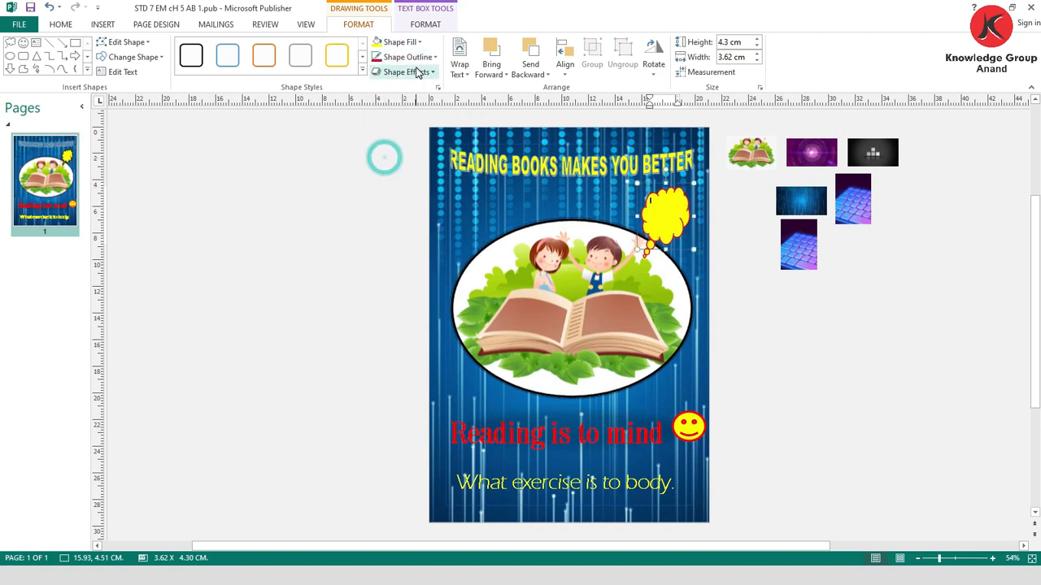
# - Apply an inner shadow effect to the yellow cloud callout
pyautogui.click(421, 73)
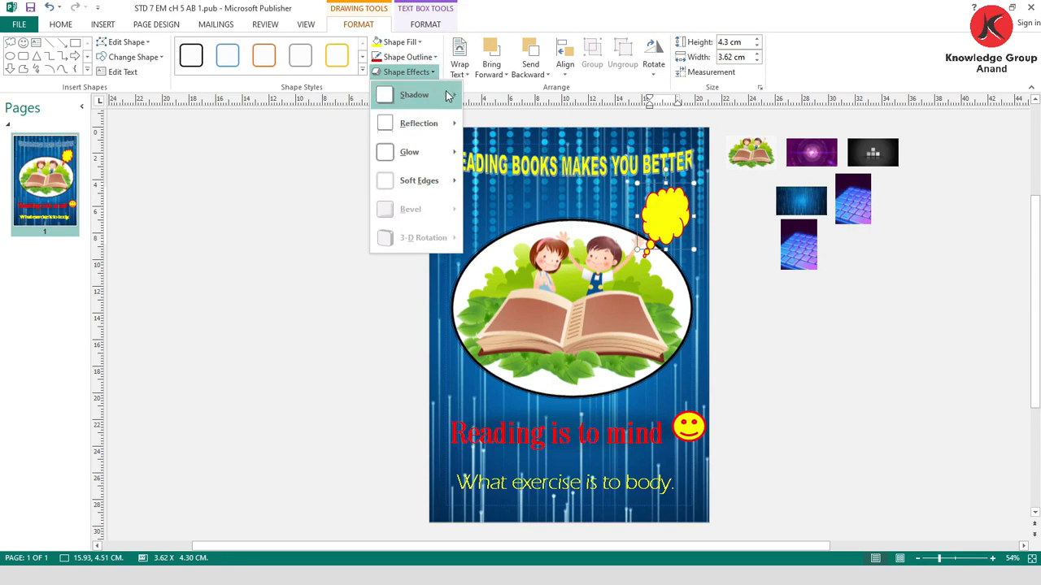
pyautogui.moveTo(446, 96)
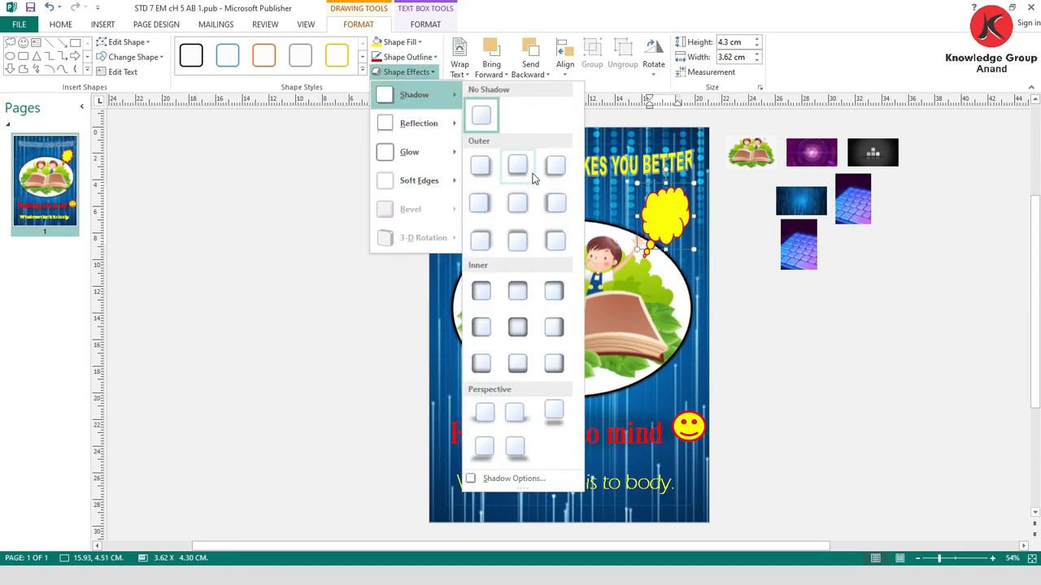
pyautogui.click(542, 291)
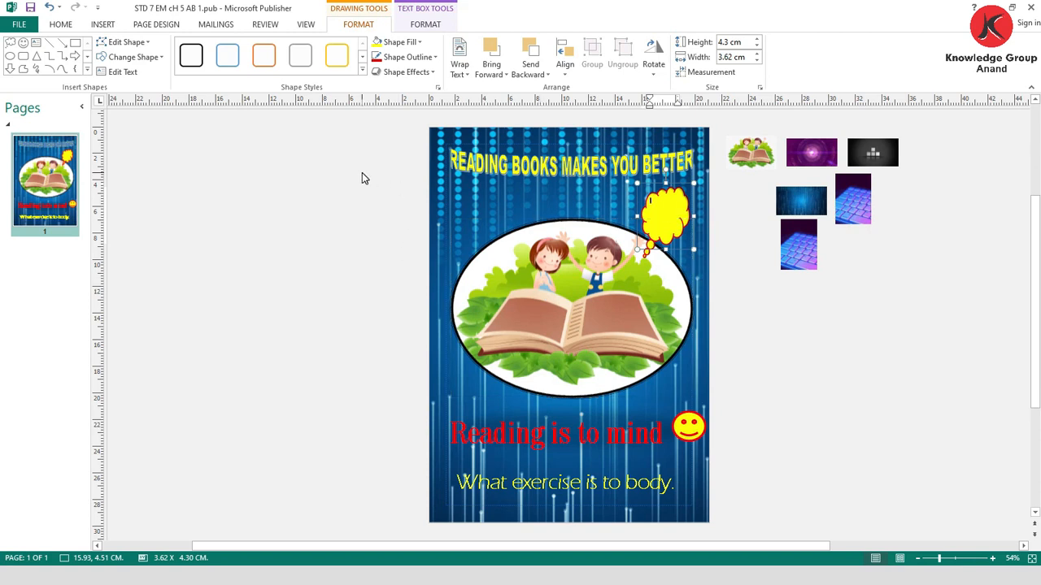
pyautogui.click(661, 197)
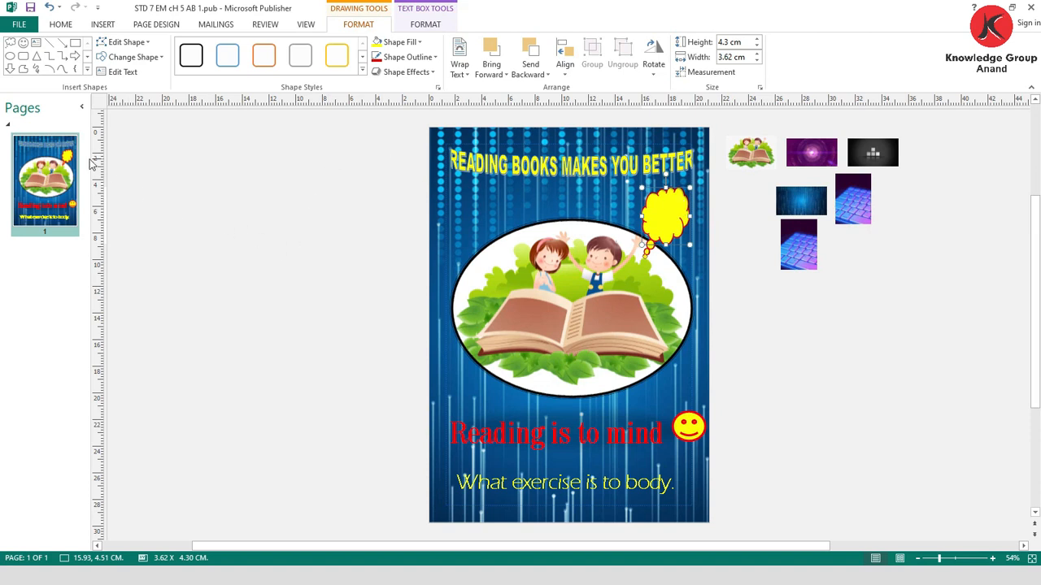
# - Insert a blank page after the poster page
pyautogui.click(102, 24)
pyautogui.click(18, 75)
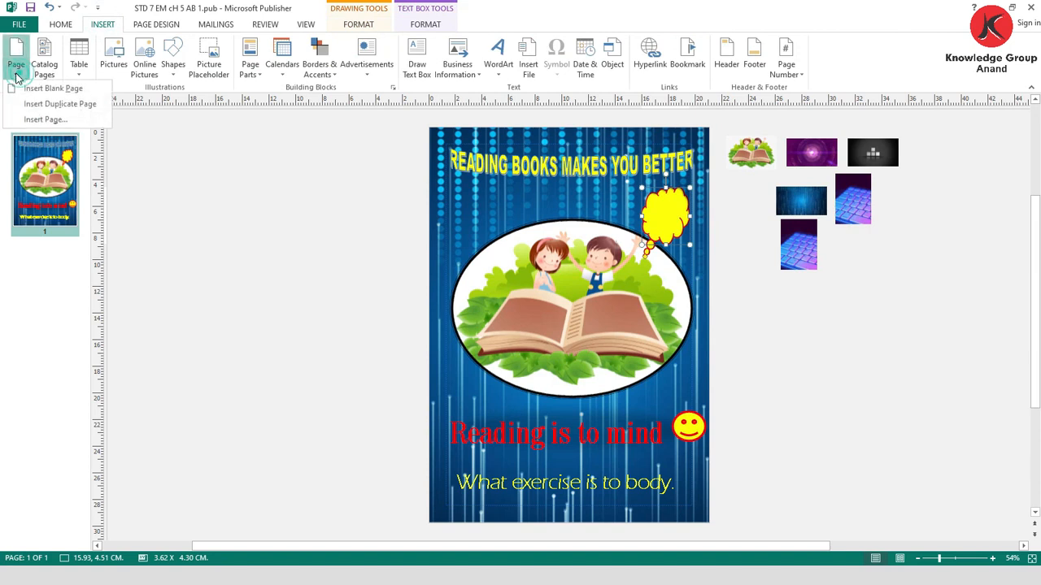
pyautogui.click(41, 89)
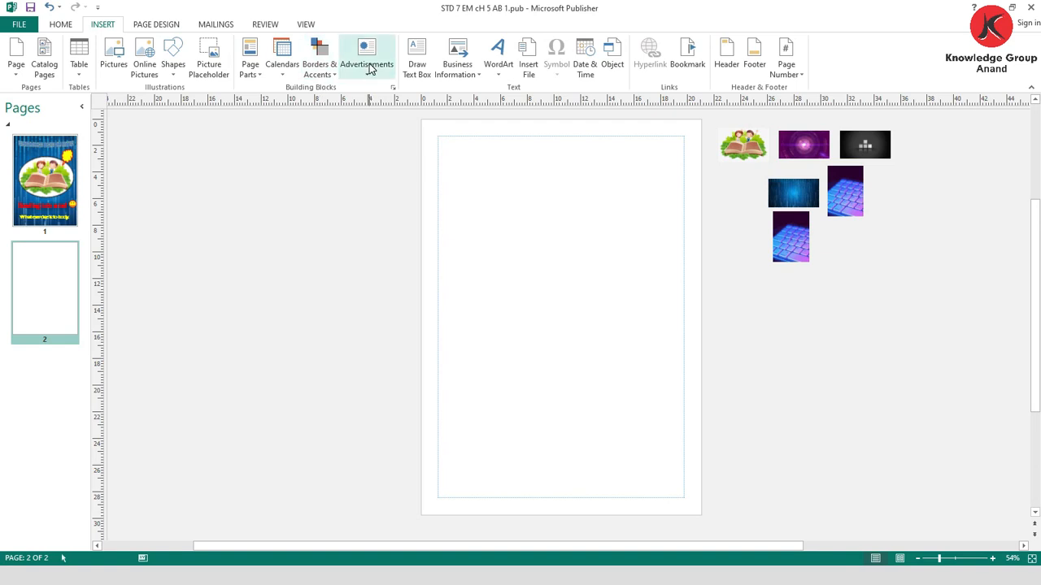
# - Browse the ready-made page parts down to the Stories designs for the blank second page
pyautogui.click(254, 77)
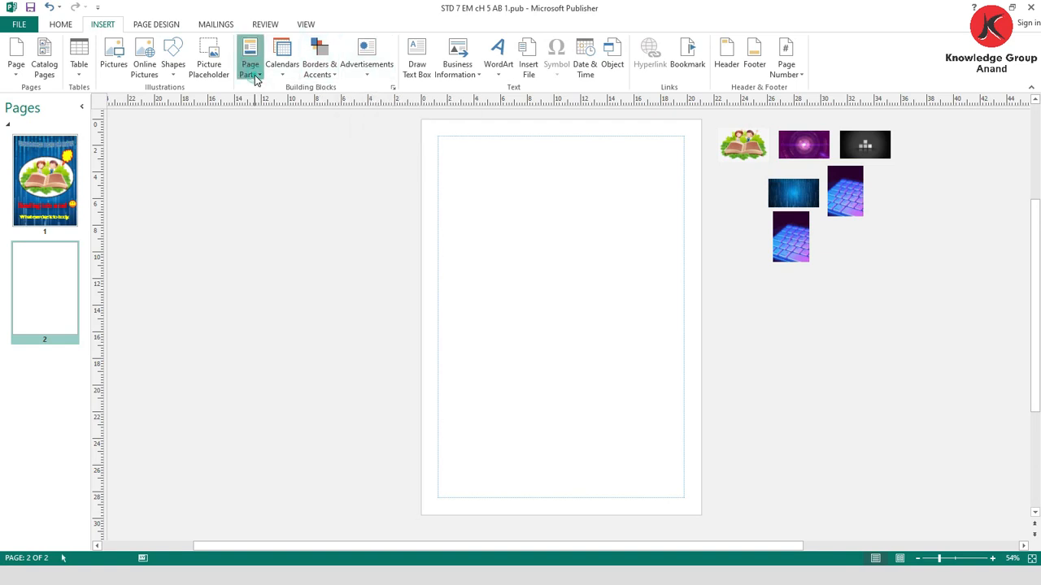
pyautogui.scroll(-3, 361, 223)
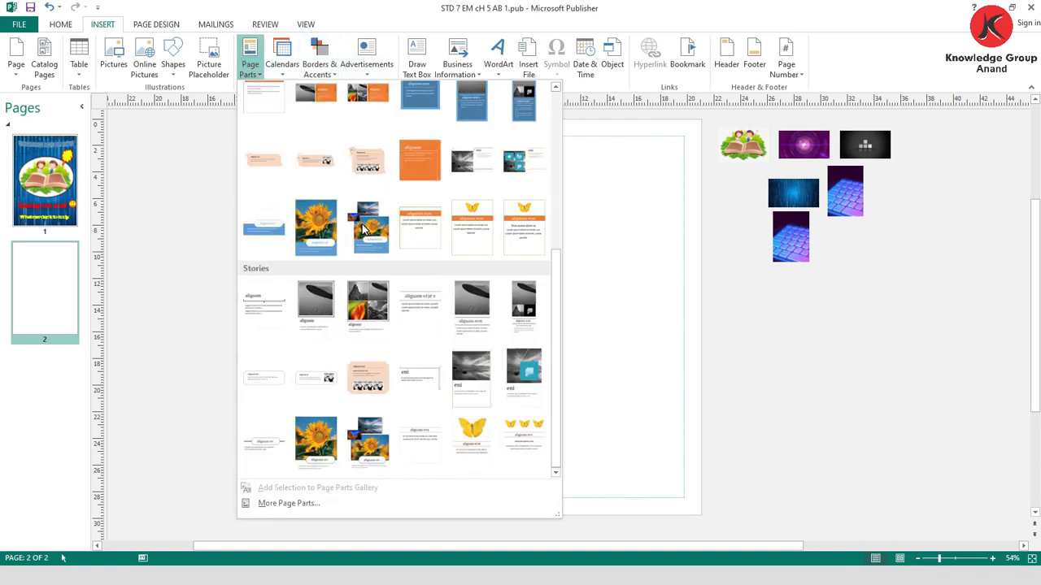
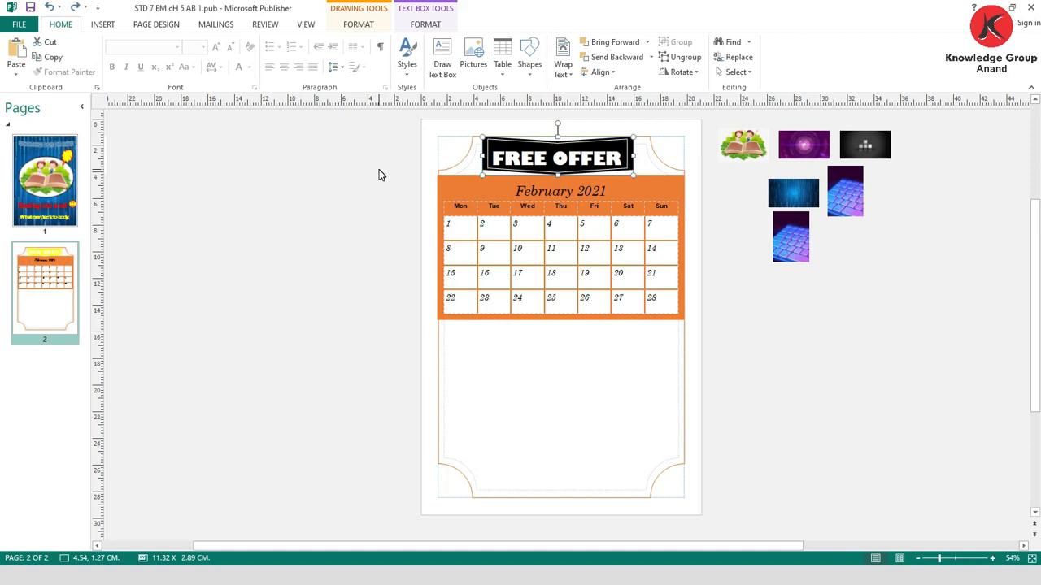
# - Switch to the PowerPoint slide show and advance to the Action Break - 2 slide with the Bungee Jumping sample
pyautogui.click(485, 350)
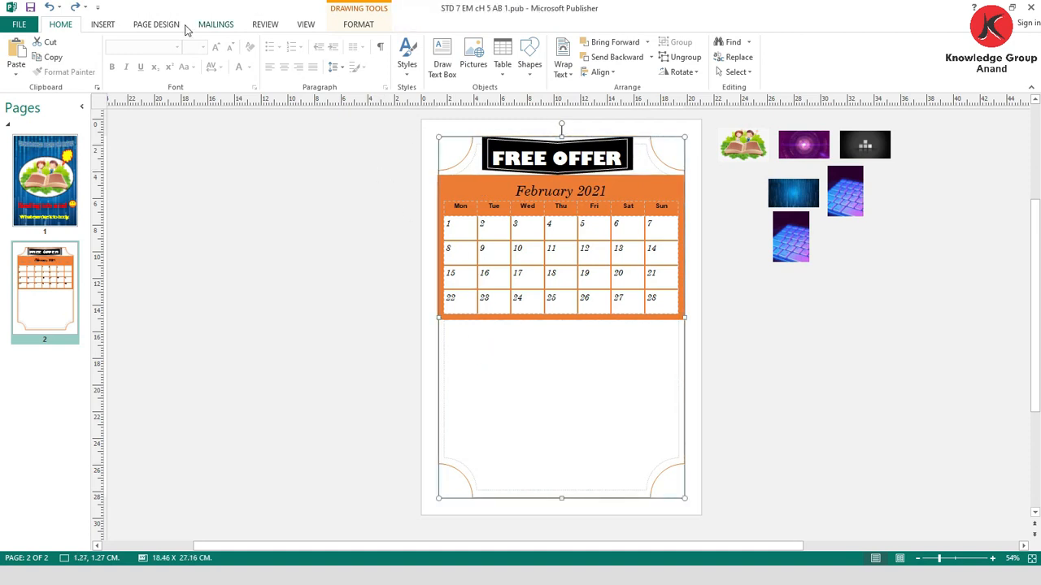
pyautogui.click(113, 25)
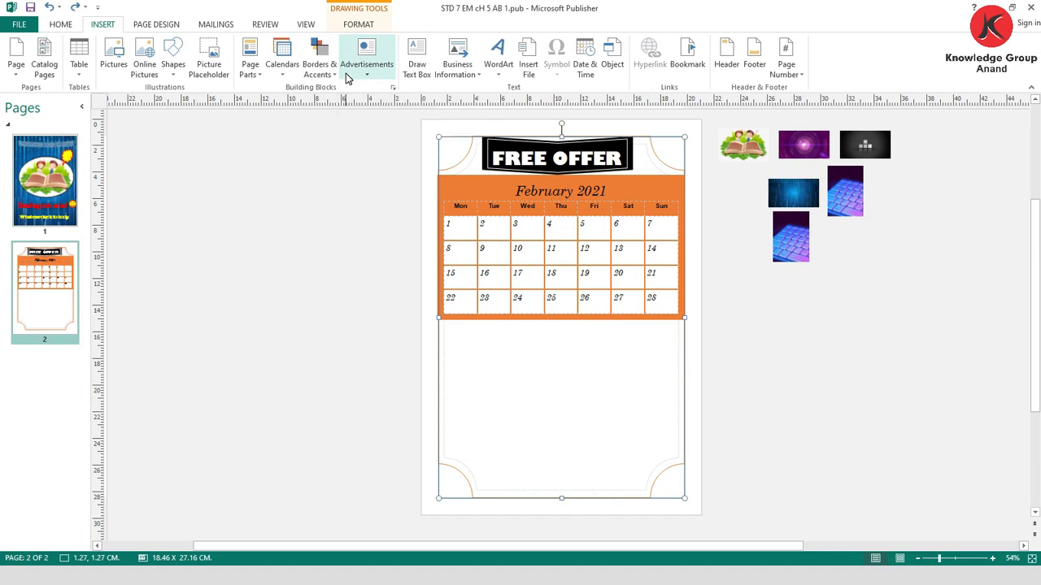
pyautogui.hotkey('alt', 'Tab')
pyautogui.press('Right')
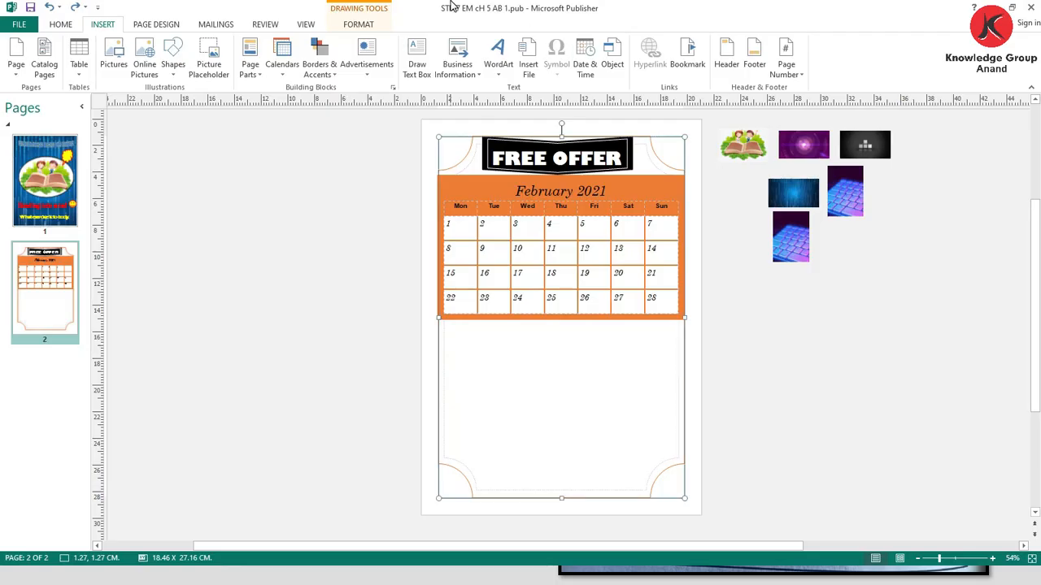
# - Insert a new blank page after the calendar page in the Publisher document
pyautogui.click(60, 24)
pyautogui.click(102, 25)
pyautogui.click(15, 71)
pyautogui.click(33, 88)
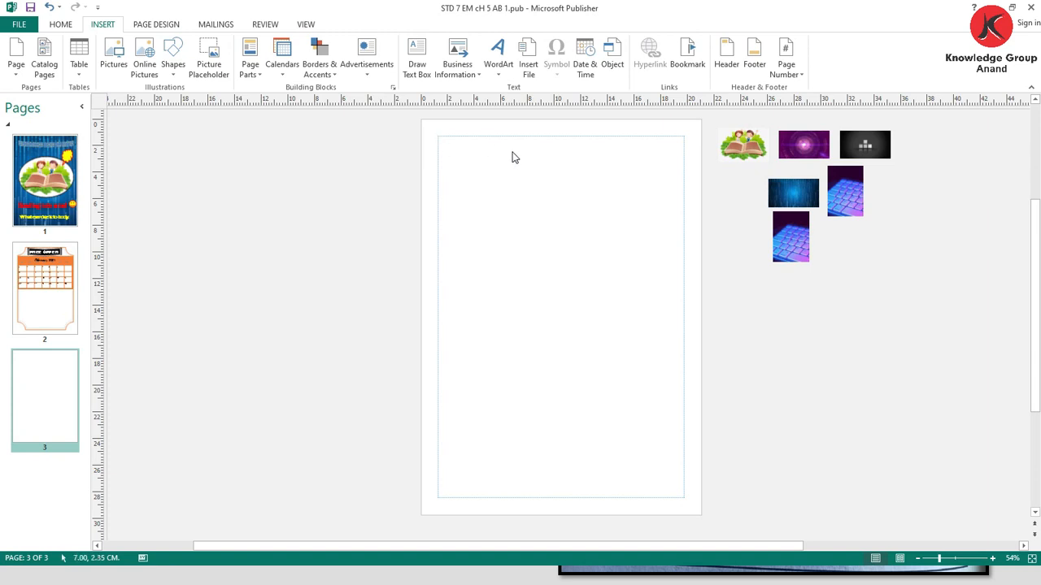
# - Apply the orange gradient background with a white centre and orange side edges to the blank third page
pyautogui.click(156, 24)
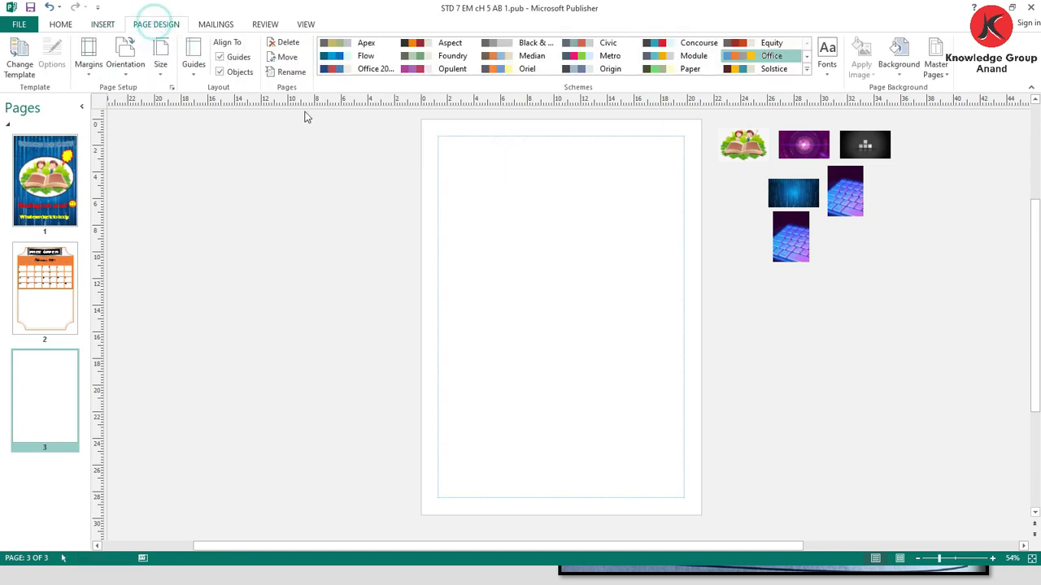
pyautogui.click(899, 64)
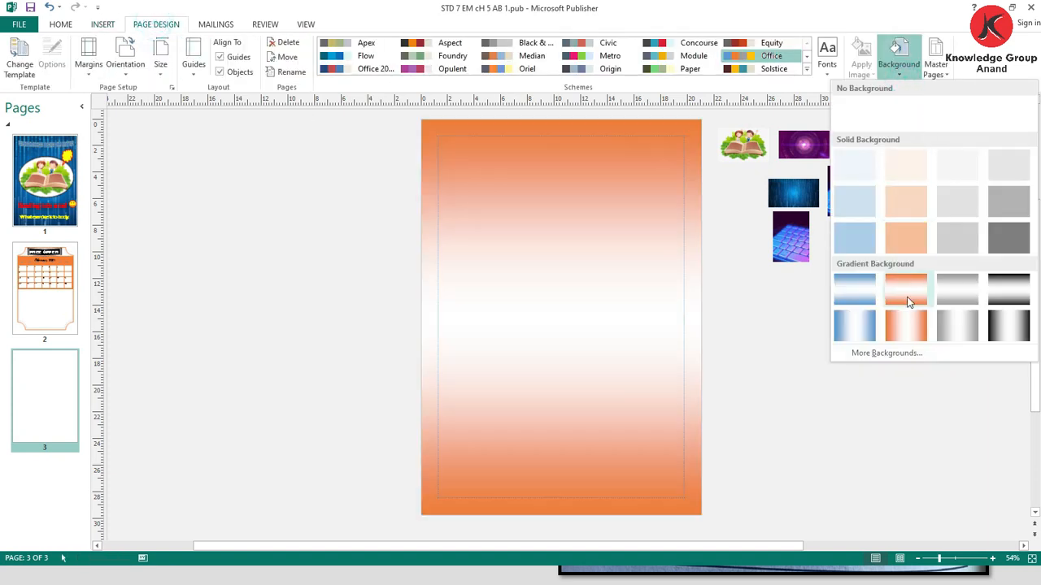
pyautogui.click(905, 317)
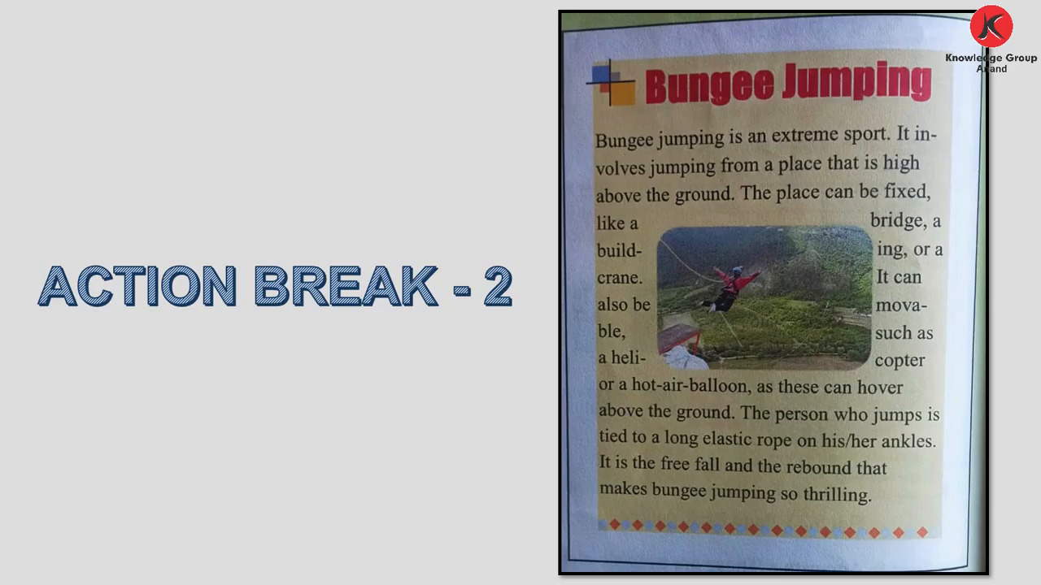
# - Insert the Layered Boxes accent from the Borders & Accents library and place it in the page's upper-left corner inside the margins
pyautogui.hotkey('alt', 'Tab')
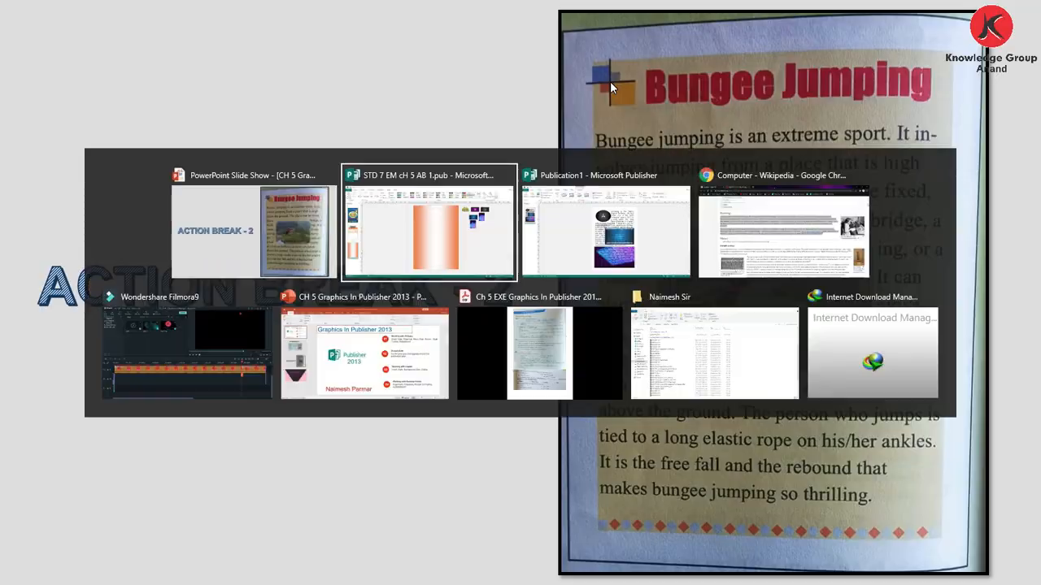
pyautogui.click(101, 25)
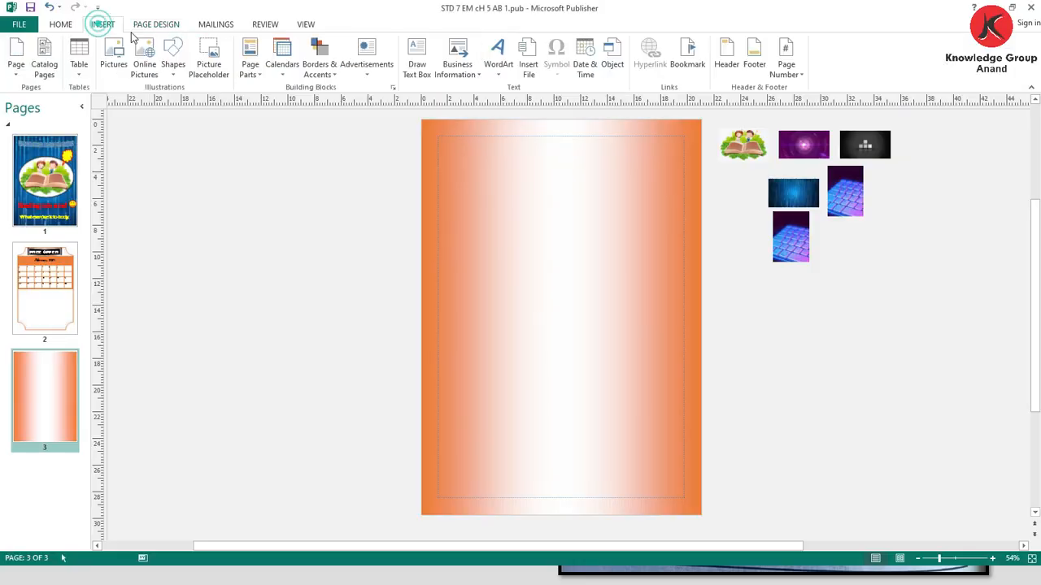
pyautogui.click(316, 73)
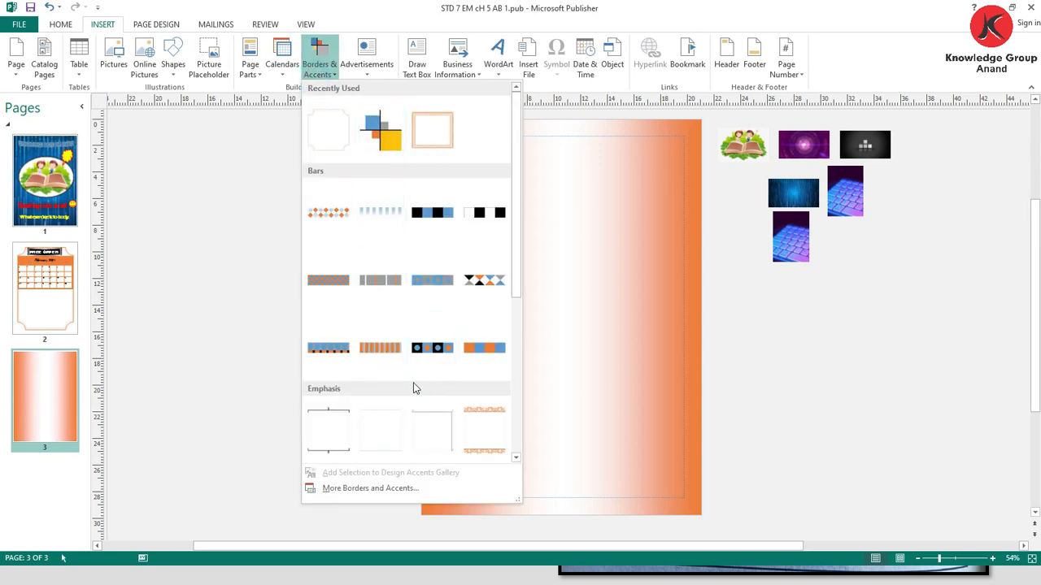
pyautogui.scroll(-3, 413, 390)
pyautogui.click(400, 493)
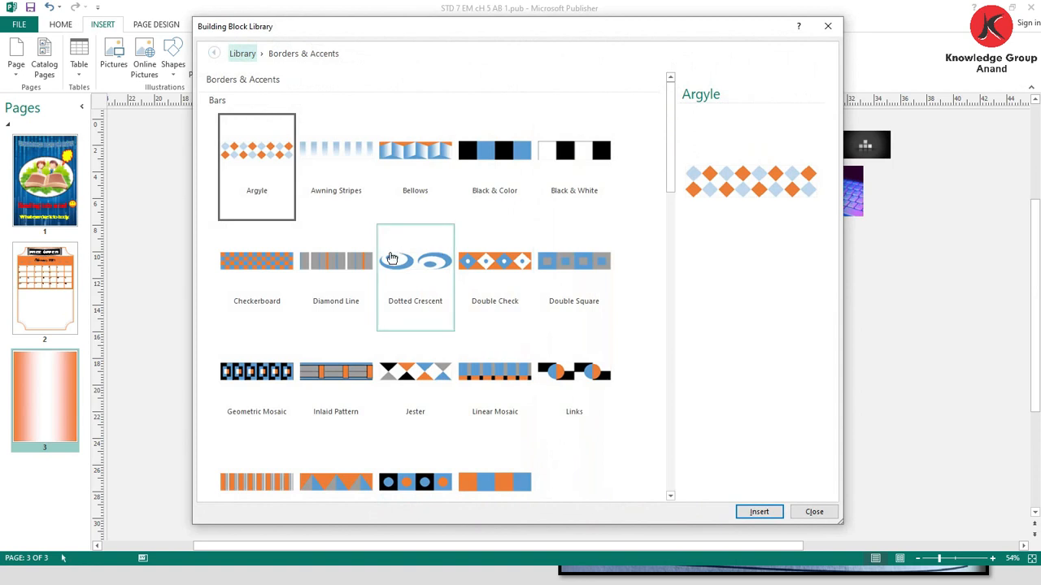
pyautogui.scroll(-3, 391, 260)
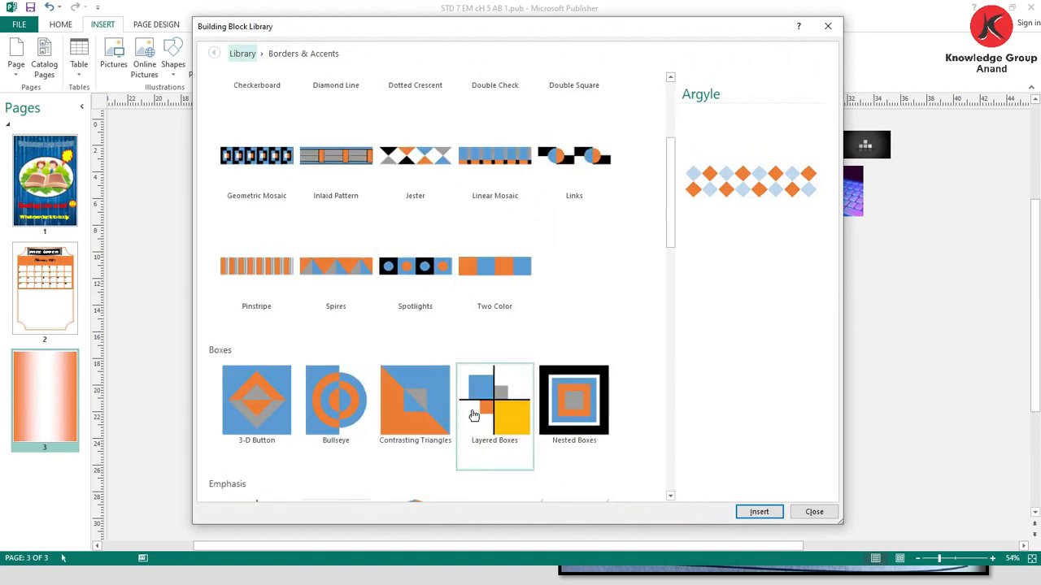
pyautogui.click(474, 415)
pyautogui.click(753, 510)
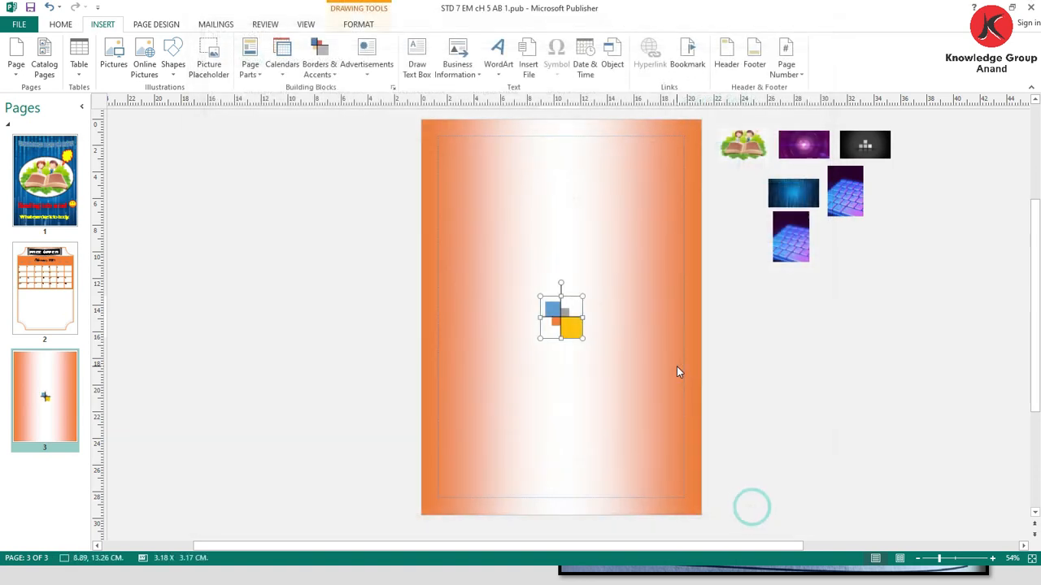
pyautogui.moveTo(561, 316); pyautogui.dragTo(465, 158)
pyautogui.click(521, 231)
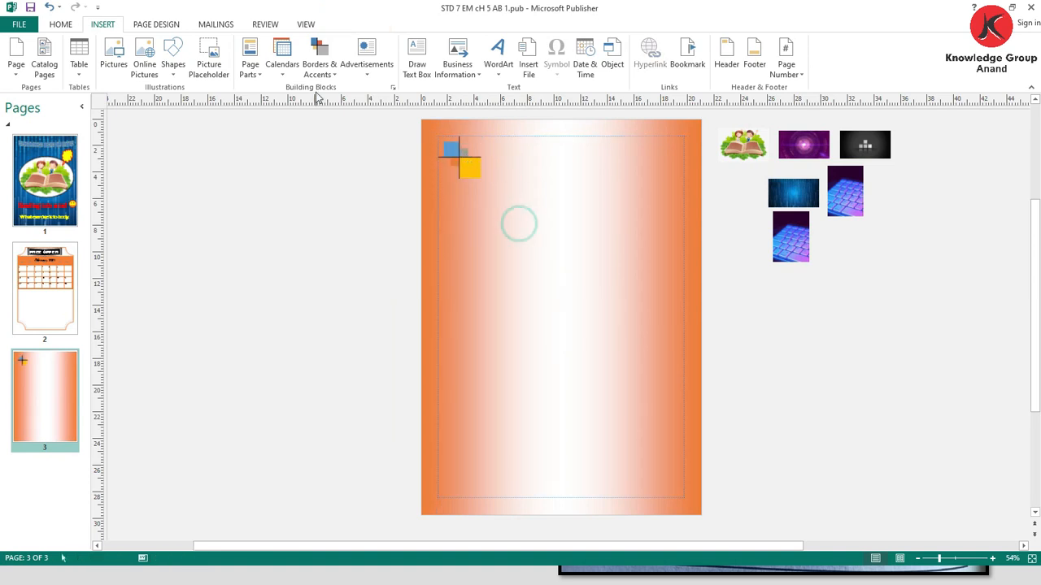
# - Insert the WordArt title "Bungee Jumping" in the plain purple style with a reflection
pyautogui.click(498, 58)
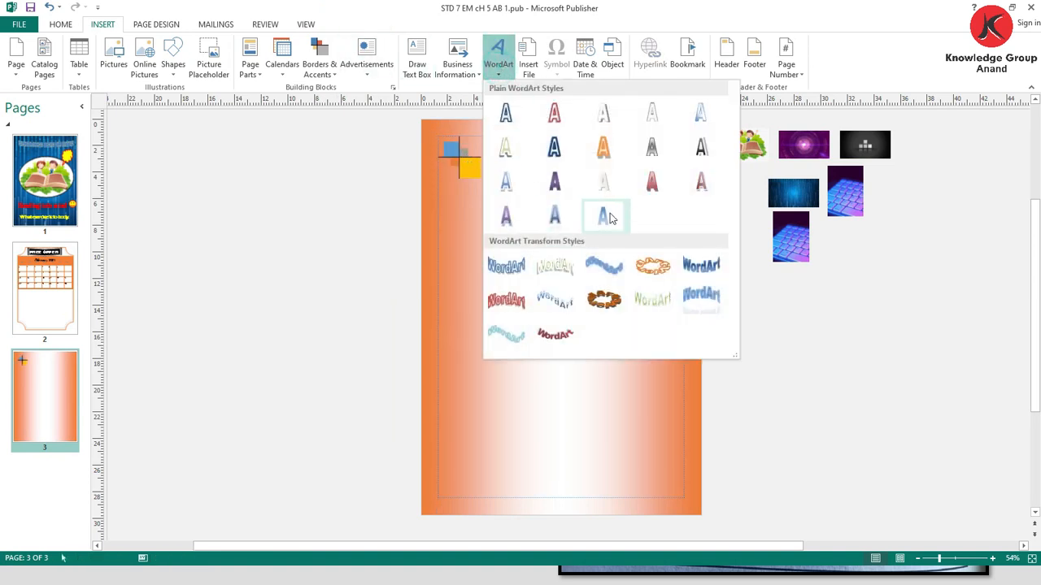
pyautogui.click(553, 183)
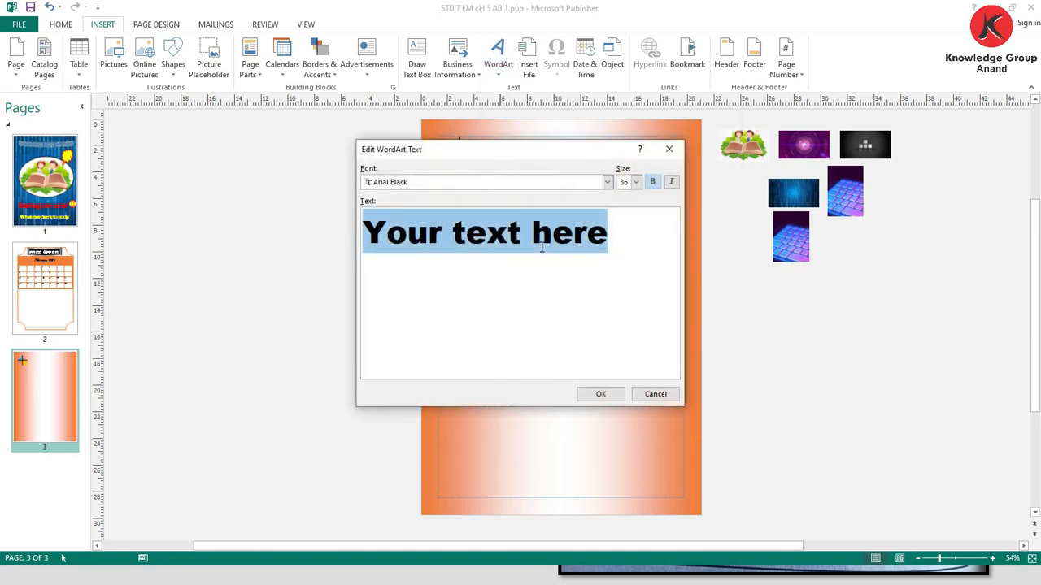
pyautogui.write('Bungee ')
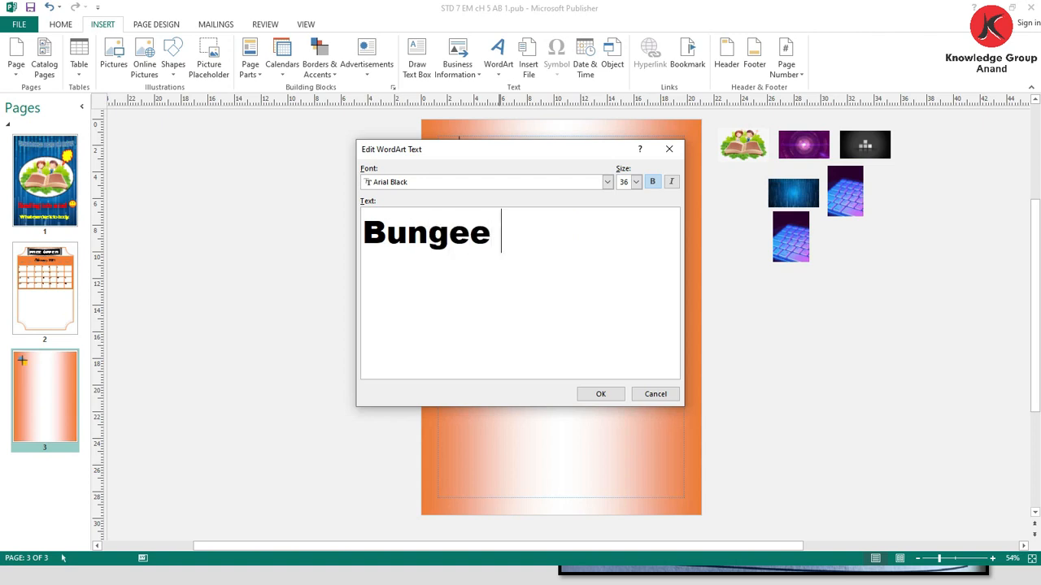
pyautogui.write('Jumping')
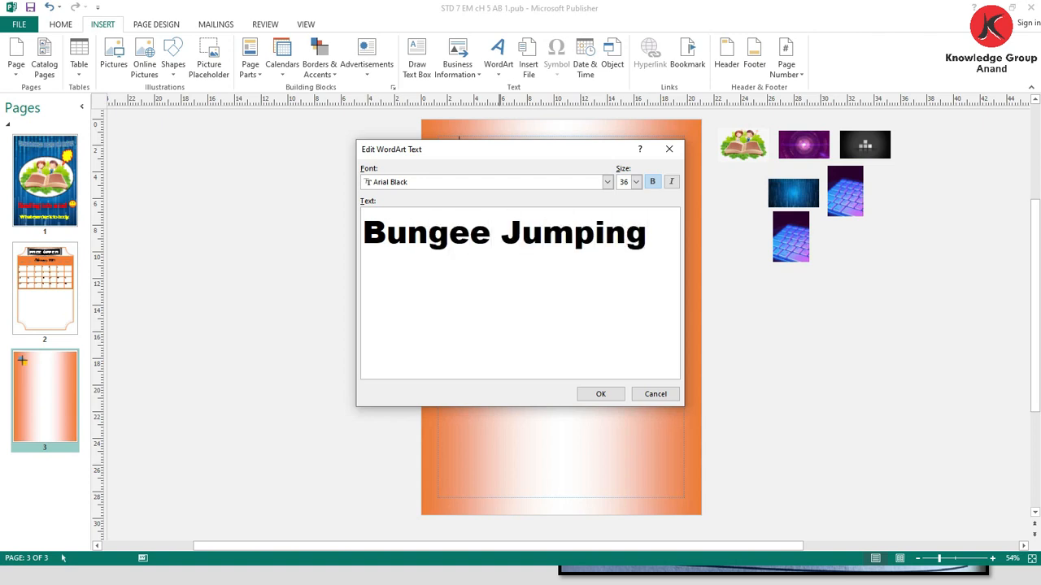
pyautogui.click(602, 395)
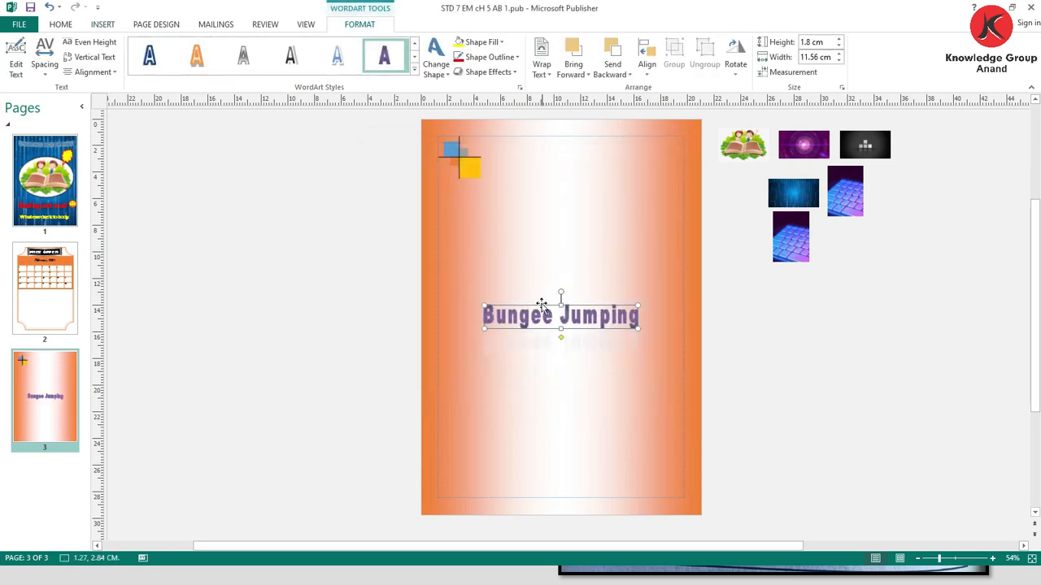
# - Move the WordArt title beside the Layered Boxes accent and enlarge it to about 14.57 × 2.97 cm
pyautogui.moveTo(541, 305); pyautogui.dragTo(543, 144)
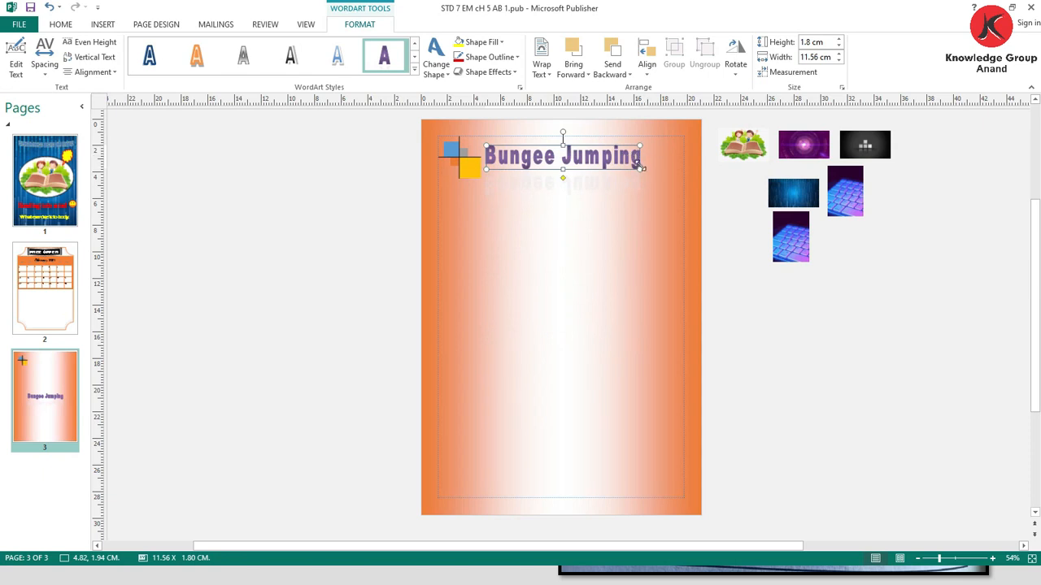
pyautogui.moveTo(643, 170); pyautogui.dragTo(681, 175)
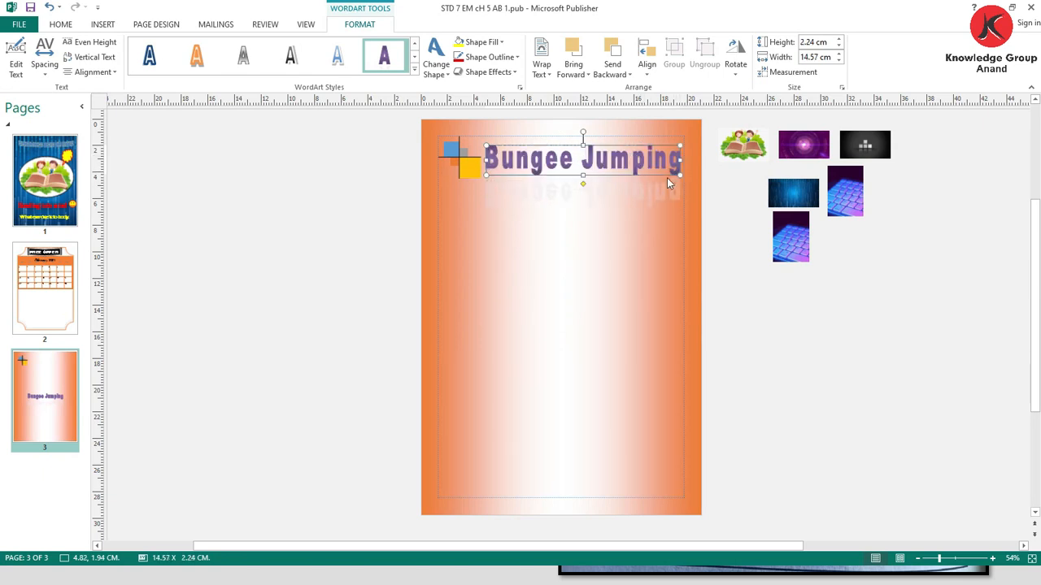
pyautogui.moveTo(583, 176); pyautogui.dragTo(583, 185)
pyautogui.moveTo(556, 144); pyautogui.dragTo(556, 138)
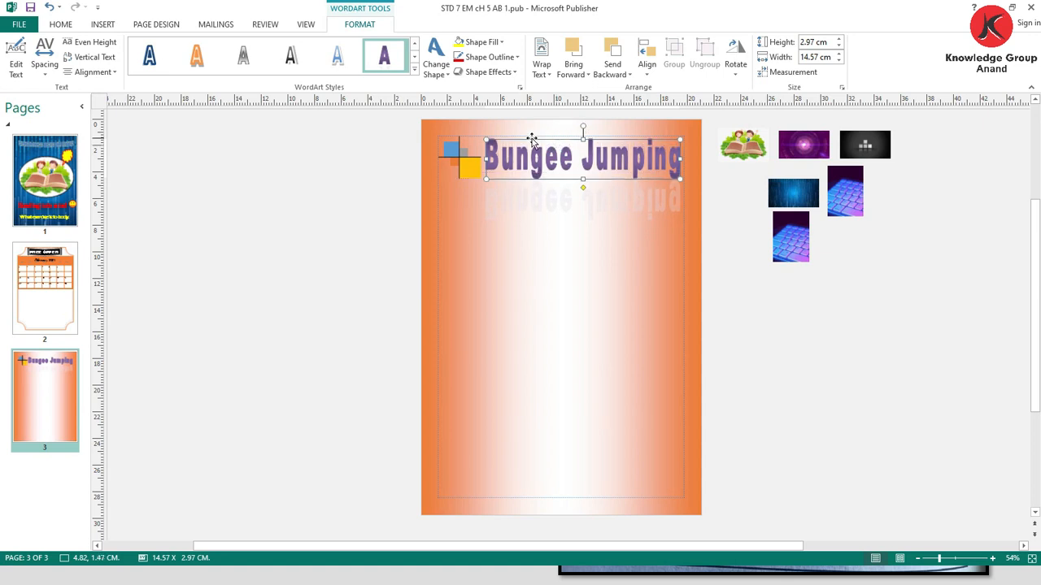
# - Fill the "Bungee Jumping" WordArt with light blue and widen it to about 14.95 cm towards the accent
pyautogui.click(494, 41)
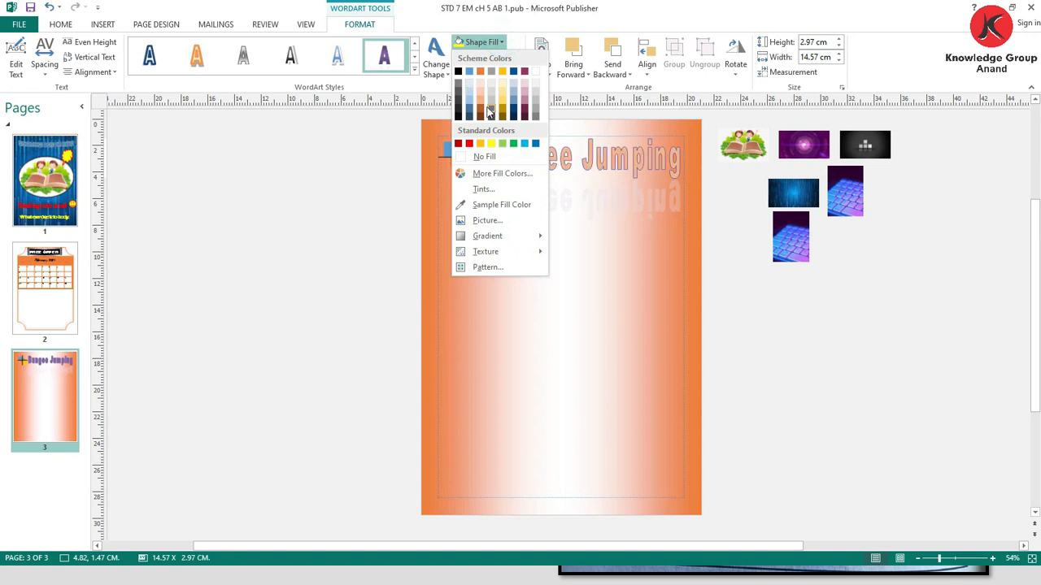
pyautogui.click(526, 144)
pyautogui.moveTo(488, 160); pyautogui.dragTo(480, 160)
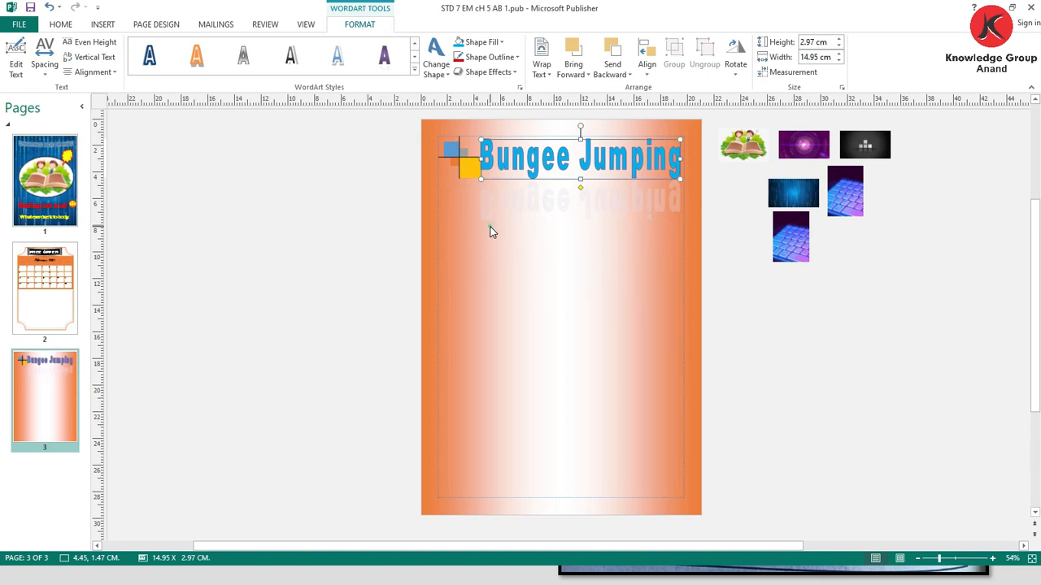
pyautogui.click(490, 232)
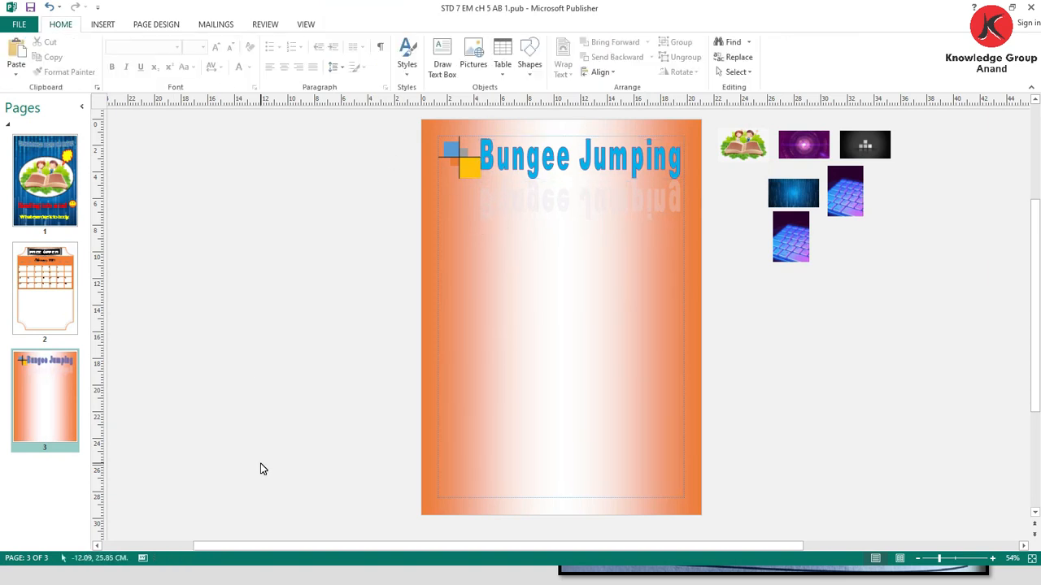
# - Switch to Chrome and copy the Etymology paragraphs from the Wikipedia Computer article
pyautogui.hotkey('alt', 'Tab')
pyautogui.hotkey('alt', 'Tab')
pyautogui.hotkey('alt', 'Tab')
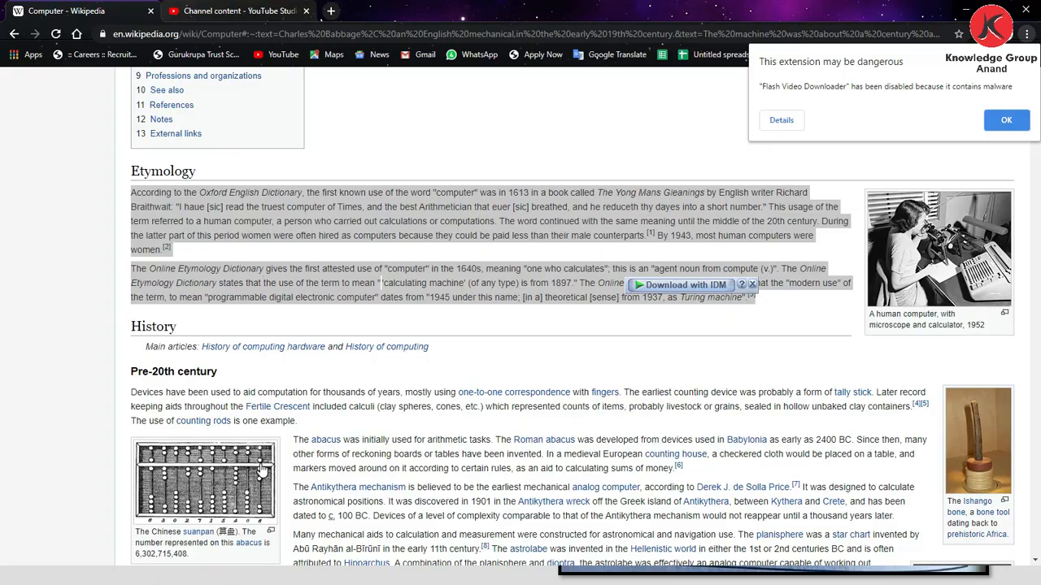
pyautogui.hotkey('alt', 'Tab')
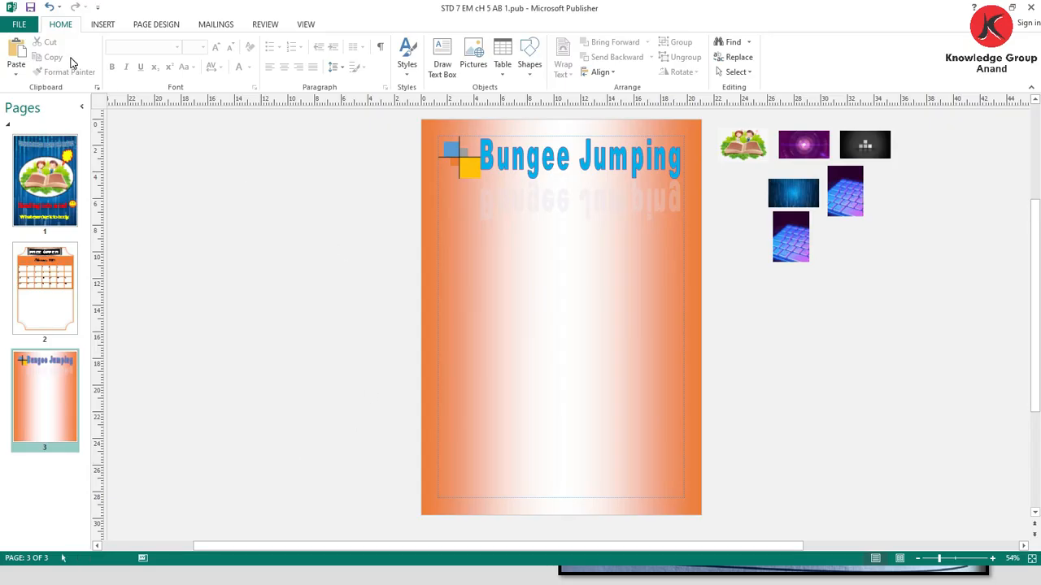
# - Draw a text box about 17.9 × 23.4 cm below the title in Publisher and paste the copied Etymology text into it
pyautogui.click(441, 58)
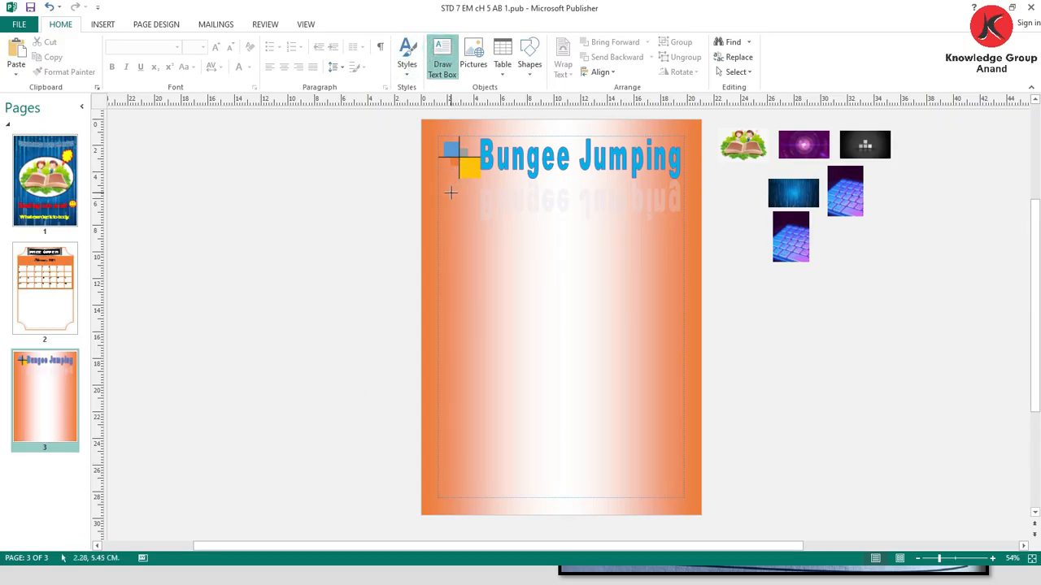
pyautogui.moveTo(458, 196); pyautogui.dragTo(685, 497)
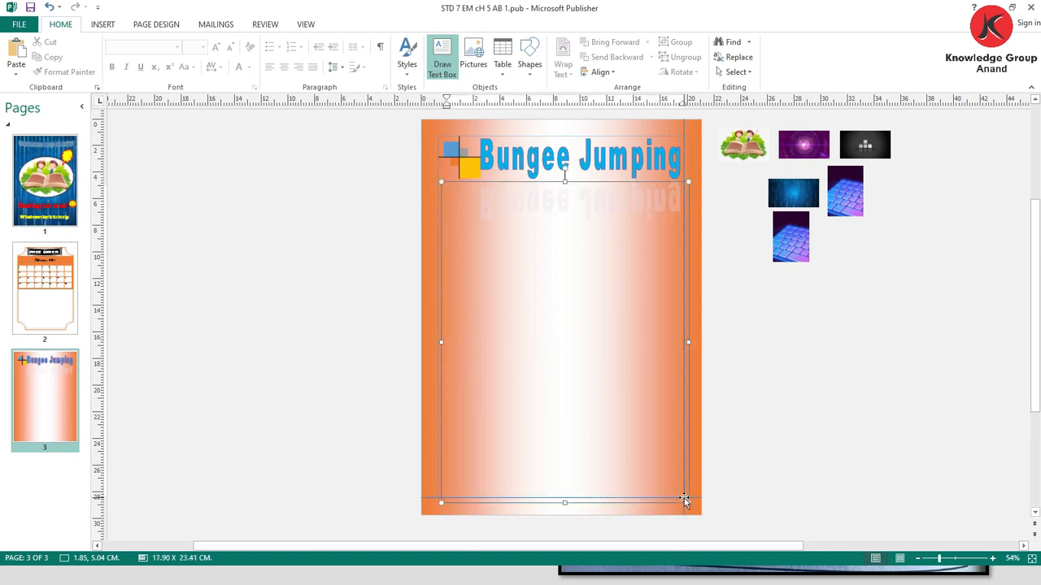
pyautogui.hotkey('ctrl', 'v')
# - Enlarge all the pasted body text to size 22 and justify it
pyautogui.hotkey('ctrl', 'a')
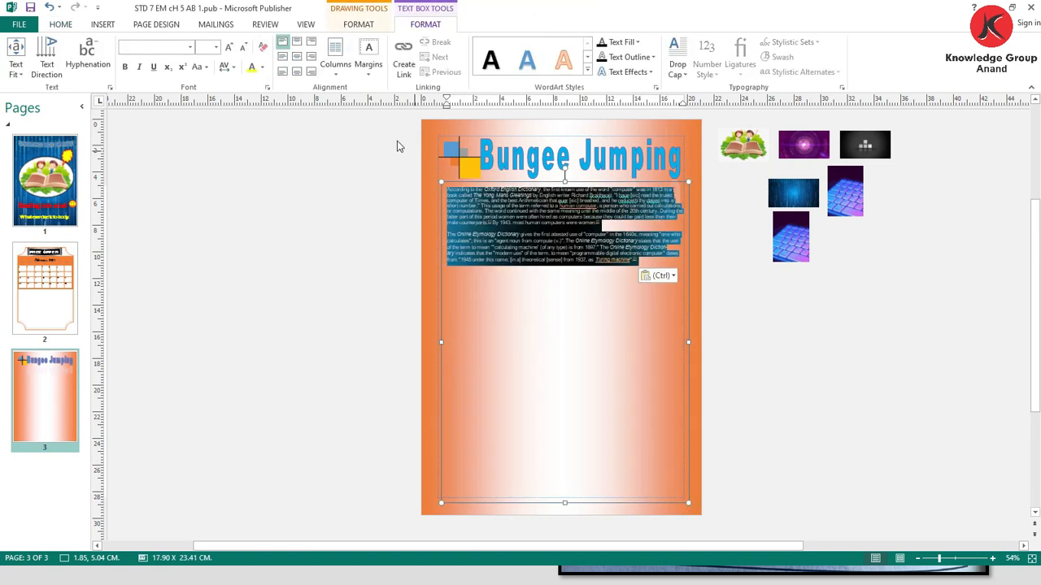
pyautogui.click(229, 48)
pyautogui.click(229, 47)
pyautogui.click(229, 47)
pyautogui.click(229, 47)
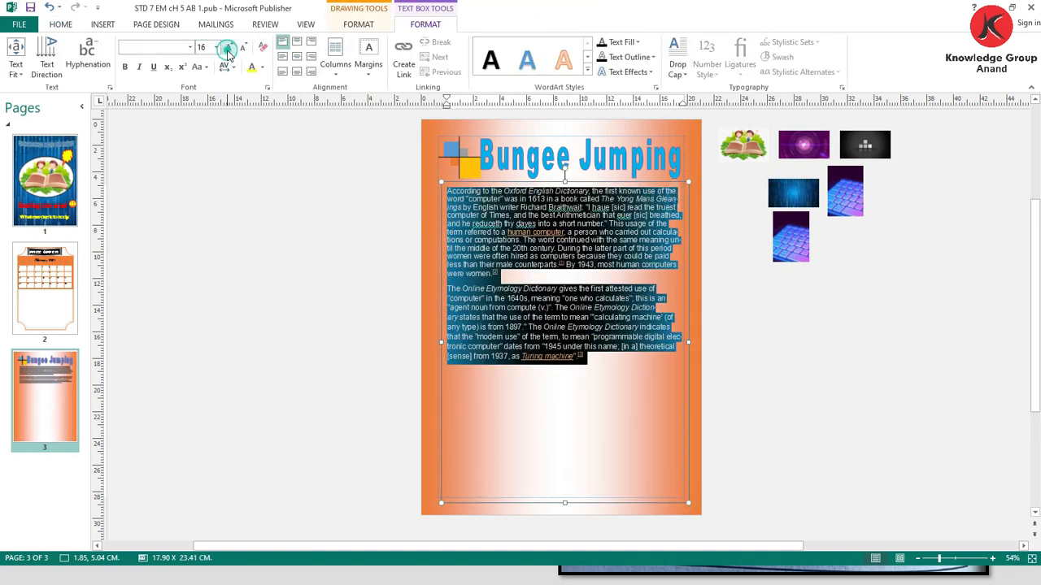
pyautogui.click(228, 47)
pyautogui.click(228, 47)
pyautogui.hotkey('ctrl', 'j')
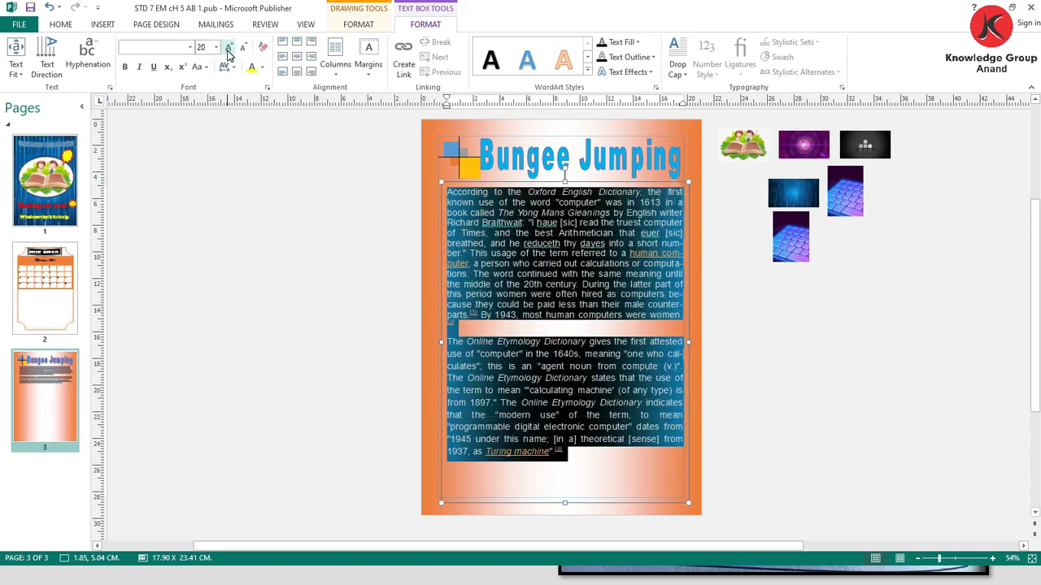
pyautogui.click(229, 47)
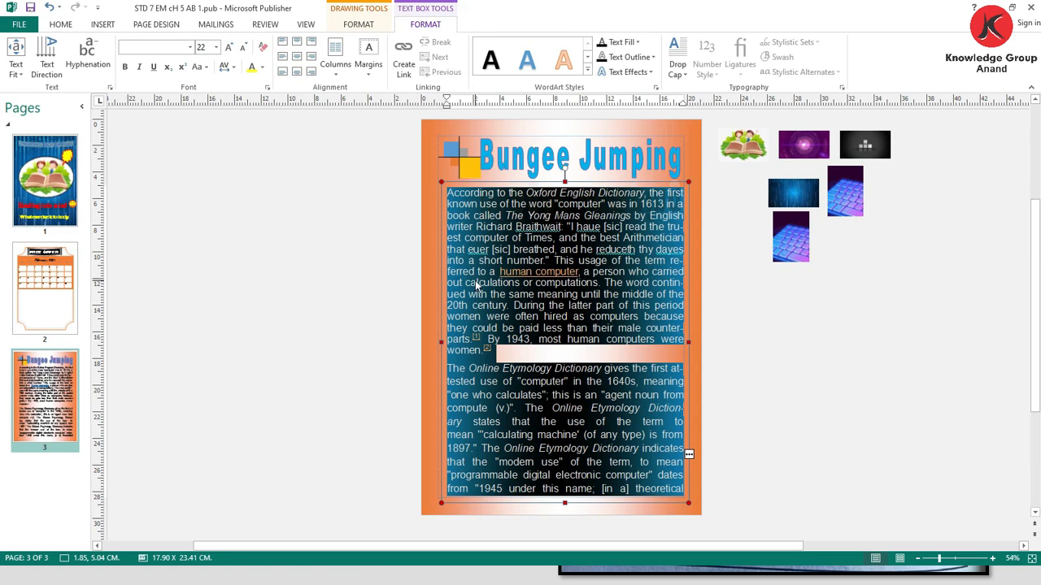
pyautogui.click(537, 235)
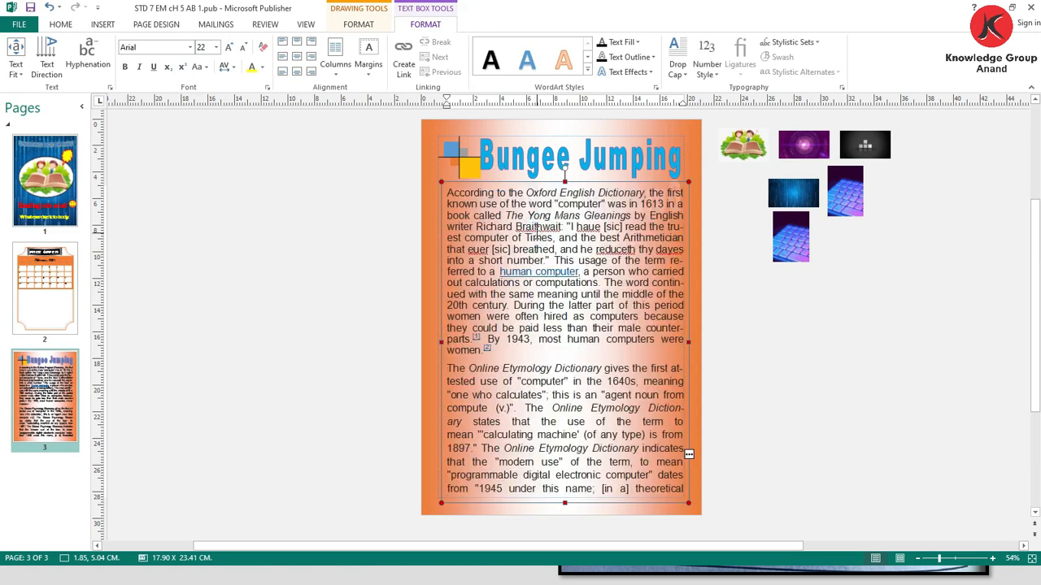
# - Switch to the PowerPoint slide show to check the layout of the Bungee Jumping sample page
pyautogui.hotkey('alt', 'Tab')
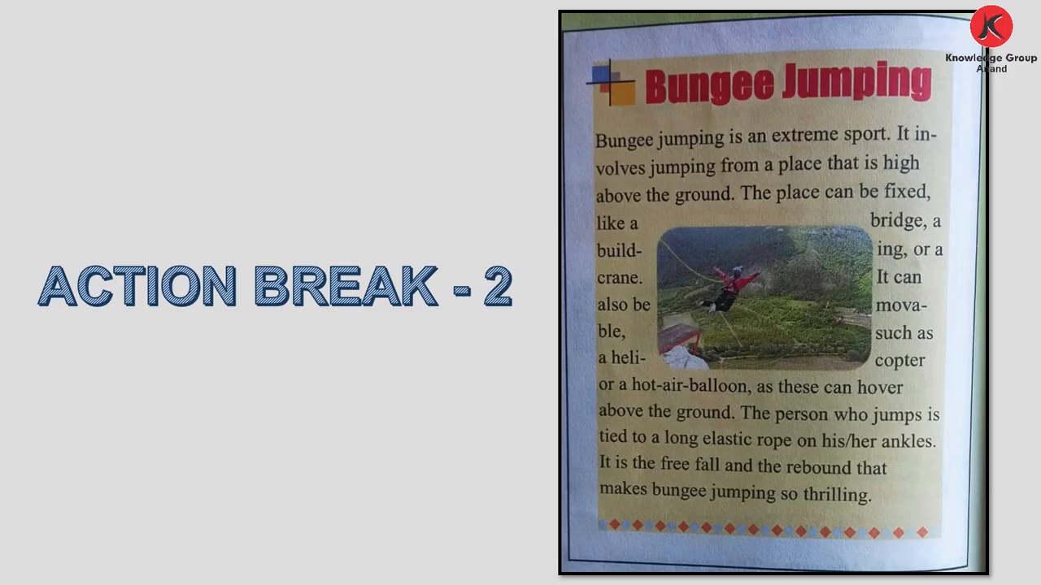
# - Switch back to Publisher and insert the picture pexels-tom-swinnen-1309766 from Downloads on page 3
pyautogui.hotkey('alt', 'Tab')
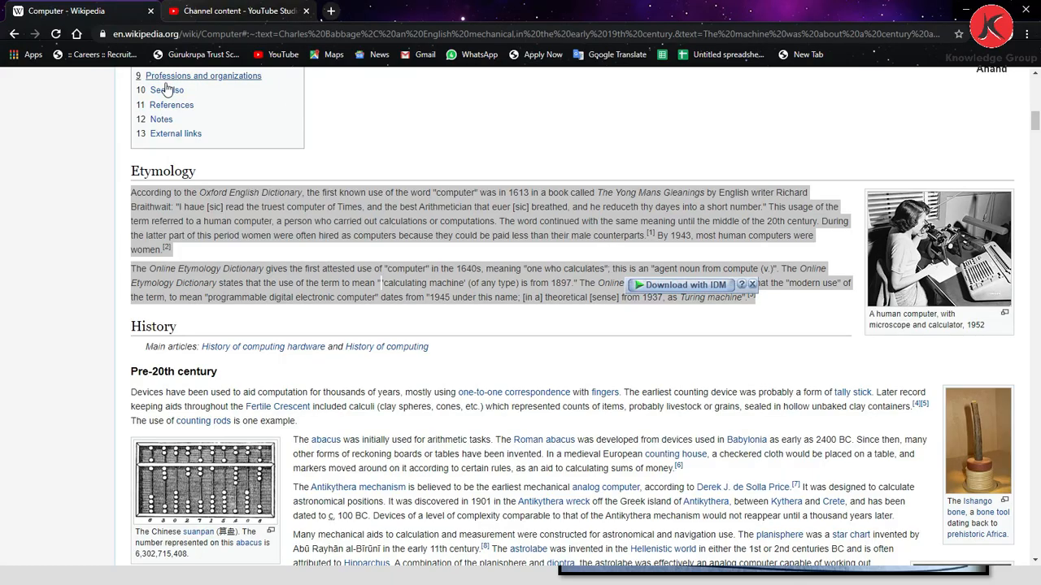
pyautogui.hotkey('alt', 'Tab')
pyautogui.press('Tab')
pyautogui.click(102, 24)
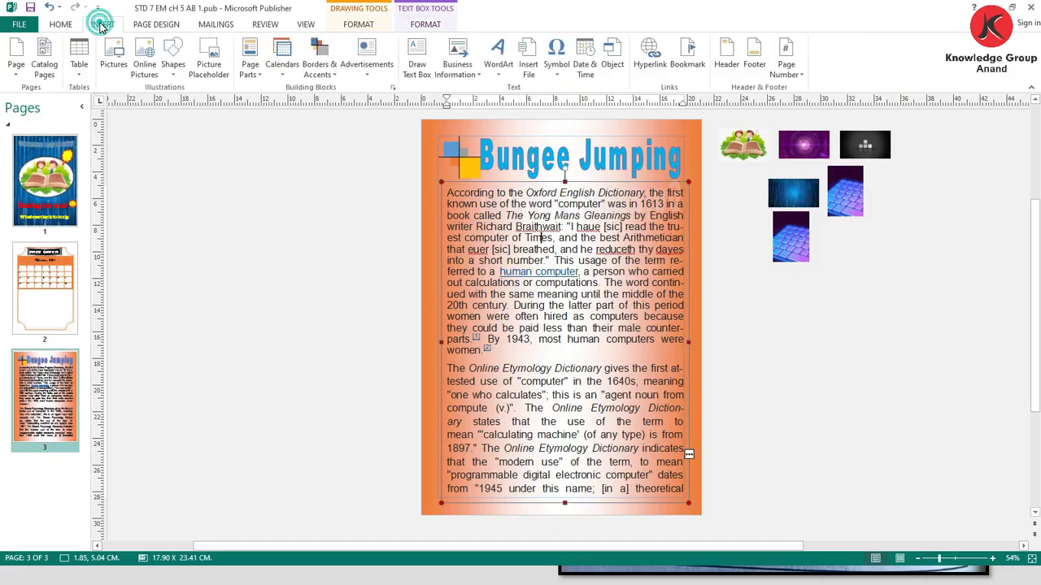
pyautogui.click(114, 58)
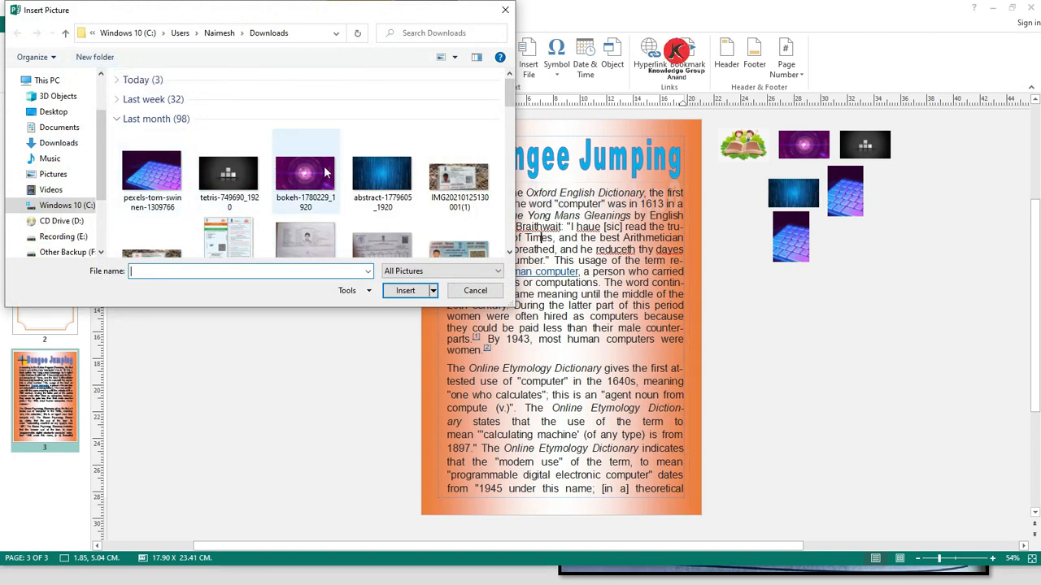
pyautogui.click(154, 185)
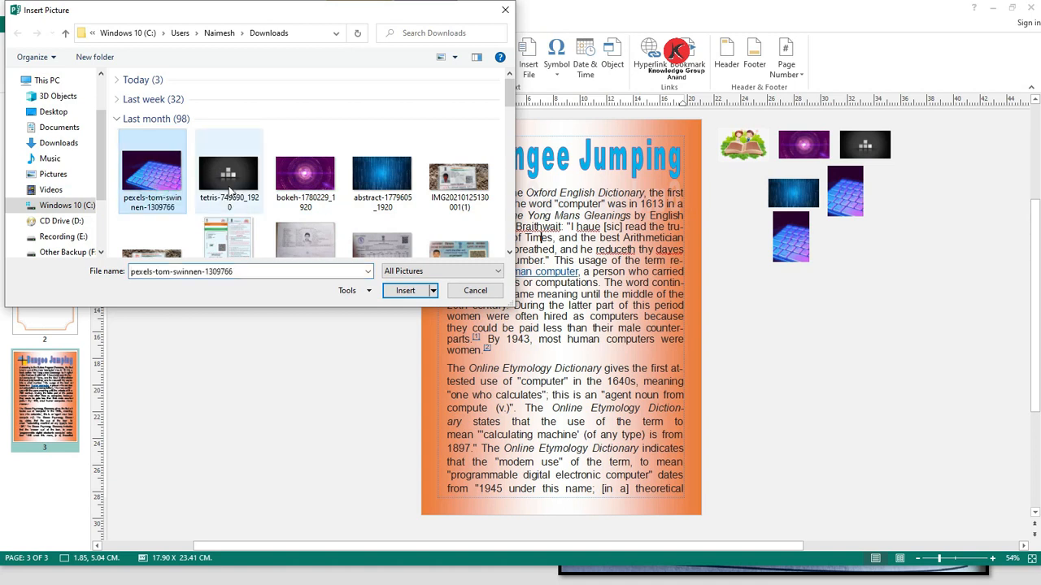
pyautogui.click(403, 295)
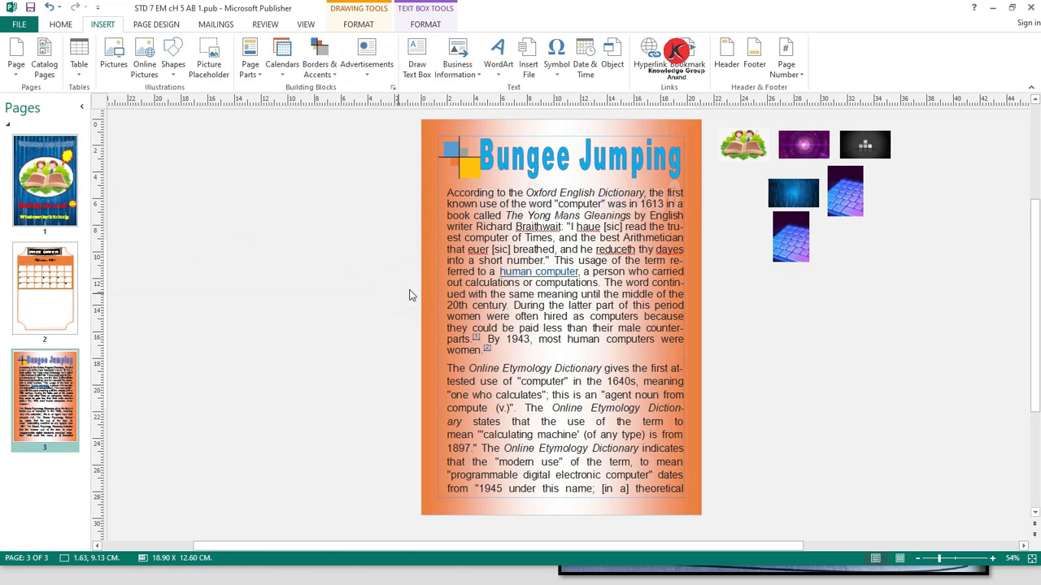
# - Place the keyboard picture over the body text with Tight text wrapping and shrink it to about 9.96 × 6.64 cm
pyautogui.moveTo(589, 266); pyautogui.dragTo(587, 250)
pyautogui.click(571, 68)
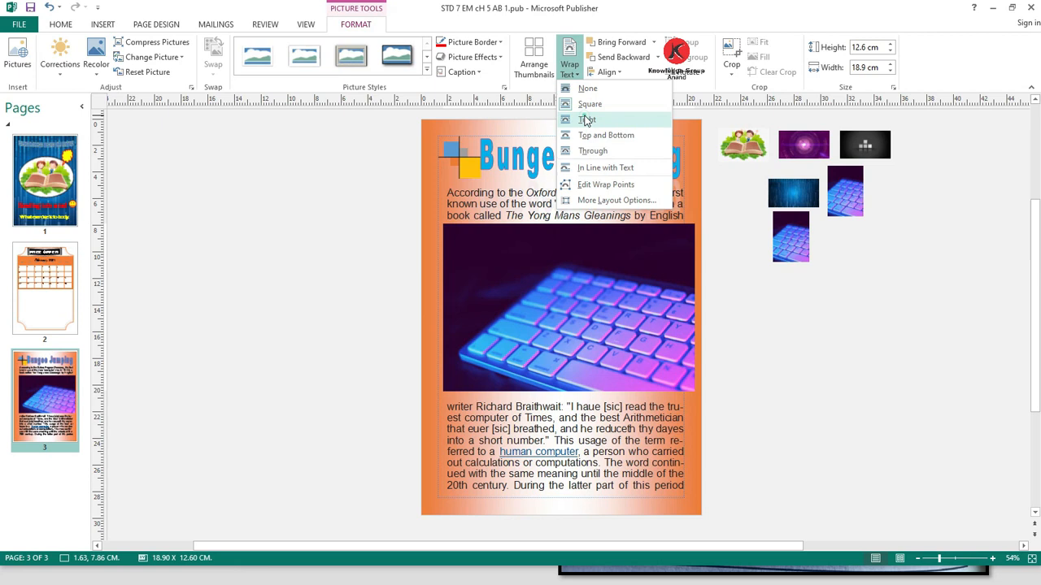
pyautogui.click(586, 119)
pyautogui.moveTo(563, 301); pyautogui.dragTo(566, 303)
pyautogui.moveTo(633, 338); pyautogui.dragTo(594, 270)
# - Apply the rounded white-framed picture style, enlarge the picture to about 13.25 × 8.83 cm and move it lower within the body text
pyautogui.click(427, 72)
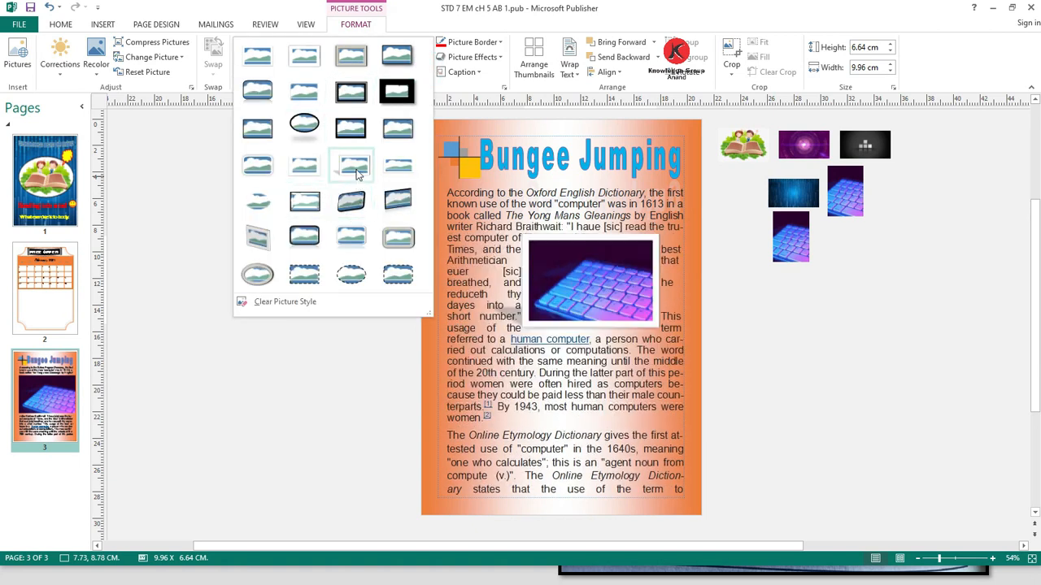
pyautogui.click(262, 162)
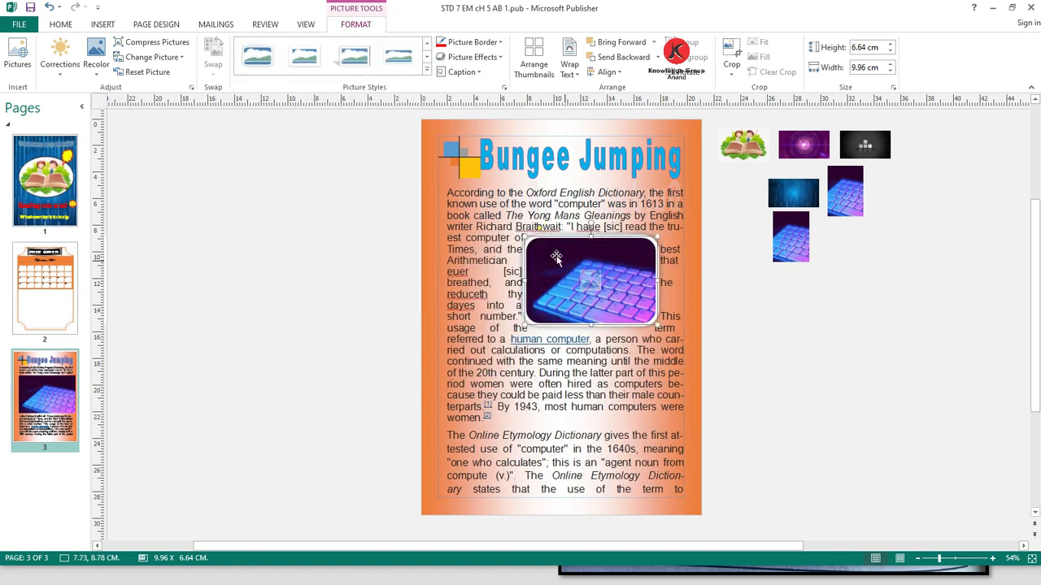
pyautogui.moveTo(527, 239); pyautogui.dragTo(482, 213)
pyautogui.moveTo(553, 211); pyautogui.dragTo(567, 263)
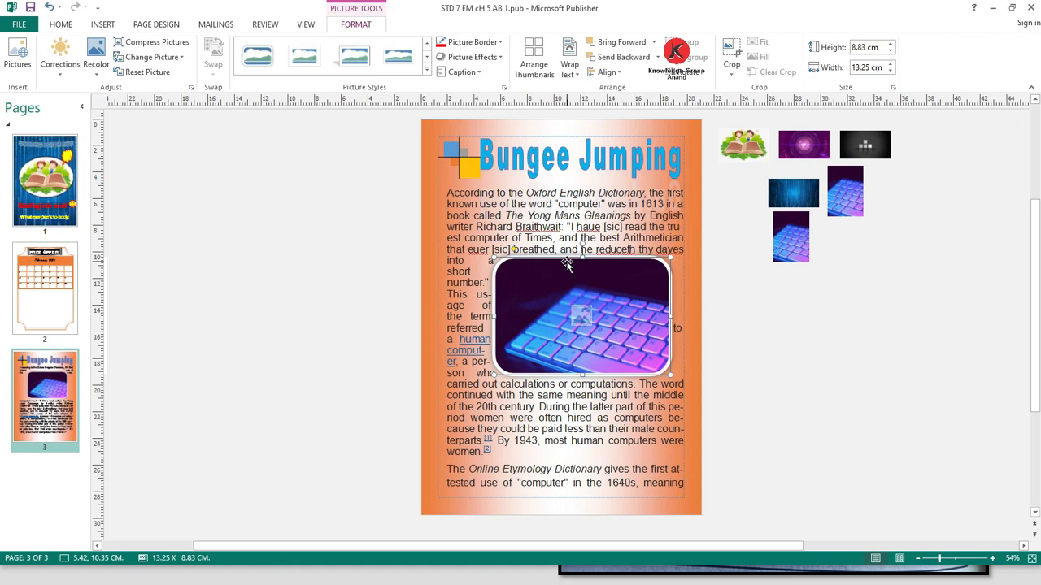
# - Check the sample slide, then add an Argyle bar in Publisher and stretch it across the text width along the page's bottom edge
pyautogui.hotkey('alt', 'Tab')
pyautogui.hotkey('alt', 'Tab')
pyautogui.hotkey('alt', 'Tab')
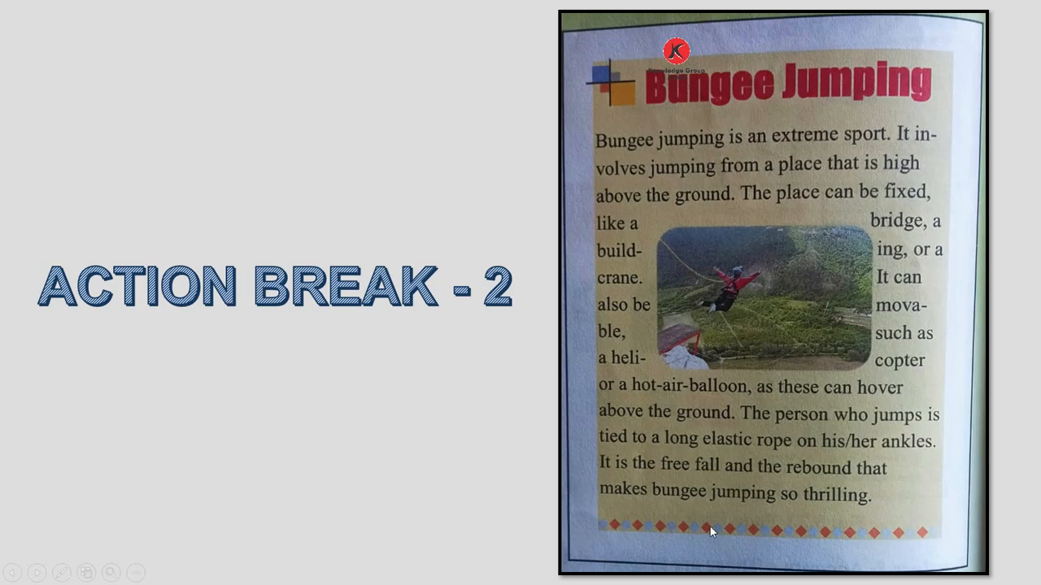
pyautogui.hotkey('alt', 'Tab')
pyautogui.click(103, 25)
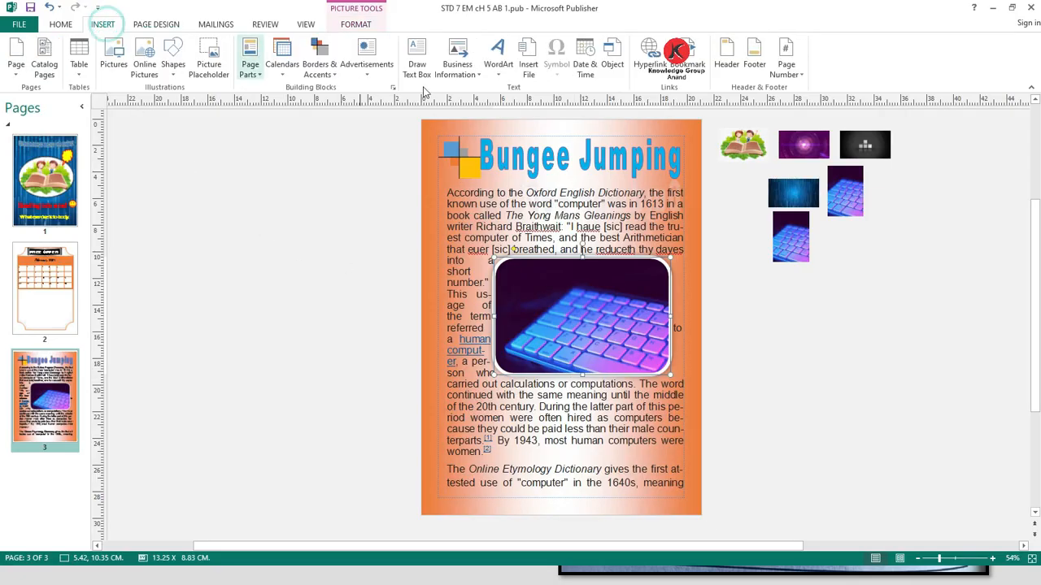
pyautogui.click(318, 59)
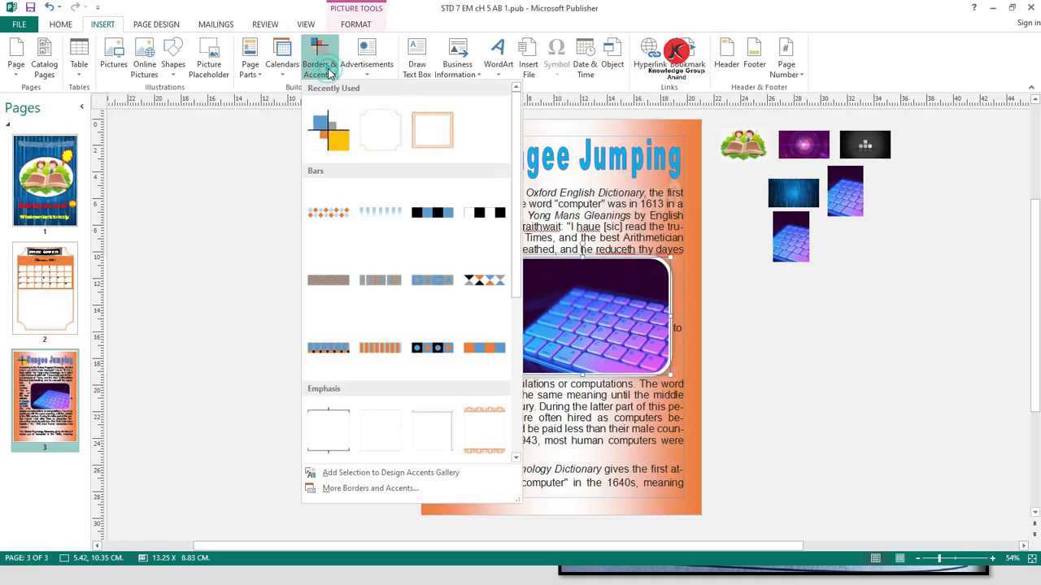
pyautogui.click(323, 214)
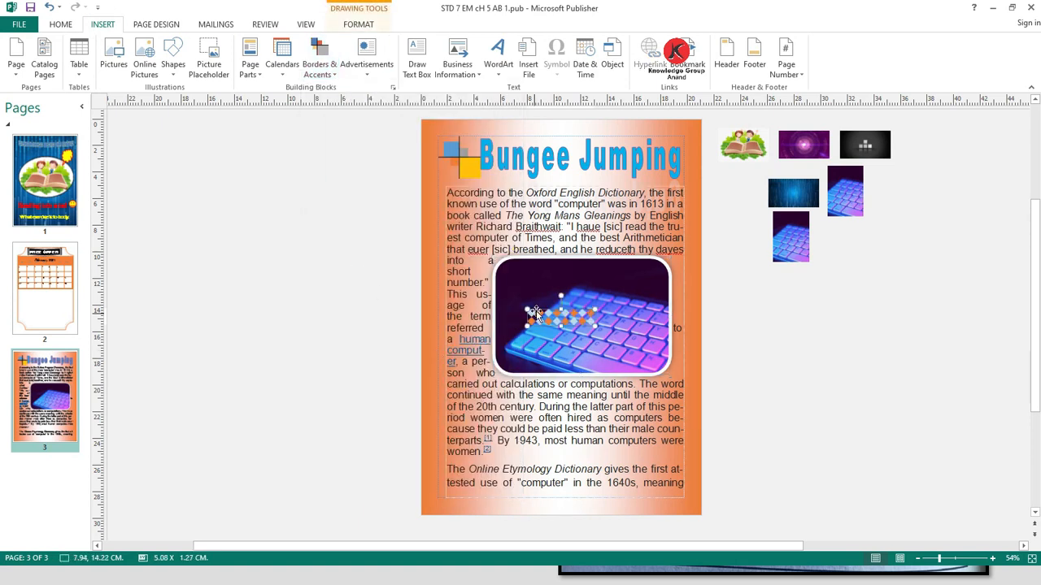
pyautogui.moveTo(550, 316); pyautogui.dragTo(683, 505)
pyautogui.click(693, 452)
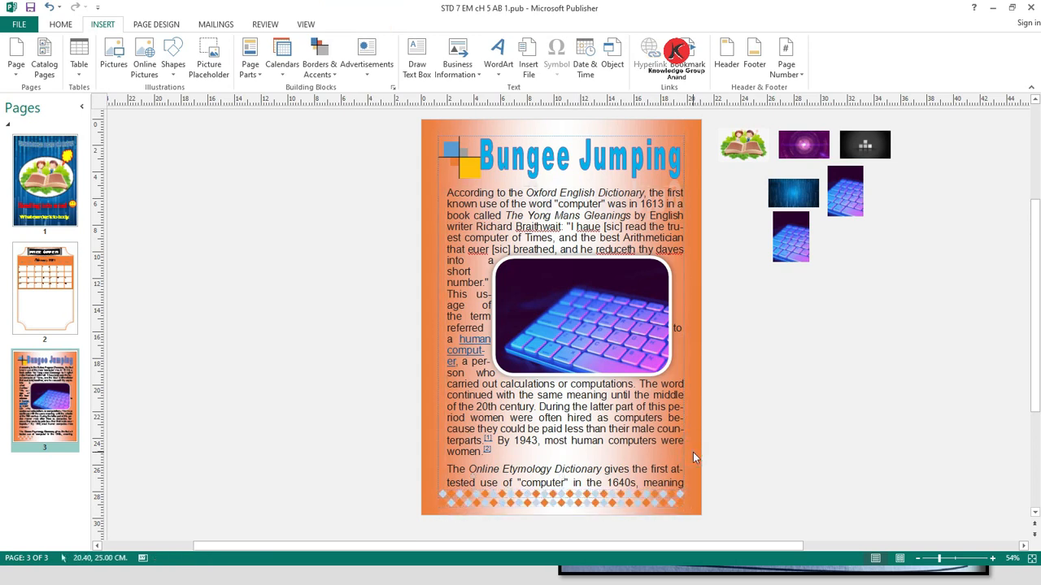
# - Fill the body text box with a light gold scheme color
pyautogui.click(448, 190)
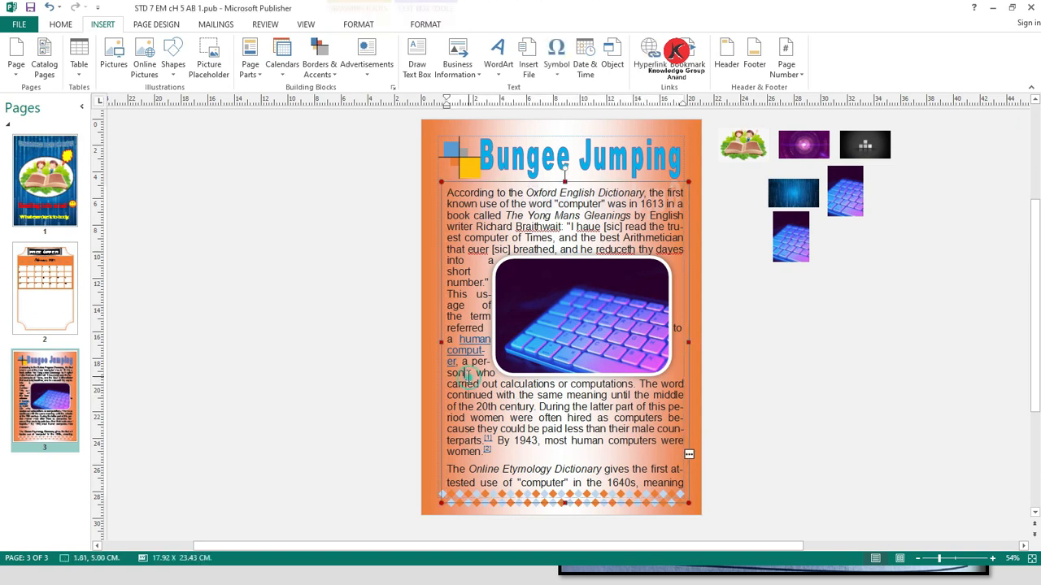
pyautogui.click(444, 183)
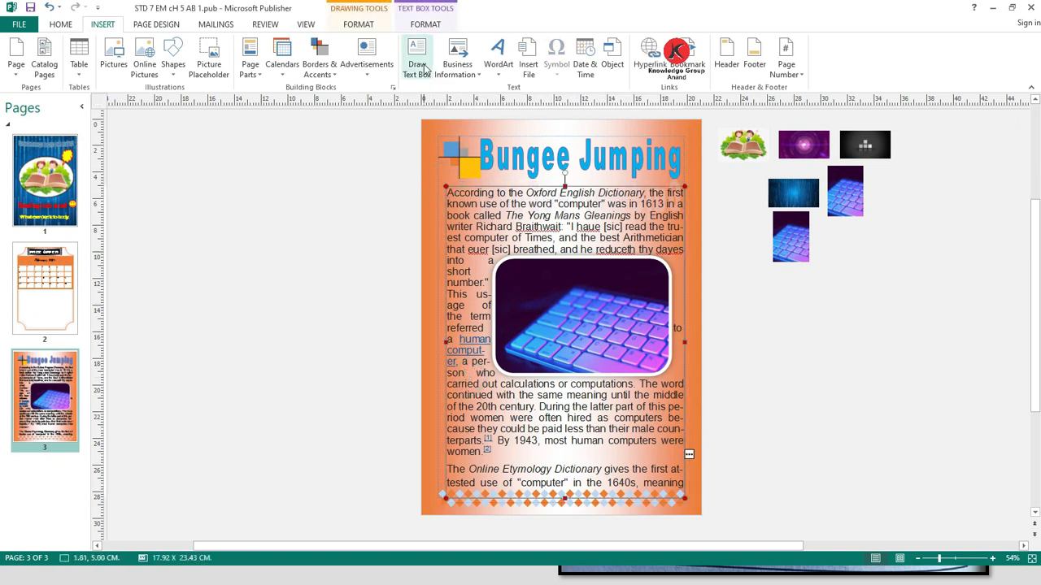
pyautogui.click(425, 23)
pyautogui.click(356, 25)
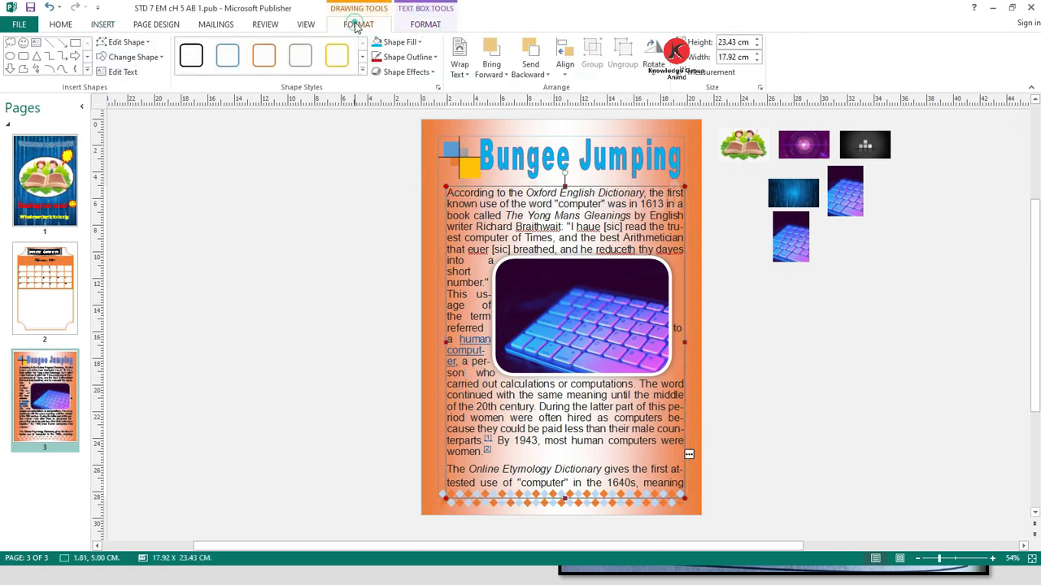
pyautogui.click(421, 45)
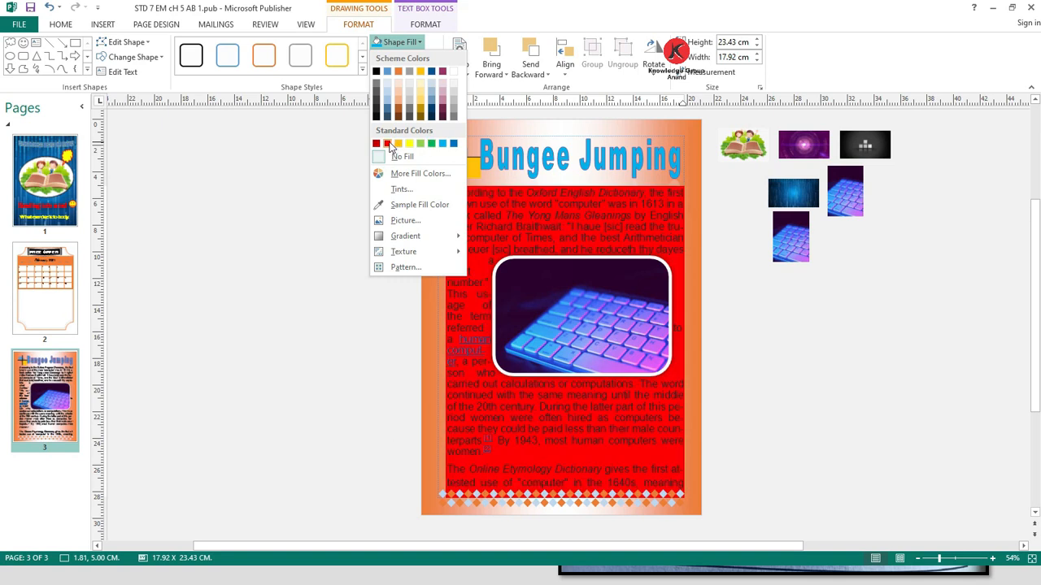
pyautogui.click(420, 96)
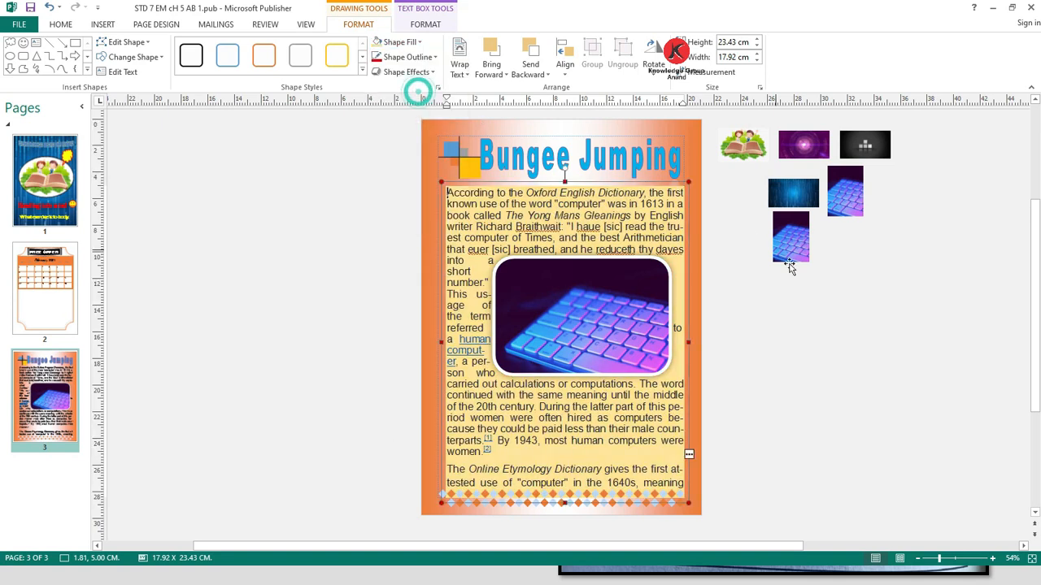
pyautogui.click(811, 300)
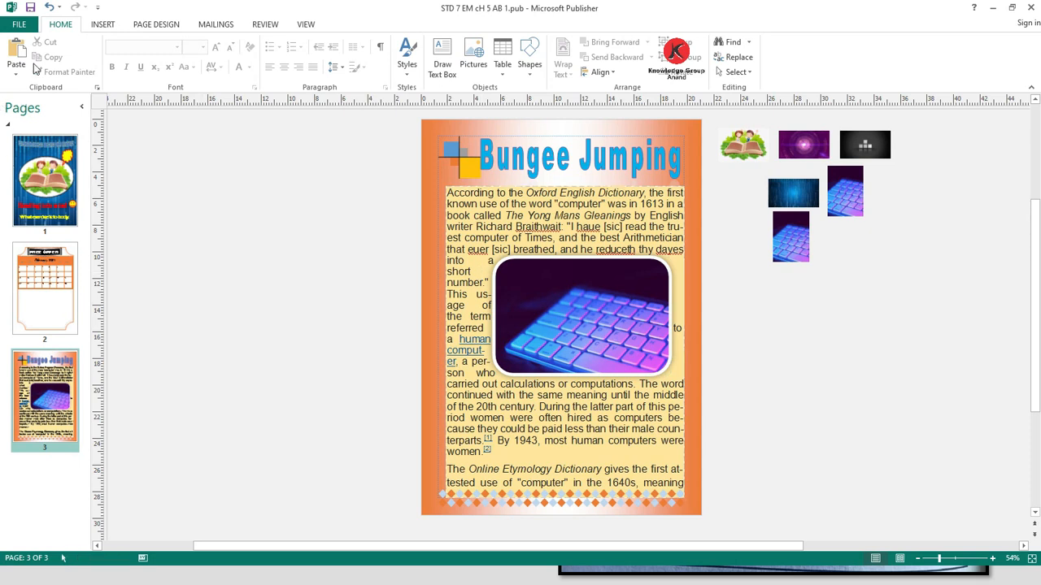
# - Save the publication and switch to the Ch 5 EXE Graphics In Publisher document
pyautogui.click(30, 8)
pyautogui.hotkey('alt', 'Tab')
pyautogui.hotkey('alt', 'Tab')
pyautogui.hotkey('alt', 'Tab')
pyautogui.hotkey('alt', 'Tab')
pyautogui.hotkey('alt', 'Tab')
pyautogui.hotkey('alt', 'Tab')
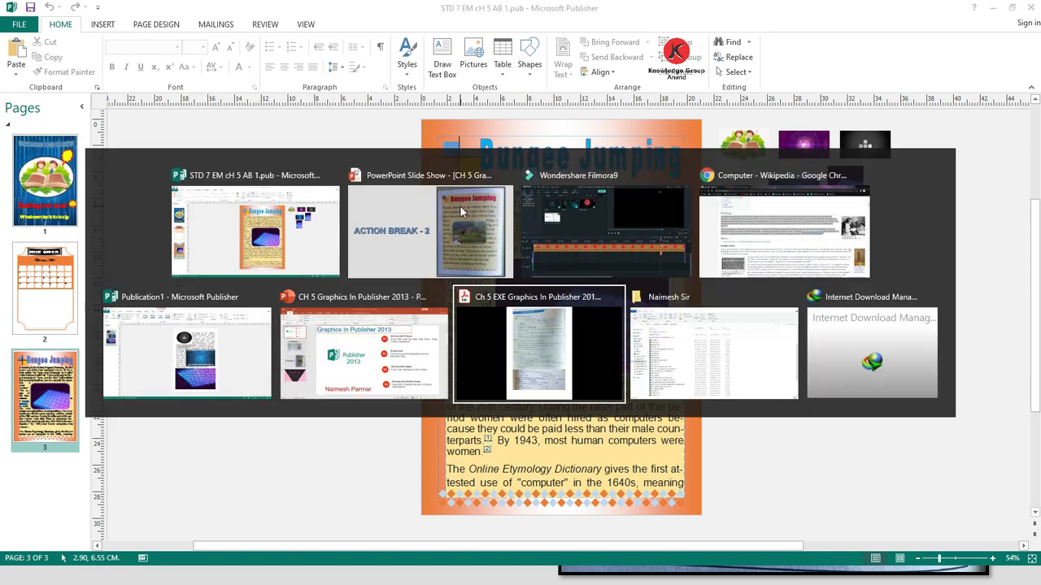